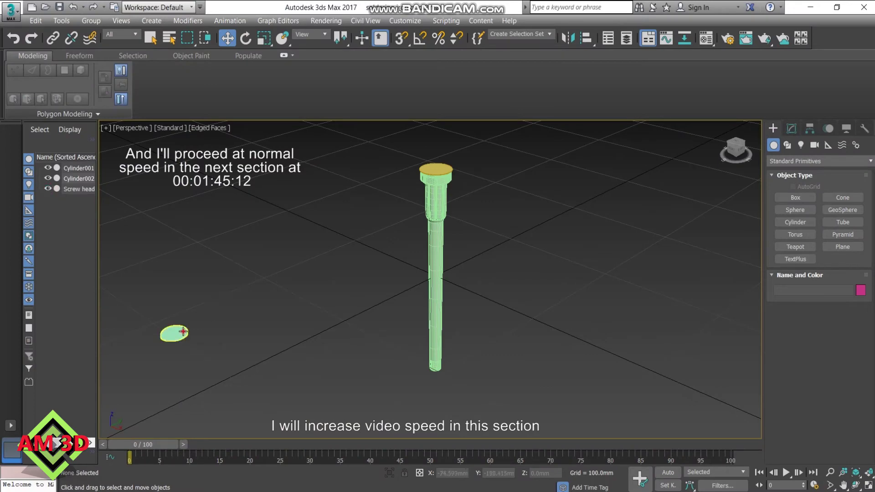
Isolate the screw head and zero its X, Y and Z position.
{"action": "left_click", "coordinate": [183, 332]}
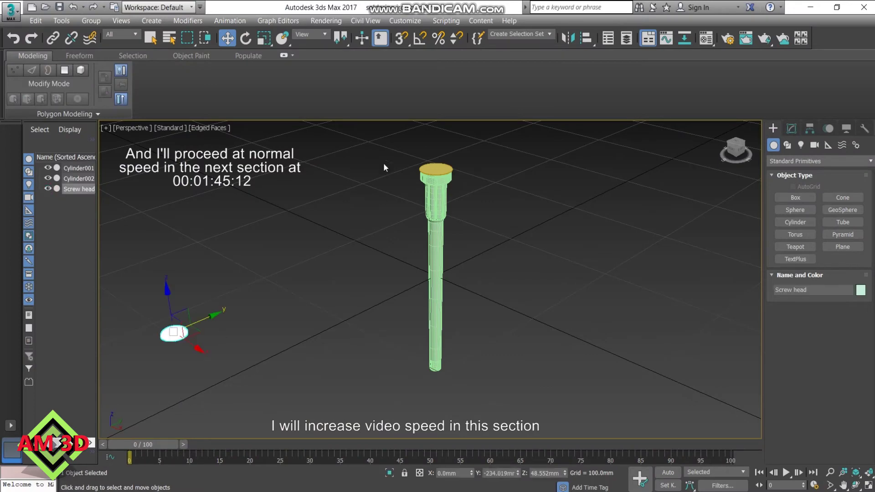
{"action": "key", "text": "ctrl+i"}
{"action": "key", "text": "alt+h"}
{"action": "key", "text": "ctrl+i"}
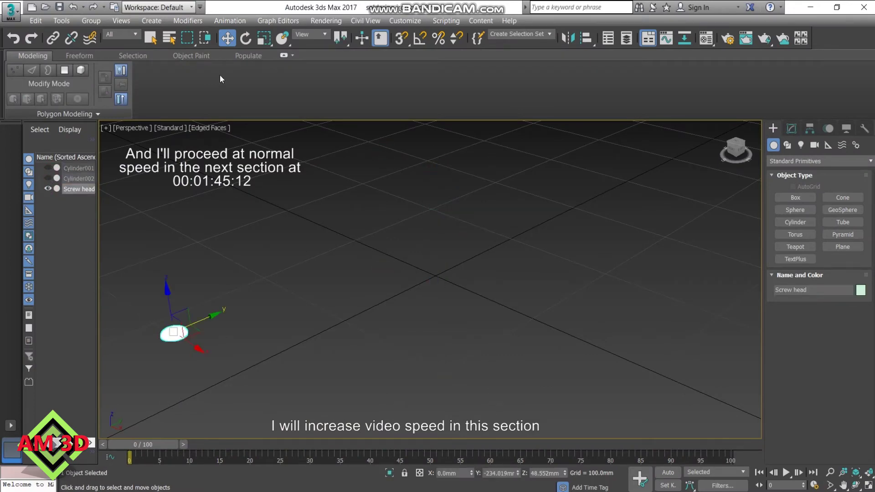
{"action": "right_click", "coordinate": [565, 473]}
{"action": "right_click", "coordinate": [518, 473]}
{"action": "right_click", "coordinate": [471, 473]}
{"action": "key", "text": "z"}
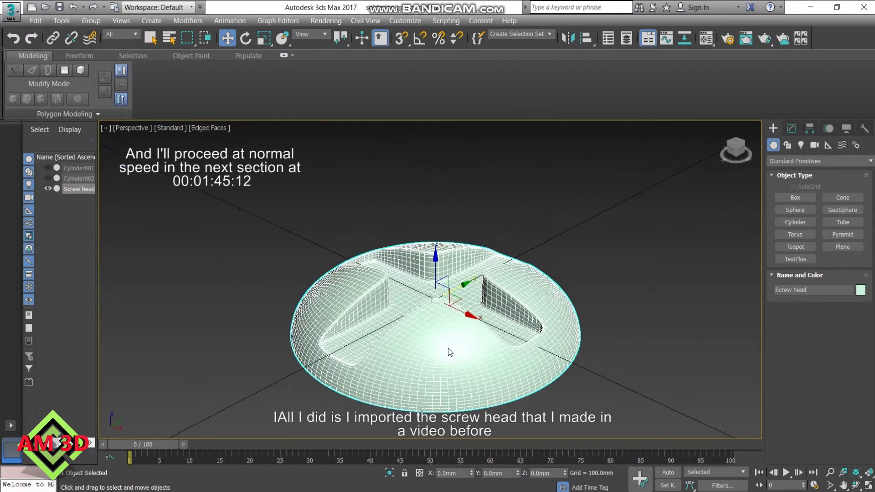
{"action": "middle_click_drag", "start_coordinate": [445, 354], "coordinate": [434, 389], "text": "alt"}
{"action": "scroll", "coordinate": [434, 389], "scroll_direction": "down", "scroll_amount": 4}
Create a 2.5mm-radius guide cylinder at the origin with keyboard entry.
{"action": "left_click", "coordinate": [795, 222]}
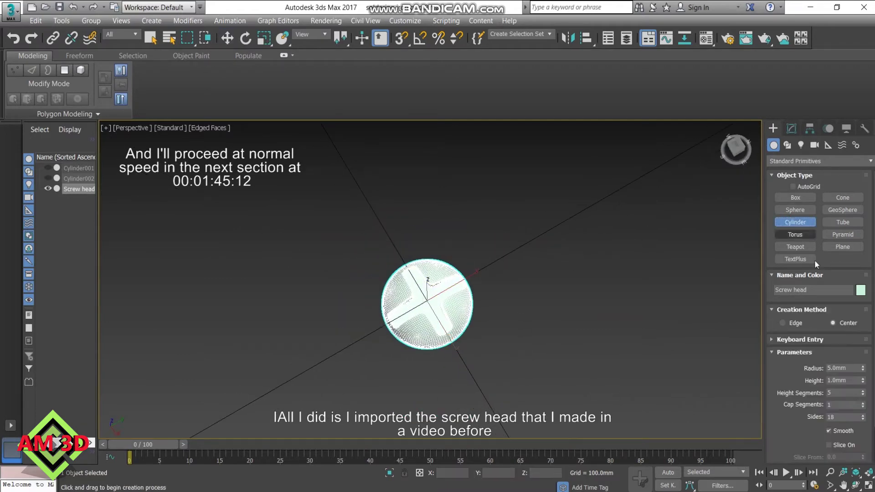
{"action": "left_click", "coordinate": [800, 339]}
{"action": "double_click", "coordinate": [825, 397]}
{"action": "type", "text": "2."}
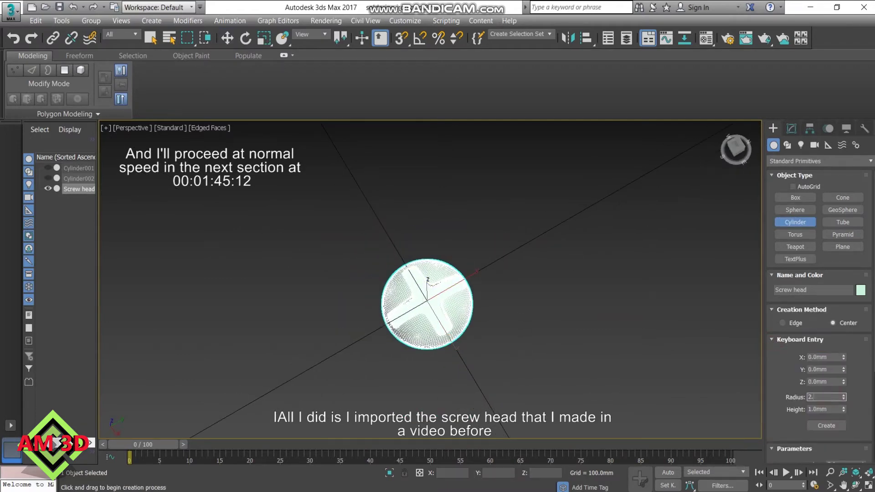
{"action": "key", "text": "Return"}
{"action": "key", "text": "alt+w"}
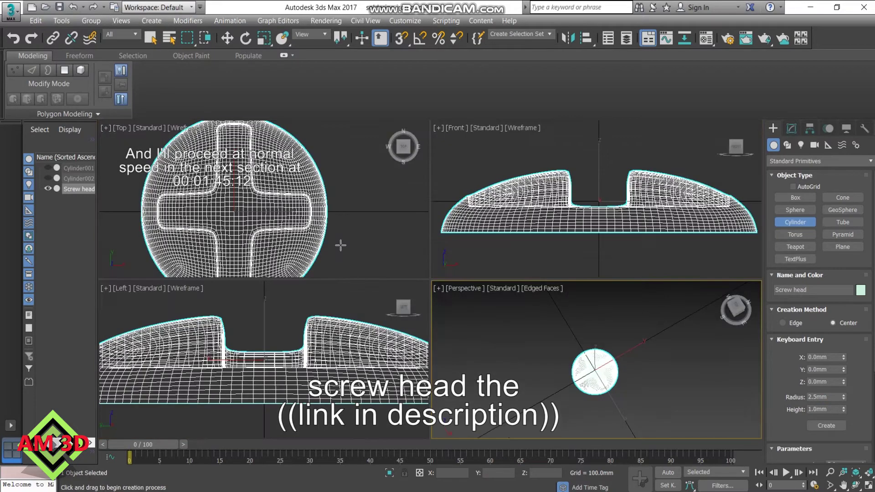
{"action": "key", "text": "alt+w"}
{"action": "left_click", "coordinate": [826, 426]}
{"action": "key", "text": "z"}
{"action": "left_click", "coordinate": [860, 290]}
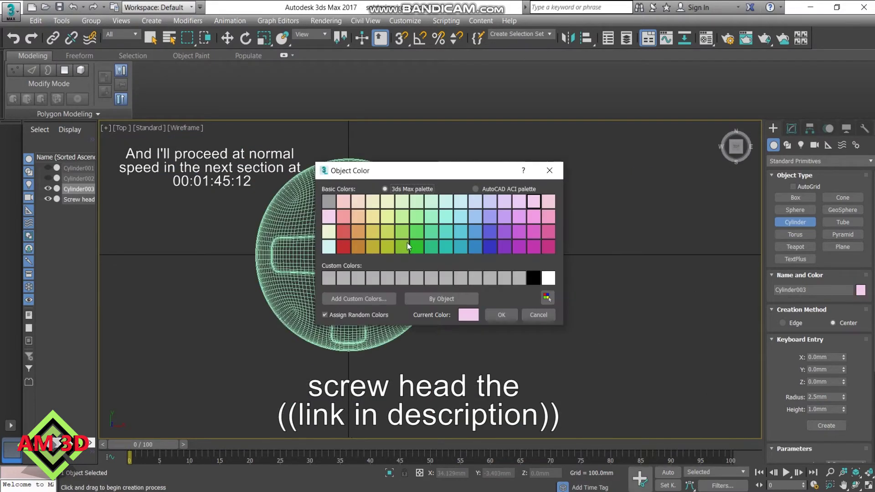
{"action": "left_click", "coordinate": [502, 315]}
Scale the screw head's width up to 110%.
{"action": "key", "text": "r"}
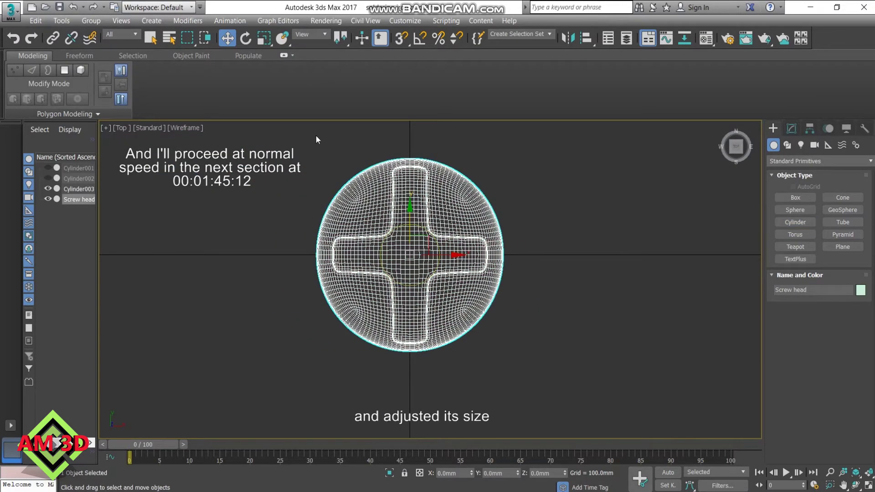
{"action": "scroll", "coordinate": [366, 288], "scroll_direction": "down", "scroll_amount": 5}
{"action": "scroll", "coordinate": [351, 306], "scroll_direction": "up", "scroll_amount": 6}
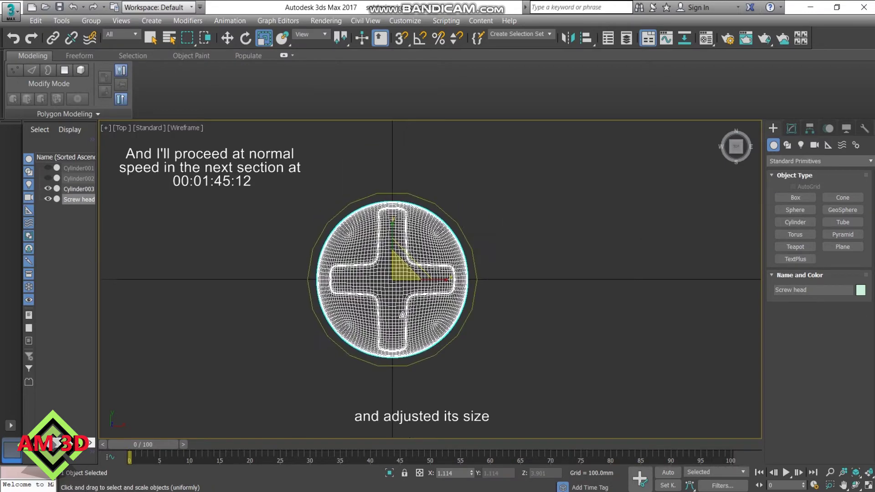
{"action": "left_click_drag", "start_coordinate": [416, 274], "coordinate": [416, 259]}
In Front view, squash the screw head flatter and nudge it slightly upward.
{"action": "key", "text": "f"}
{"action": "key", "text": "w"}
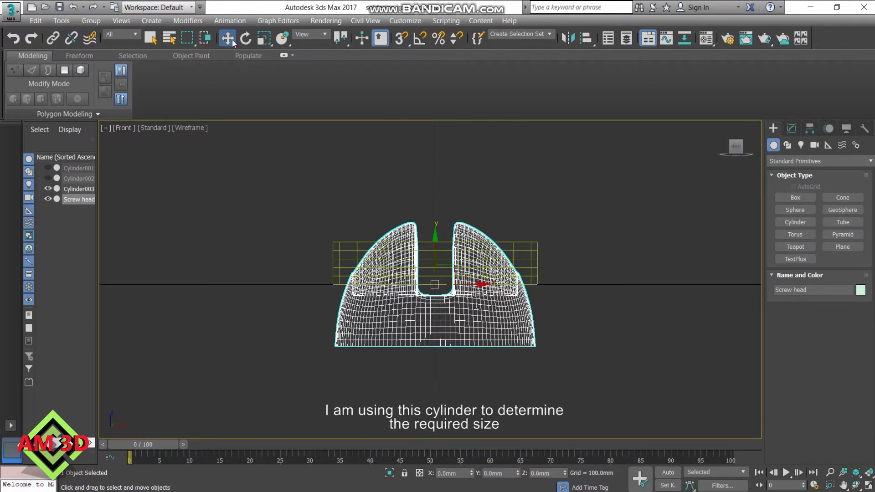
{"action": "left_click_drag", "start_coordinate": [435, 243], "coordinate": [434, 180]}
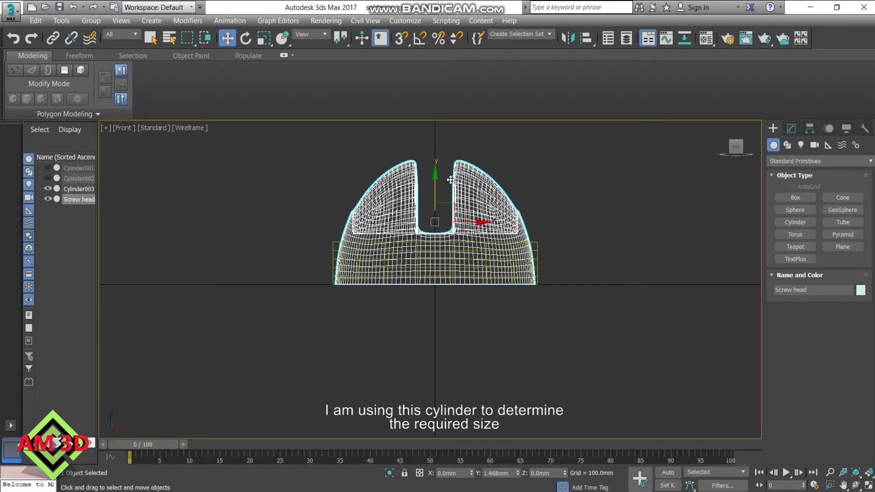
{"action": "left_click_drag", "start_coordinate": [435, 174], "coordinate": [435, 198]}
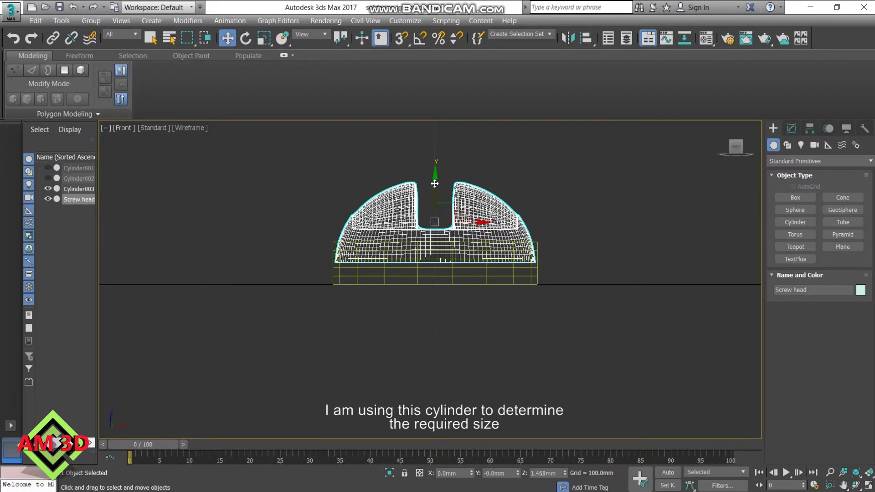
{"action": "key", "text": "r"}
{"action": "left_click_drag", "start_coordinate": [435, 198], "coordinate": [435, 219]}
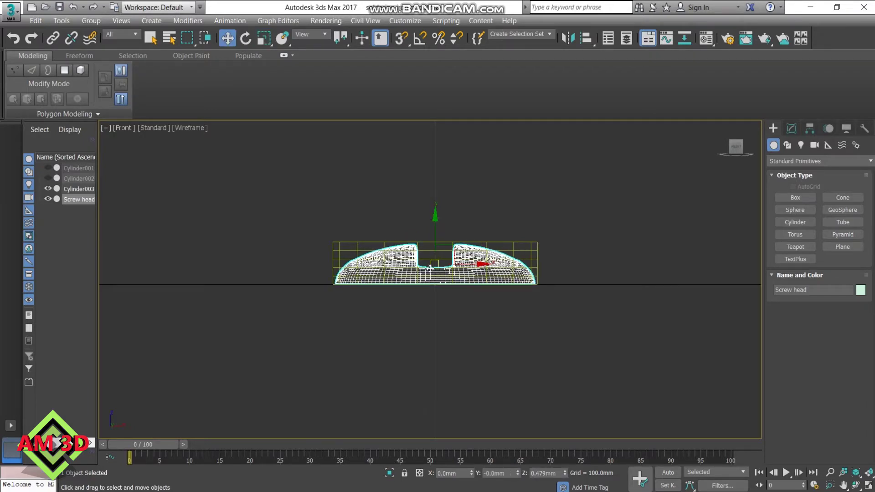
{"action": "scroll", "coordinate": [429, 269], "scroll_direction": "up", "scroll_amount": 5}
{"action": "key", "text": "w"}
{"action": "left_click_drag", "start_coordinate": [445, 221], "coordinate": [445, 217]}
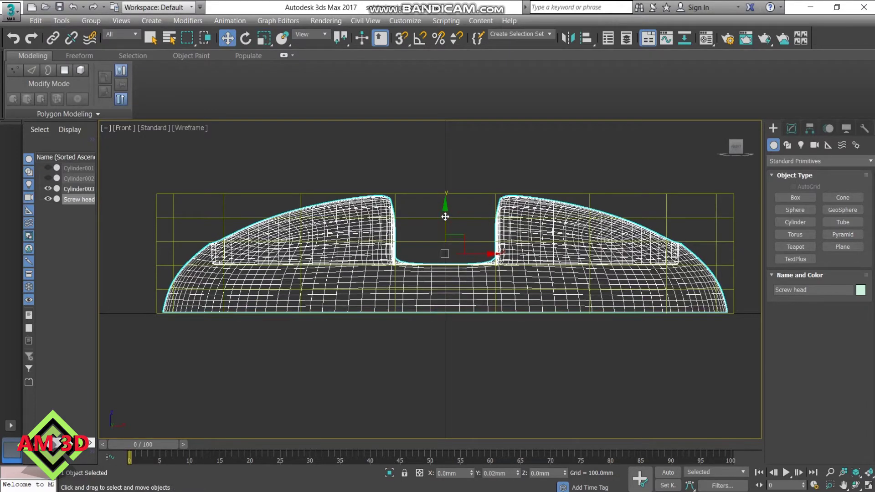
Delete the guide cylinder, unhide Cylinder001 and Cylinder002, and seat the head atop the pen.
{"action": "key", "text": "alt+w"}
{"action": "right_click", "coordinate": [600, 381]}
{"action": "key", "text": "alt+w"}
{"action": "scroll", "coordinate": [520, 282], "scroll_direction": "down", "scroll_amount": 2}
{"action": "key", "text": "Delete"}
{"action": "mouse_move", "coordinate": [523, 267]}
{"action": "middle_mouse_down", "text": "alt"}
{"action": "mouse_move", "coordinate": [437, 296]}
{"action": "mouse_move", "coordinate": [197, 325]}
{"action": "middle_mouse_up", "text": "alt"}
{"action": "left_click", "coordinate": [47, 168]}
{"action": "left_click", "coordinate": [47, 178]}
{"action": "middle_click_drag", "start_coordinate": [133, 244], "coordinate": [294, 262], "text": "alt"}
{"action": "left_click_drag", "start_coordinate": [246, 304], "coordinate": [538, 251]}
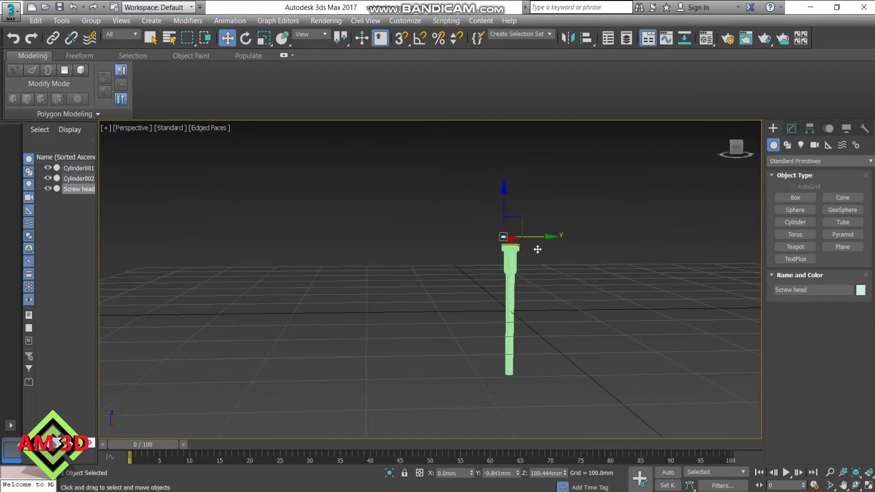
In Top view, move the screw head to the edge of the yellow plate.
{"action": "scroll", "coordinate": [538, 251], "scroll_direction": "up", "scroll_amount": 5}
{"action": "middle_click_drag", "start_coordinate": [538, 250], "coordinate": [537, 284], "text": "alt"}
{"action": "key", "text": "alt+w"}
{"action": "scroll", "coordinate": [307, 201], "scroll_direction": "down", "scroll_amount": 3}
{"action": "key", "text": "alt+w"}
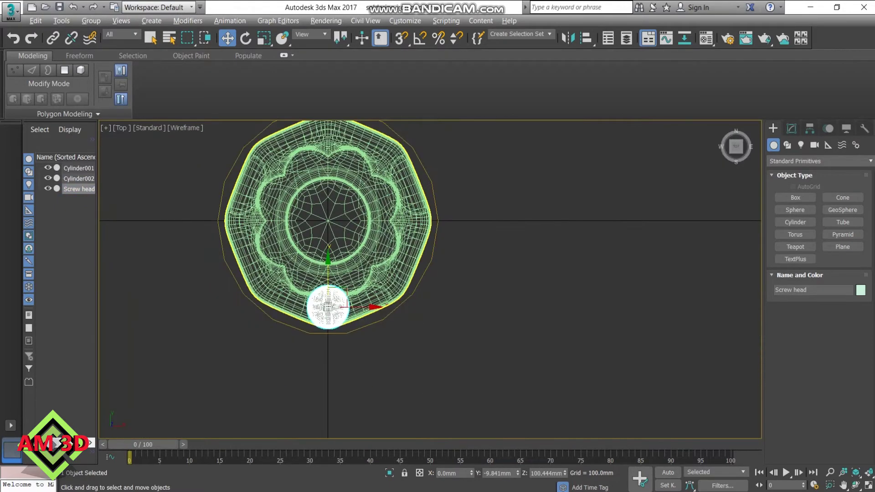
{"action": "left_click_drag", "start_coordinate": [347, 307], "coordinate": [378, 306]}
{"action": "scroll", "coordinate": [380, 315], "scroll_direction": "up", "scroll_amount": 2}
{"action": "left_click_drag", "start_coordinate": [346, 261], "coordinate": [347, 242]}
{"action": "scroll", "coordinate": [352, 303], "scroll_direction": "up", "scroll_amount": 3}
{"action": "left_click_drag", "start_coordinate": [391, 279], "coordinate": [431, 281]}
{"action": "scroll", "coordinate": [394, 282], "scroll_direction": "down", "scroll_amount": 3}
Clone the screw head into three copies spaced around the nut.
{"action": "left_click", "coordinate": [457, 315]}
{"action": "key", "text": "alt+w"}
{"action": "key", "text": "alt+w"}
{"action": "mouse_move", "coordinate": [667, 359]}
{"action": "middle_mouse_down", "text": "alt"}
{"action": "mouse_move", "coordinate": [638, 346]}
{"action": "mouse_move", "coordinate": [615, 319]}
{"action": "middle_mouse_up", "text": "alt"}
{"action": "key", "text": "alt+w"}
{"action": "key", "text": "alt+w"}
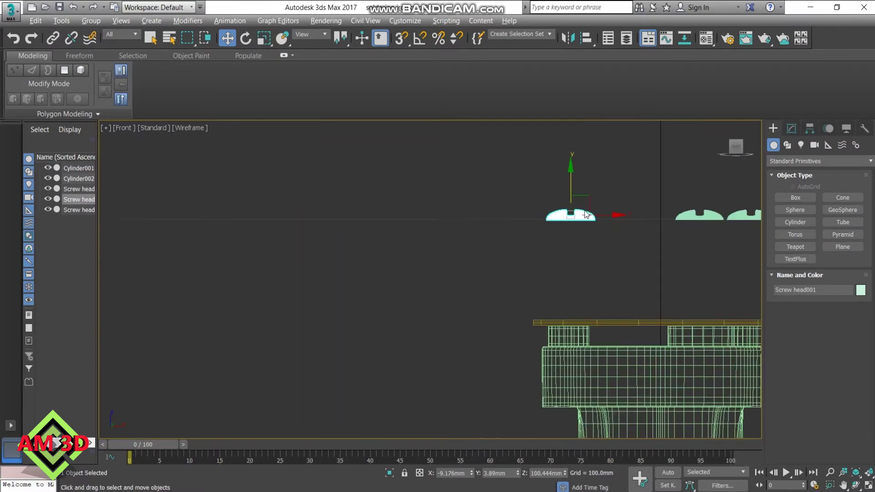
In Front view, lower all three screw heads onto the plate.
{"action": "middle_click_drag", "start_coordinate": [587, 214], "coordinate": [372, 221]}
{"action": "scroll", "coordinate": [449, 259], "scroll_direction": "down", "scroll_amount": 2}
{"action": "left_click_drag", "start_coordinate": [360, 214], "coordinate": [537, 249]}
{"action": "left_click_drag", "start_coordinate": [484, 233], "coordinate": [483, 302]}
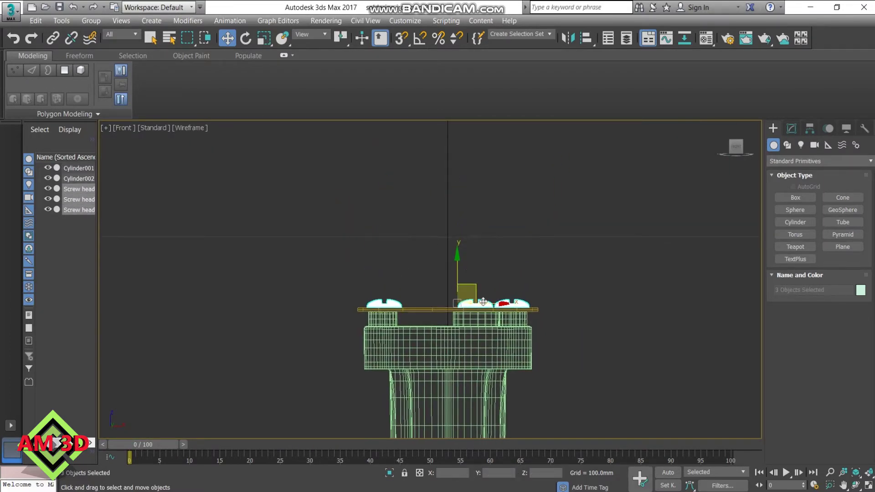
{"action": "scroll", "coordinate": [483, 302], "scroll_direction": "up", "scroll_amount": 5}
{"action": "key", "text": "alt+w"}
{"action": "key", "text": "ctrl+d"}
Orbit around the plate to check the three screw heads and select them all.
{"action": "mouse_move", "coordinate": [593, 273]}
{"action": "middle_mouse_down", "text": "alt"}
{"action": "mouse_move", "coordinate": [622, 297]}
{"action": "mouse_move", "coordinate": [476, 292]}
{"action": "mouse_move", "coordinate": [598, 283]}
{"action": "mouse_move", "coordinate": [521, 302]}
{"action": "mouse_move", "coordinate": [552, 257]}
{"action": "middle_mouse_up", "text": "alt"}
{"action": "scroll", "coordinate": [415, 321], "scroll_direction": "up", "scroll_amount": 5}
{"action": "middle_click_drag", "start_coordinate": [415, 321], "coordinate": [539, 306], "text": "alt"}
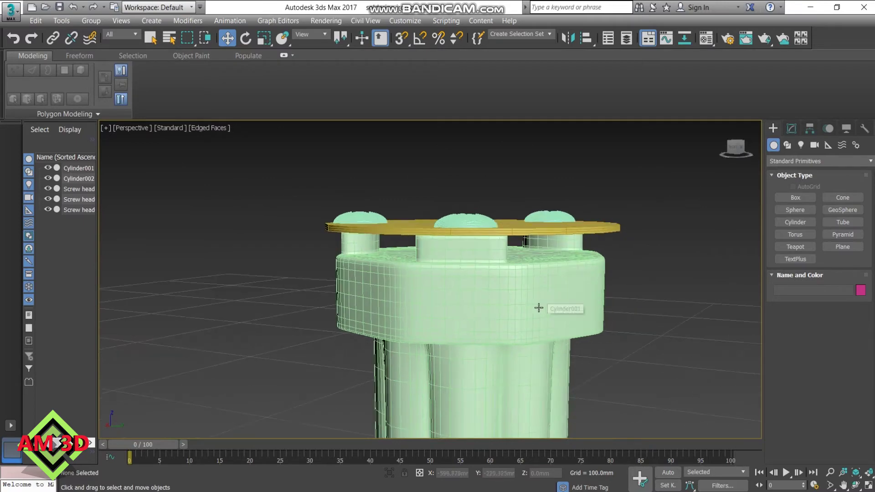
{"action": "left_click", "coordinate": [469, 217]}
{"action": "scroll", "coordinate": [481, 247], "scroll_direction": "up", "scroll_amount": 2}
{"action": "middle_click_drag", "start_coordinate": [481, 247], "coordinate": [511, 282], "text": "alt"}
{"action": "scroll", "coordinate": [501, 269], "scroll_direction": "down", "scroll_amount": 4}
{"action": "scroll", "coordinate": [515, 283], "scroll_direction": "up", "scroll_amount": 2}
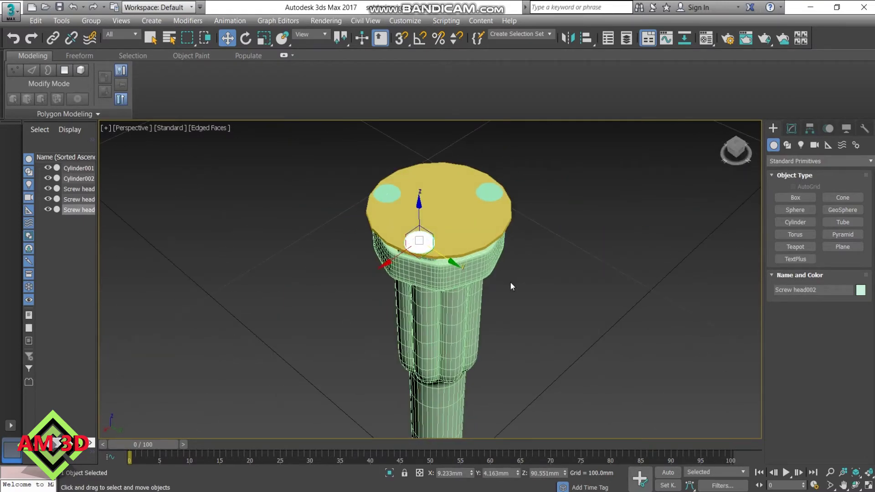
{"action": "left_click", "coordinate": [79, 189], "text": "shift"}
Hide the screw heads and Cylinder001, then create a small guide cylinder at the centre.
{"action": "left_click", "coordinate": [48, 188]}
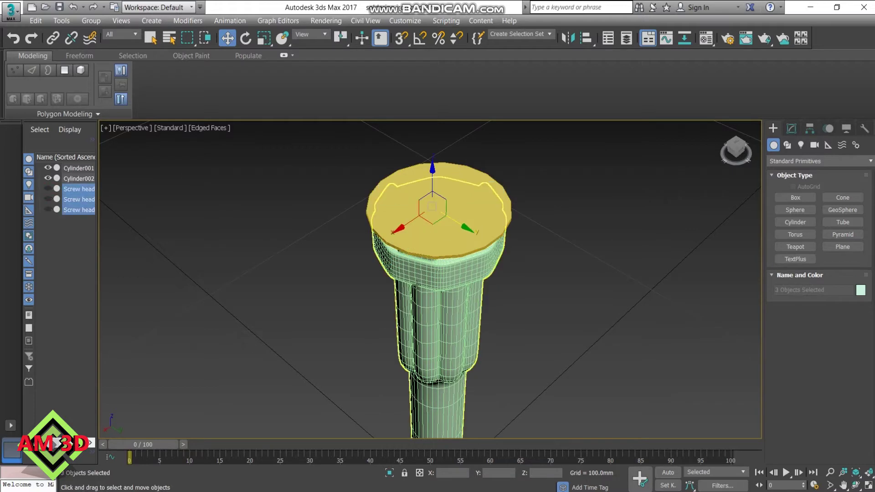
{"action": "left_click", "coordinate": [79, 168]}
{"action": "left_click", "coordinate": [48, 168]}
{"action": "left_click", "coordinate": [795, 222]}
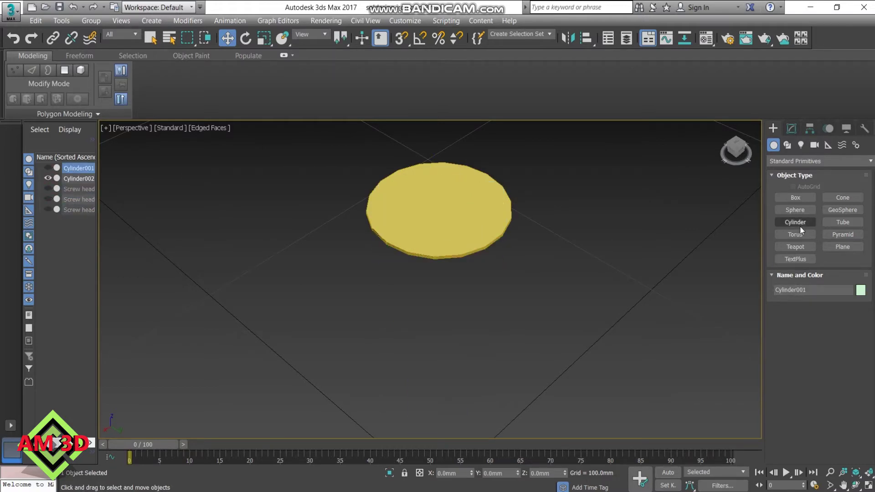
{"action": "left_click", "coordinate": [800, 340]}
{"action": "key", "text": "Tab"}
{"action": "key", "text": "alt+w"}
{"action": "left_click", "coordinate": [320, 230]}
{"action": "key", "text": "alt+w"}
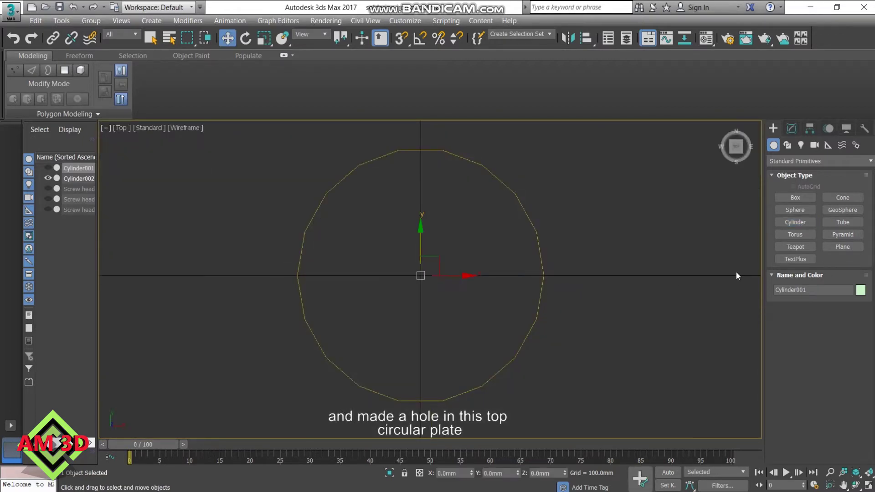
{"action": "left_click", "coordinate": [770, 339]}
{"action": "left_click", "coordinate": [827, 425]}
Convert disc Cylinder002 to an editable poly and select its top face.
{"action": "key", "text": "w"}
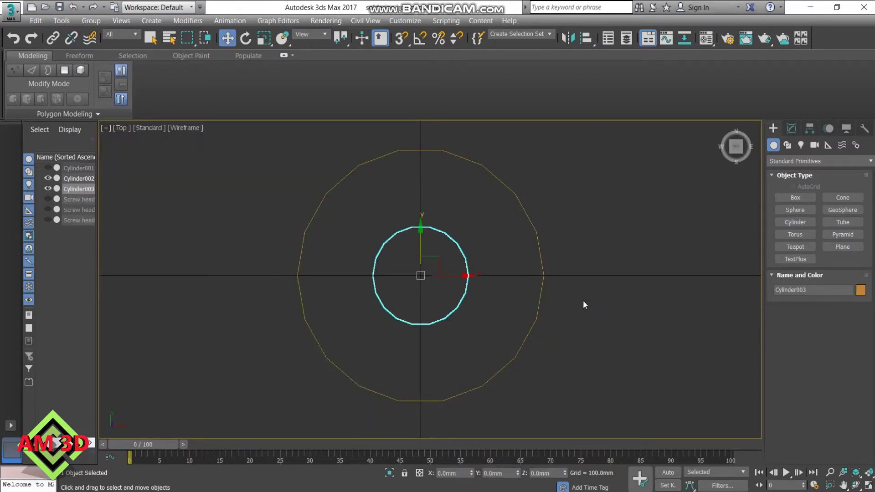
{"action": "left_click", "coordinate": [544, 264]}
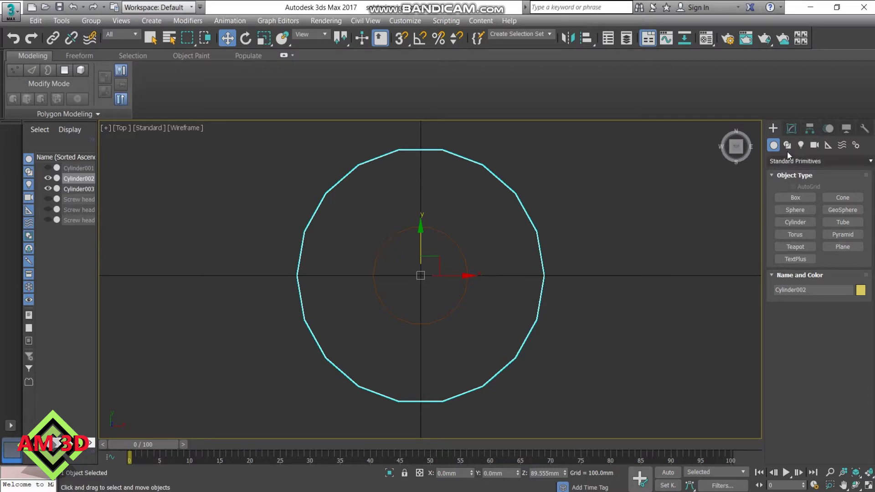
{"action": "left_click", "coordinate": [792, 128]}
{"action": "left_click", "coordinate": [65, 114]}
{"action": "left_click", "coordinate": [46, 157]}
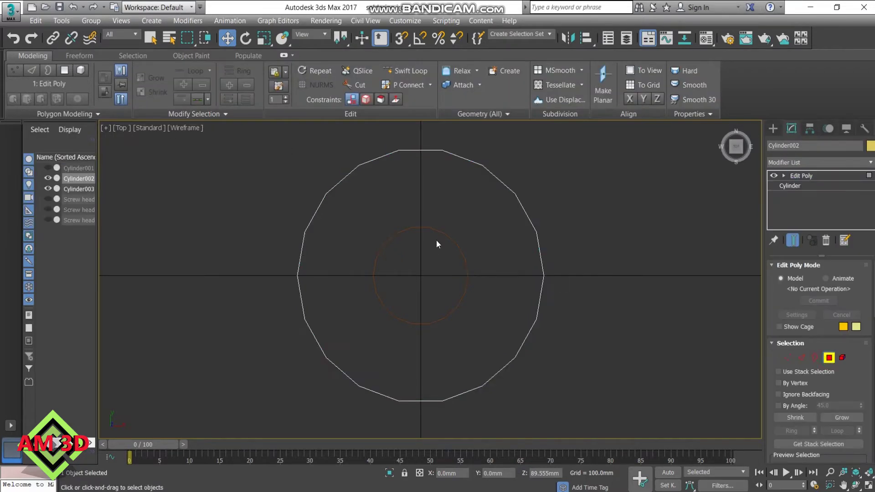
{"action": "left_click_drag", "start_coordinate": [348, 202], "coordinate": [390, 229]}
{"action": "key", "text": "ctrl+z"}
{"action": "left_click", "coordinate": [150, 38]}
{"action": "key", "text": "ctrl+z"}
{"action": "left_click", "coordinate": [474, 321]}
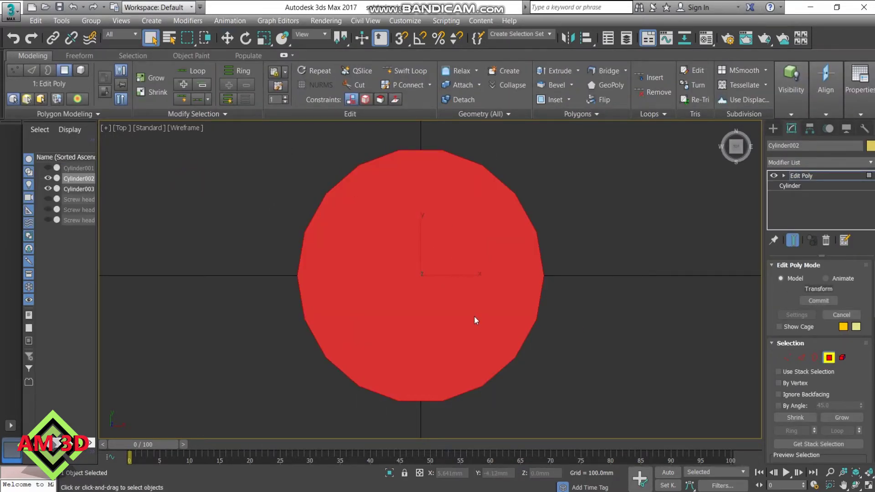
Inset the disc's top face by about 1.544mm to match the small circle.
{"action": "key", "text": "p"}
{"action": "mouse_move", "coordinate": [632, 332]}
{"action": "middle_mouse_down", "text": "alt"}
{"action": "mouse_move", "coordinate": [606, 267]}
{"action": "mouse_move", "coordinate": [607, 340]}
{"action": "middle_mouse_up", "text": "alt"}
{"action": "key", "text": "alt+w"}
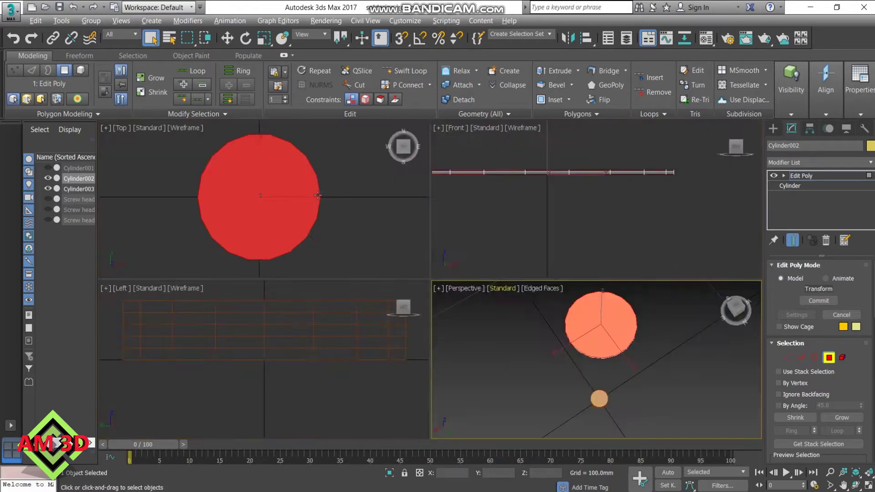
{"action": "left_click", "coordinate": [318, 195]}
{"action": "key", "text": "alt+w"}
{"action": "left_click", "coordinate": [554, 99]}
{"action": "mouse_move", "coordinate": [438, 302]}
{"action": "left_mouse_down"}
{"action": "mouse_move", "coordinate": [439, 281]}
{"action": "mouse_move", "coordinate": [439, 305]}
{"action": "left_mouse_up"}
{"action": "scroll", "coordinate": [406, 274], "scroll_direction": "up", "scroll_amount": 5}
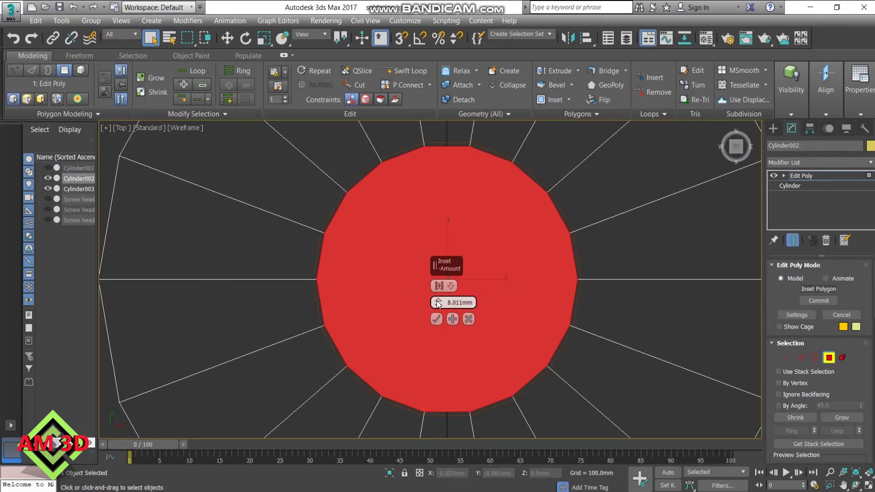
{"action": "left_click_drag", "start_coordinate": [438, 305], "coordinate": [439, 314]}
{"action": "left_click", "coordinate": [437, 318]}
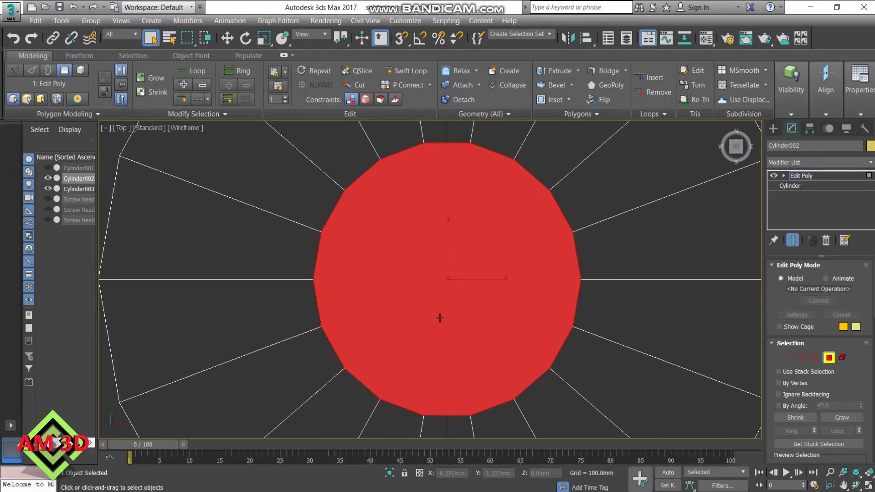
Delete the inner inset face to open a hole, and delete the orange guide cylinder.
{"action": "scroll", "coordinate": [440, 319], "scroll_direction": "down", "scroll_amount": 5}
{"action": "left_click", "coordinate": [668, 237]}
{"action": "key", "text": "alt+w"}
{"action": "left_click", "coordinate": [639, 336]}
{"action": "key", "text": "alt+w"}
{"action": "left_click", "coordinate": [803, 176]}
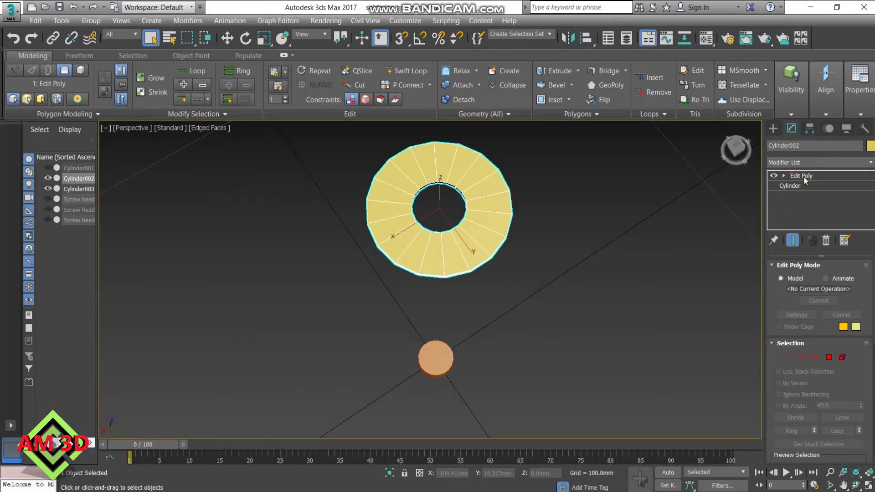
{"action": "left_click", "coordinate": [449, 358]}
{"action": "key", "text": "Delete"}
{"action": "key", "text": "alt+w"}
{"action": "left_click", "coordinate": [361, 247]}
{"action": "key", "text": "alt+w"}
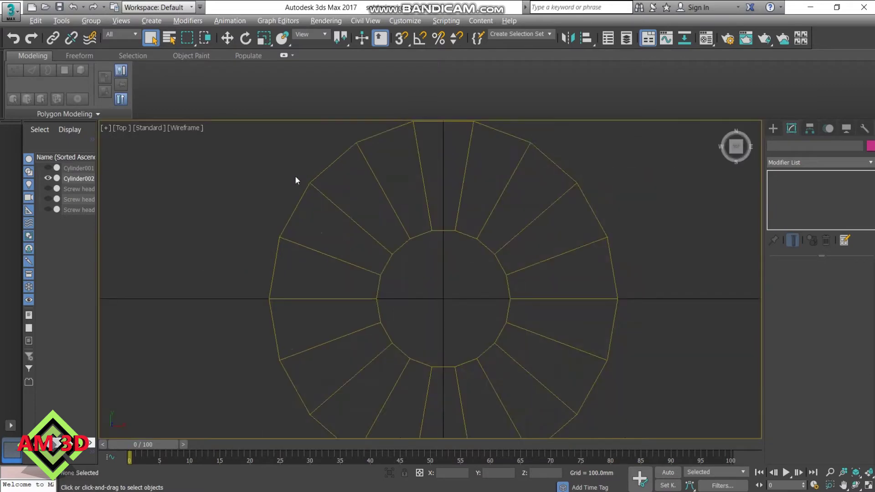
{"action": "scroll", "coordinate": [296, 180], "scroll_direction": "down", "scroll_amount": 3}
Select the ring disc at vertex level and fill the screen with the perspective view.
{"action": "left_click", "coordinate": [401, 214]}
{"action": "key", "text": "1"}
{"action": "scroll", "coordinate": [461, 325], "scroll_direction": "up", "scroll_amount": 3}
{"action": "key", "text": "r"}
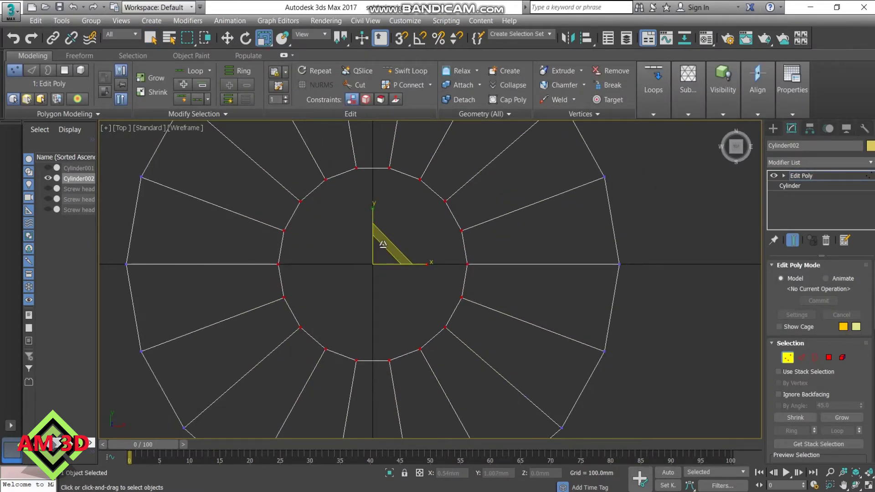
{"action": "key", "text": "alt+w"}
{"action": "scroll", "coordinate": [593, 360], "scroll_direction": "up", "scroll_amount": 5}
{"action": "key", "text": "alt+w"}
{"action": "scroll", "coordinate": [448, 274], "scroll_direction": "up", "scroll_amount": 5}
Bridge the ring's inner hole borders with extra segments.
{"action": "key", "text": "3"}
{"action": "left_click", "coordinate": [449, 267]}
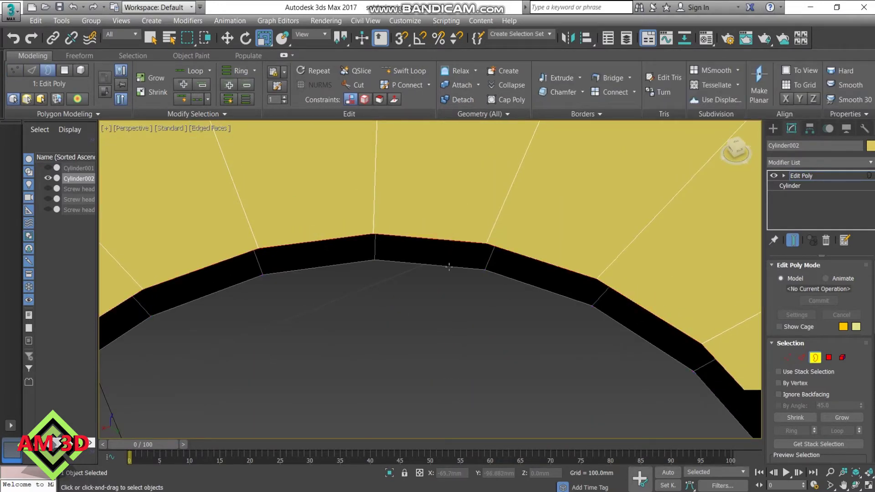
{"action": "left_click", "coordinate": [611, 78], "text": "shift"}
{"action": "left_click_drag", "start_coordinate": [439, 286], "coordinate": [439, 273]}
{"action": "left_click", "coordinate": [436, 352]}
{"action": "scroll", "coordinate": [426, 340], "scroll_direction": "down", "scroll_amount": 5}
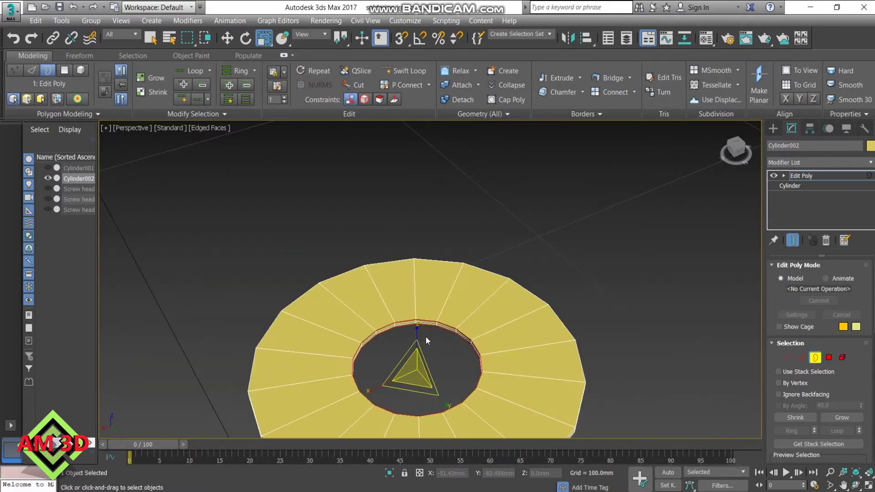
{"action": "scroll", "coordinate": [431, 323], "scroll_direction": "down", "scroll_amount": 2}
{"action": "scroll", "coordinate": [434, 314], "scroll_direction": "down", "scroll_amount": 3}
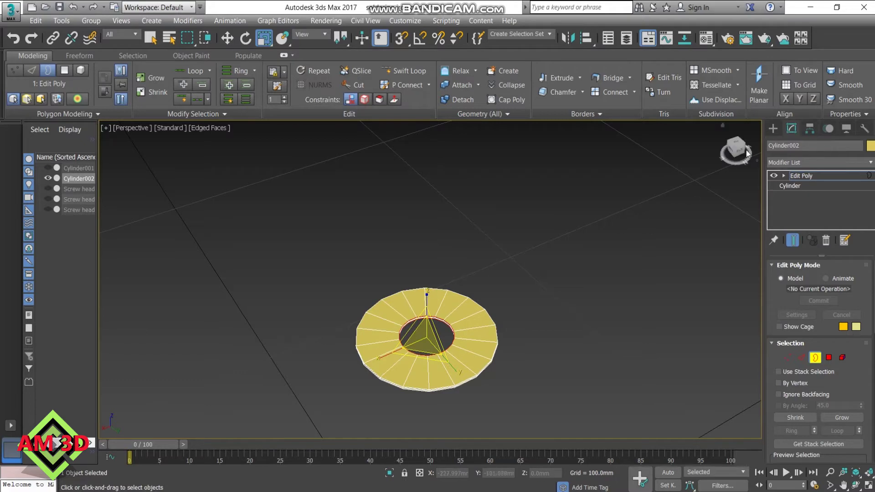
{"action": "left_click", "coordinate": [773, 128]}
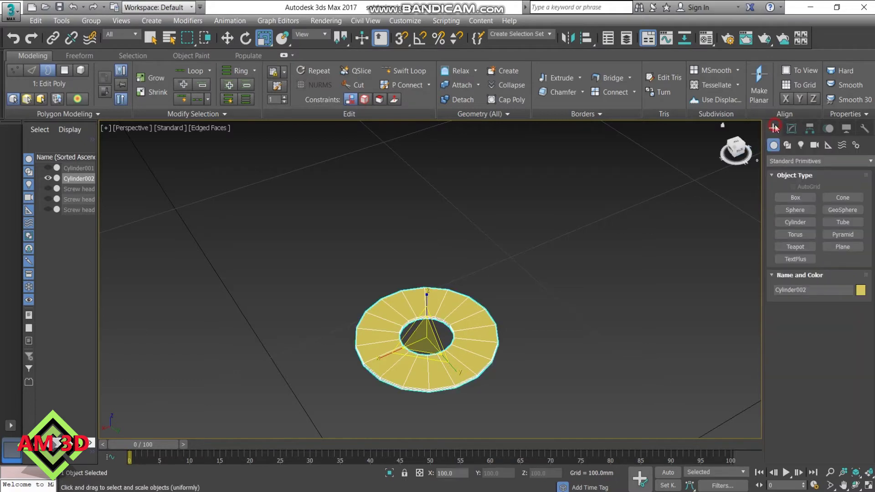
Create a cylinder with radius 5 mm and height 66 mm using Keyboard Entry in the top view.
{"action": "left_click", "coordinate": [805, 220]}
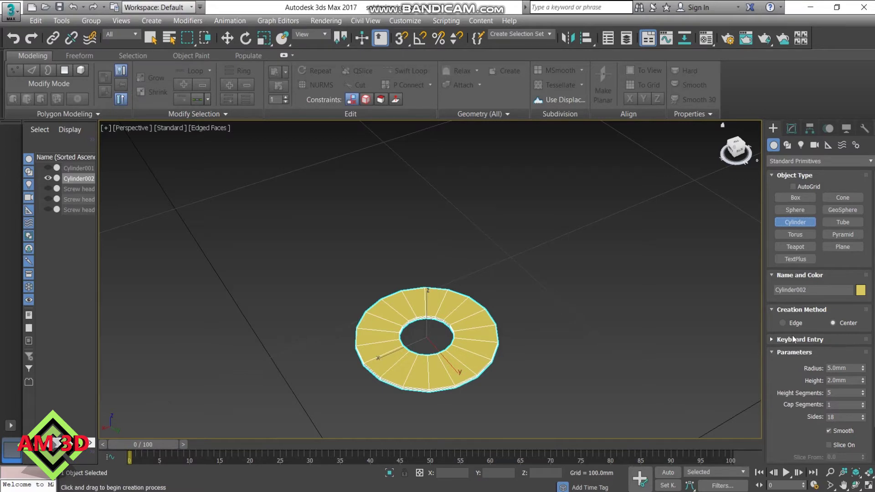
{"action": "left_click", "coordinate": [775, 340]}
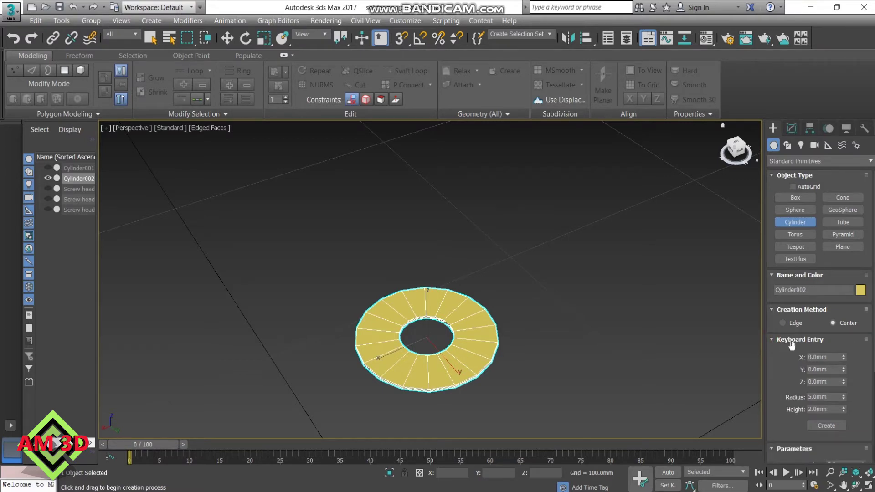
{"action": "left_click", "coordinate": [830, 397]}
{"action": "type", "text": "5"}
{"action": "left_click", "coordinate": [827, 409]}
{"action": "type", "text": "66"}
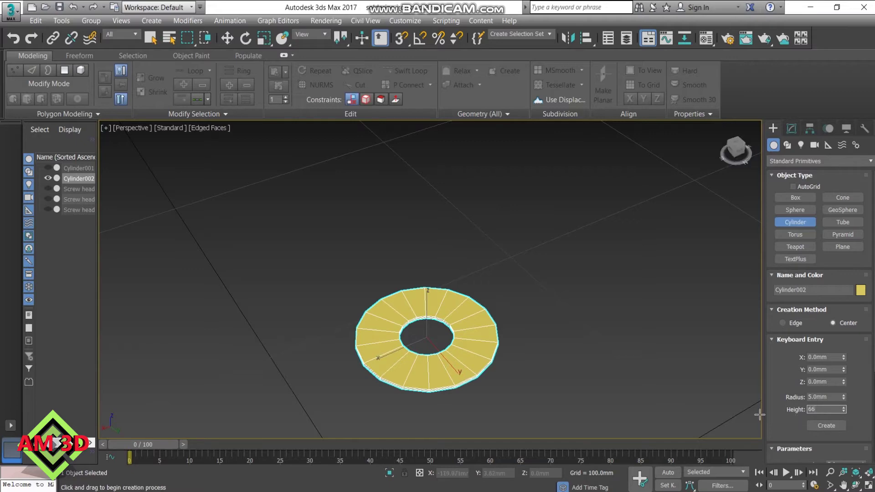
{"action": "key", "text": "Return"}
{"action": "key", "text": "alt+w"}
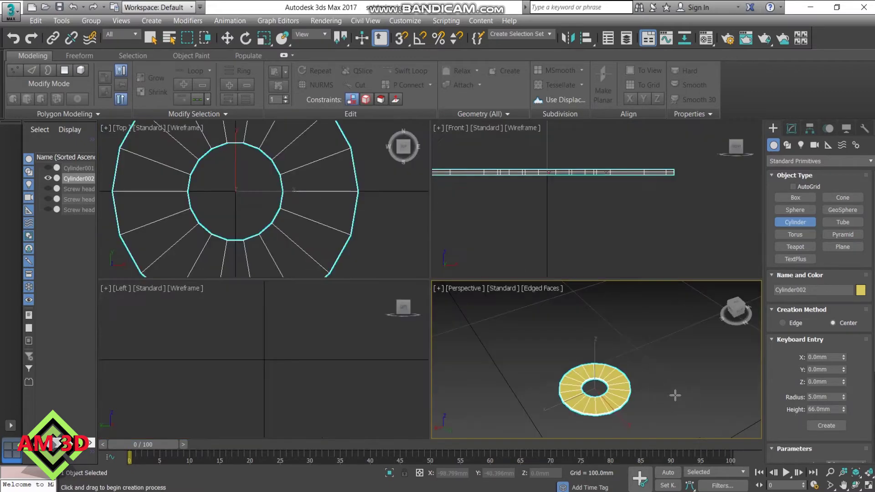
{"action": "right_click", "coordinate": [346, 221]}
{"action": "key", "text": "alt+w"}
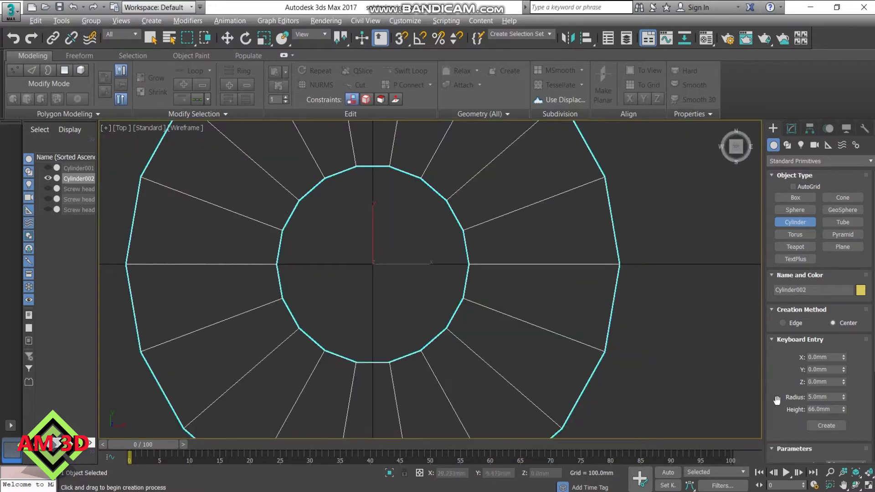
{"action": "left_click", "coordinate": [826, 427]}
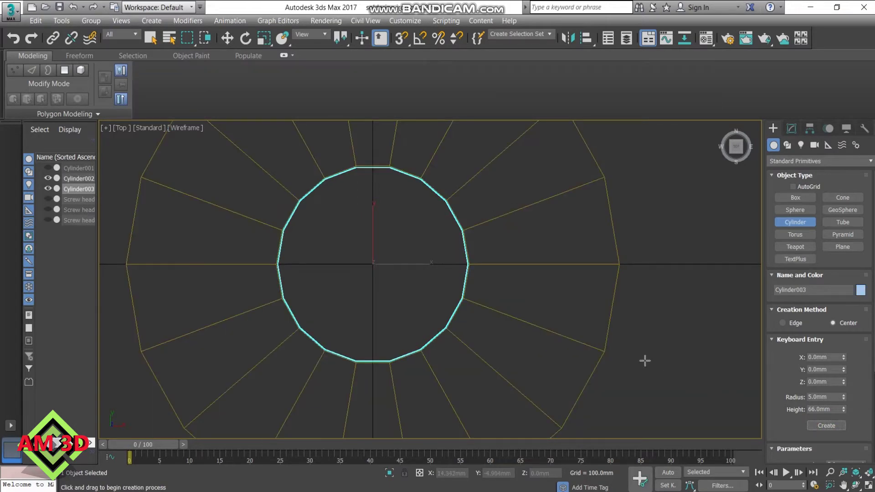
Raise the new cylinder along Z so it passes up through the ring disc.
{"action": "key", "text": "alt+w"}
{"action": "key", "text": "alt+w"}
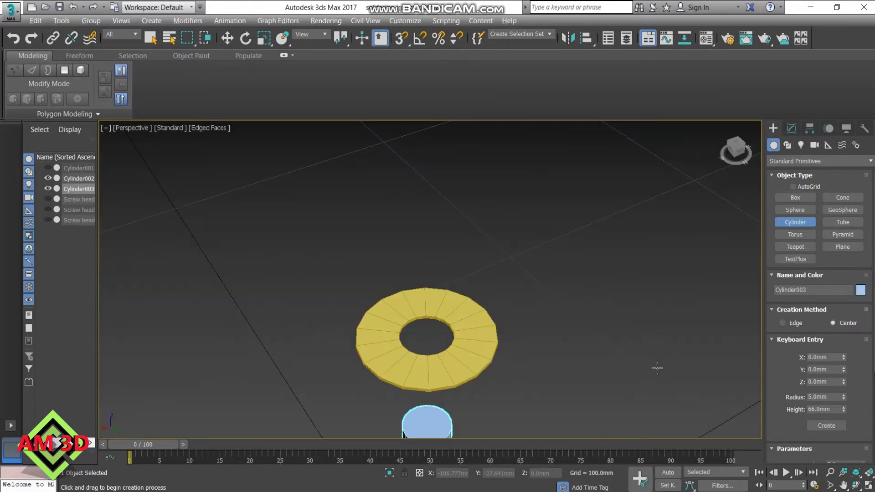
{"action": "mouse_move", "coordinate": [657, 369]}
{"action": "middle_mouse_down"}
{"action": "mouse_move", "coordinate": [615, 337]}
{"action": "mouse_move", "coordinate": [575, 265]}
{"action": "middle_mouse_up"}
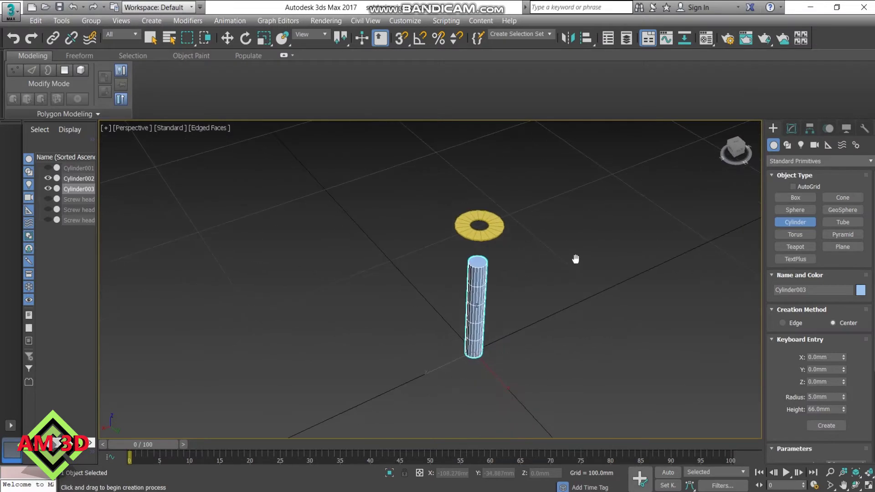
{"action": "key", "text": "w"}
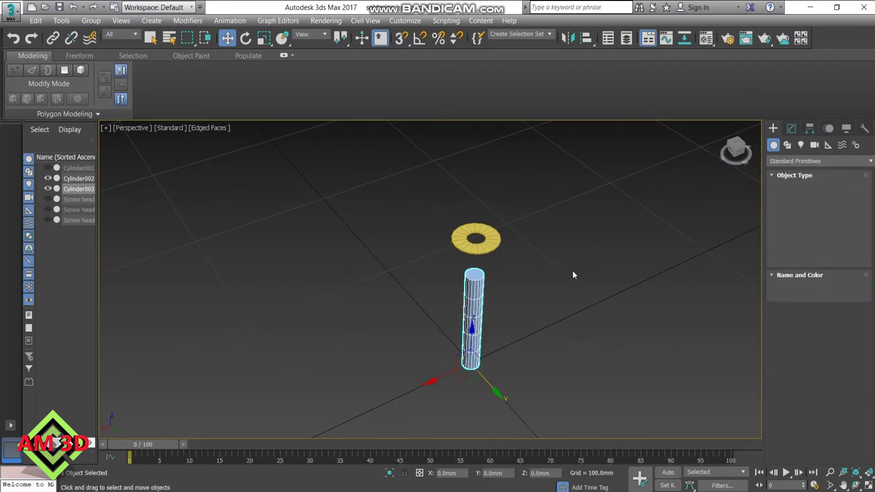
{"action": "left_click_drag", "start_coordinate": [473, 335], "coordinate": [489, 206]}
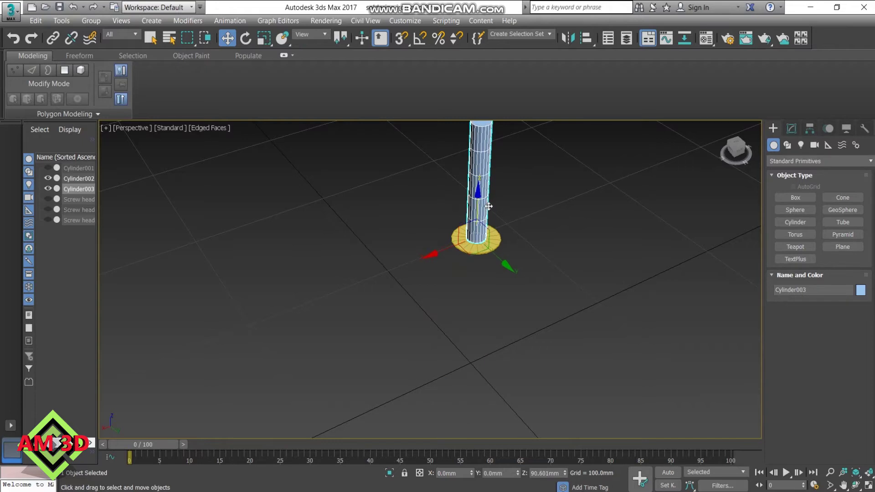
{"action": "middle_click_drag", "start_coordinate": [501, 206], "coordinate": [502, 253]}
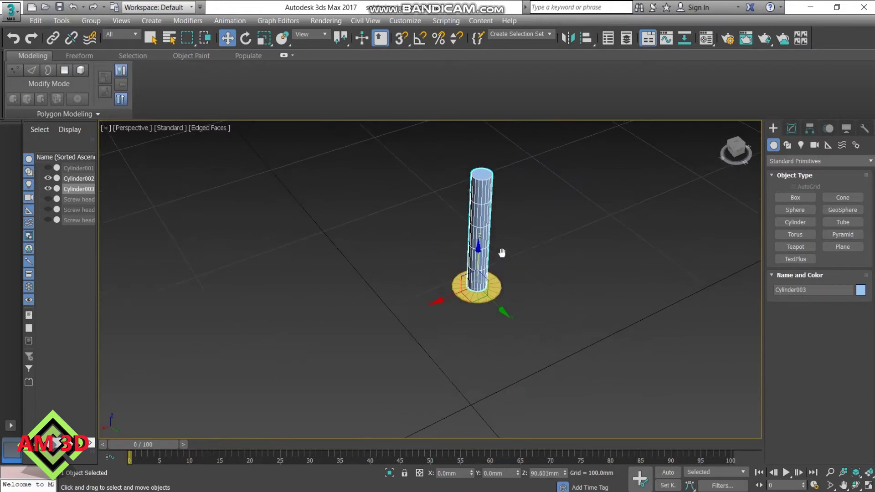
Change the new cylinder's height to 67 mm in the Modify panel.
{"action": "left_click", "coordinate": [795, 129]}
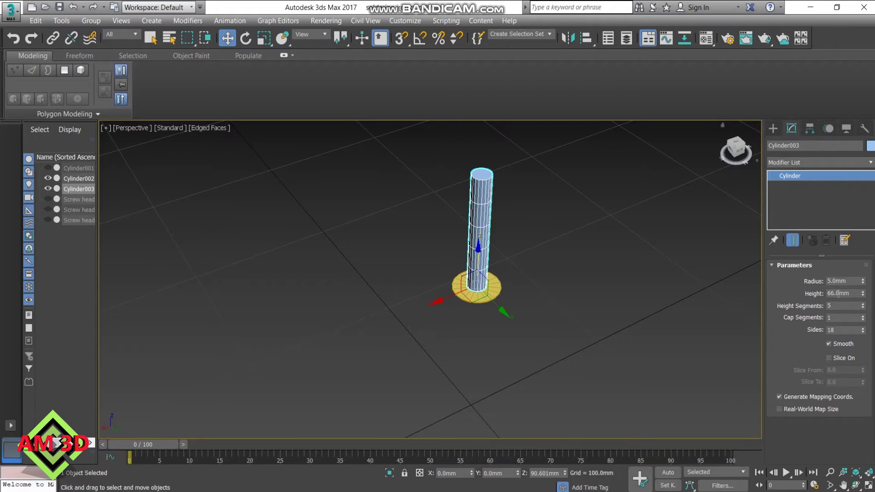
{"action": "left_click", "coordinate": [828, 293]}
{"action": "type", "text": "6"}
{"action": "key", "text": "Return"}
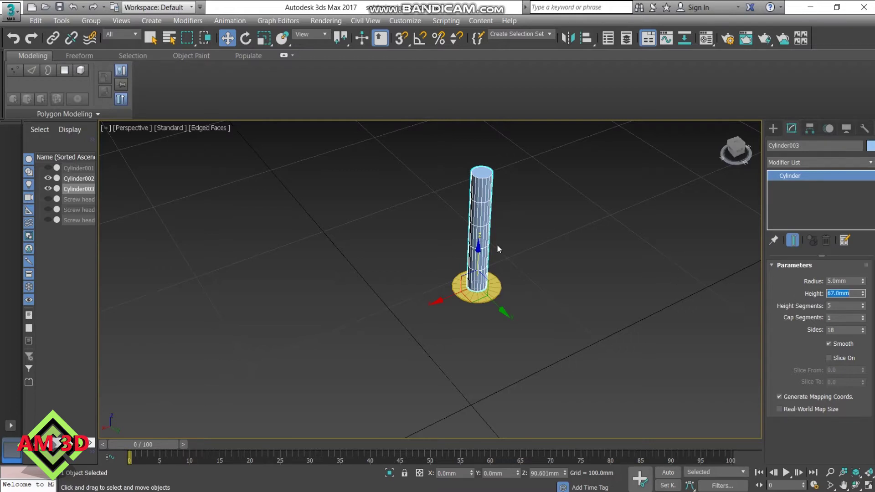
Unhide the pen body Cylinder001 and deselect the rod.
{"action": "left_click", "coordinate": [49, 168]}
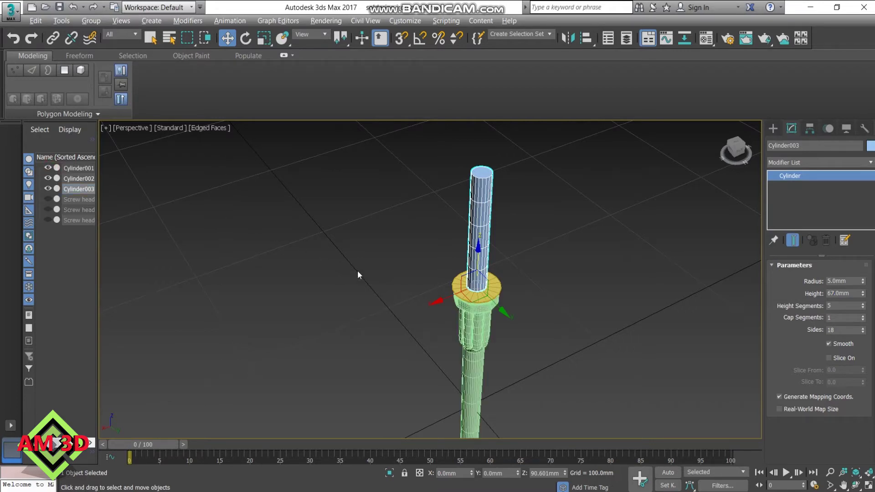
{"action": "middle_click_drag", "start_coordinate": [357, 270], "coordinate": [357, 222], "text": "alt"}
{"action": "key", "text": "q"}
{"action": "left_click", "coordinate": [270, 252]}
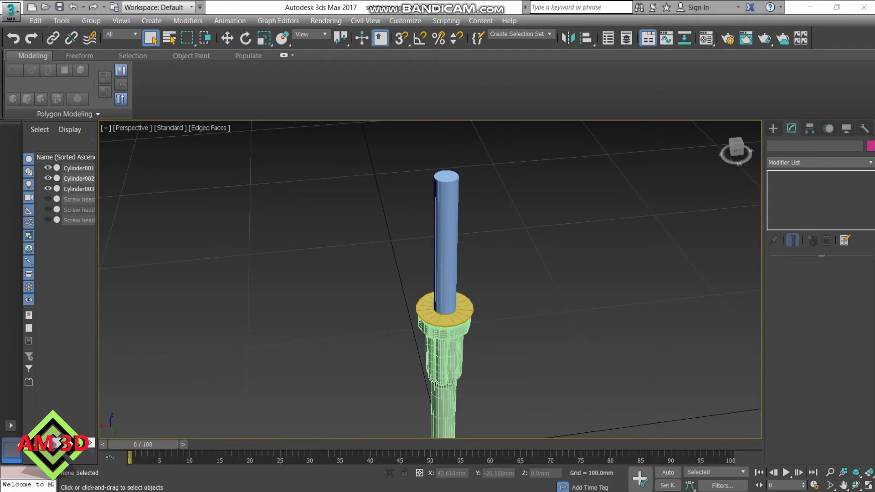
Compute the rod's circumference 10 × 3.14 = 31.4 in Calculator, then close it.
{"action": "left_click", "coordinate": [89, 299]}
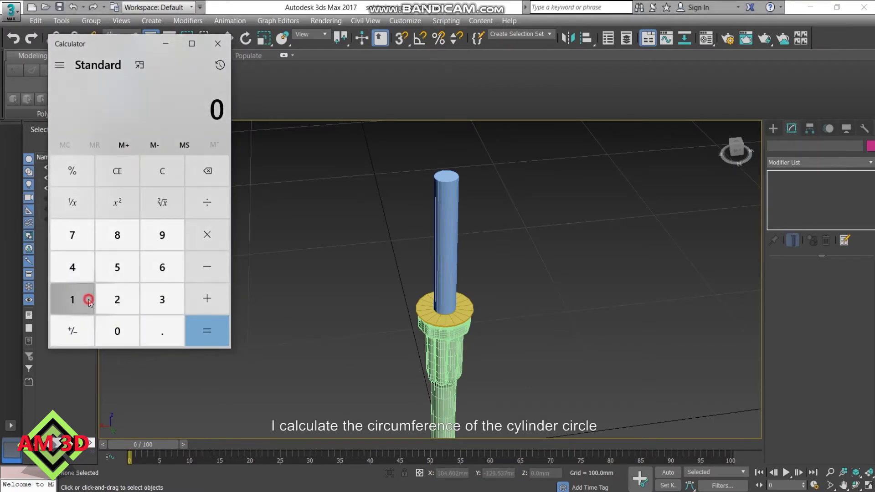
{"action": "left_click", "coordinate": [117, 327]}
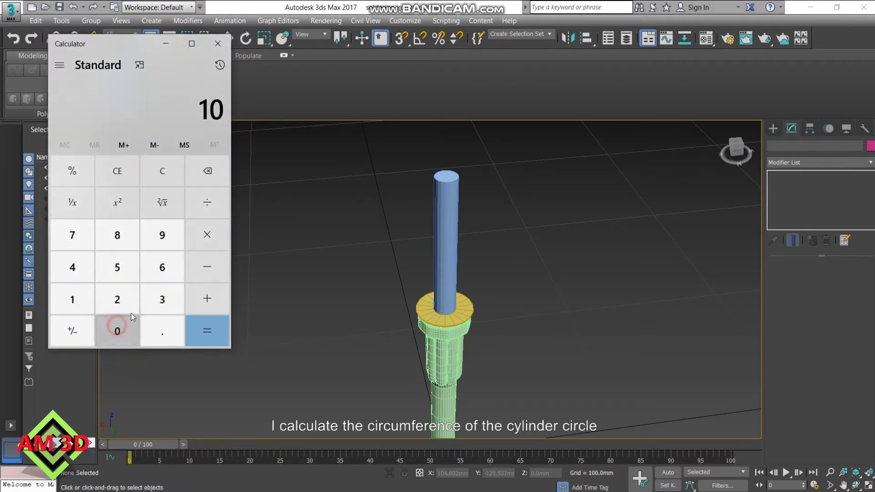
{"action": "left_click", "coordinate": [196, 243]}
{"action": "left_click", "coordinate": [165, 297]}
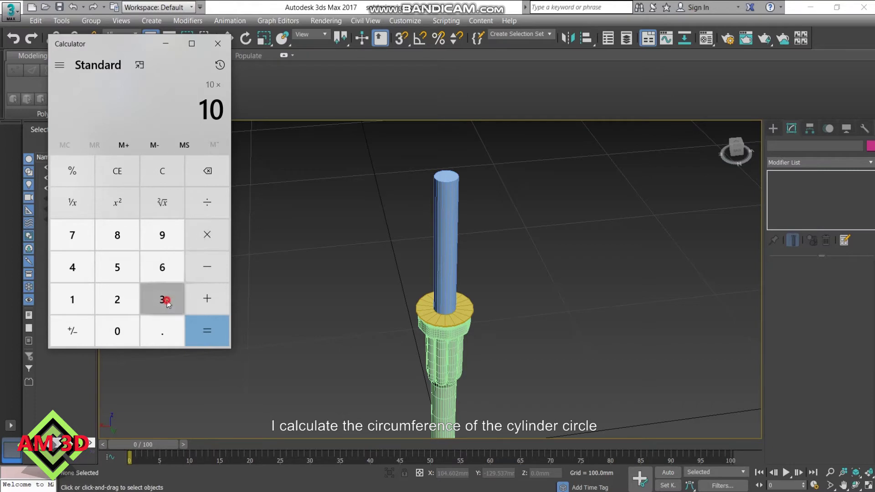
{"action": "left_click", "coordinate": [169, 331]}
{"action": "left_click", "coordinate": [73, 303]}
{"action": "left_click", "coordinate": [72, 273]}
{"action": "left_click", "coordinate": [206, 335]}
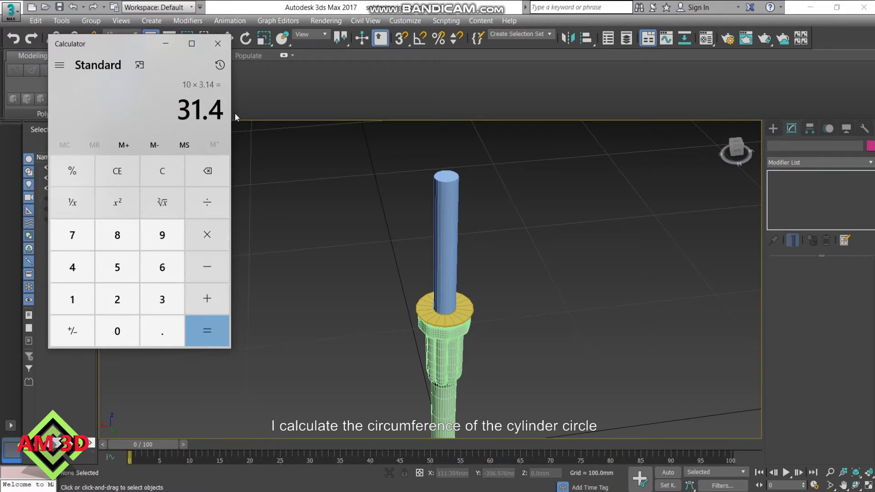
{"action": "left_click", "coordinate": [165, 43]}
{"action": "key", "text": "alt+w"}
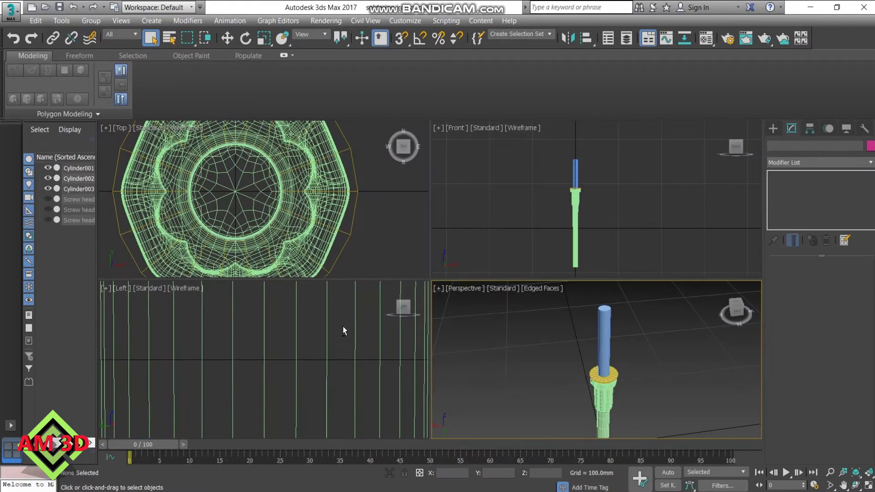
Zoom the views to fit the pen and maximize the Left viewport.
{"action": "left_click", "coordinate": [532, 218]}
{"action": "key", "text": "z"}
{"action": "left_click", "coordinate": [360, 200]}
{"action": "key", "text": "z"}
{"action": "left_click", "coordinate": [336, 351]}
{"action": "key", "text": "alt+w"}
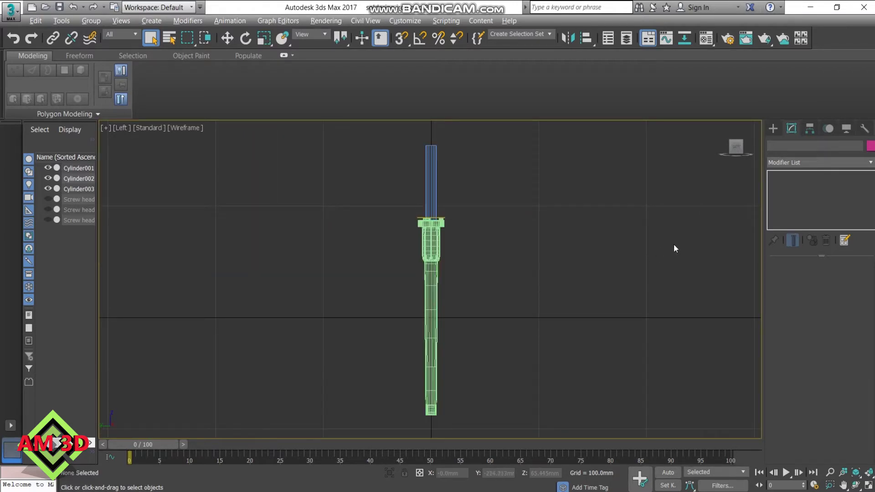
Create a plane 67 mm long and 31.4 mm wide using Keyboard Entry.
{"action": "left_click", "coordinate": [771, 127]}
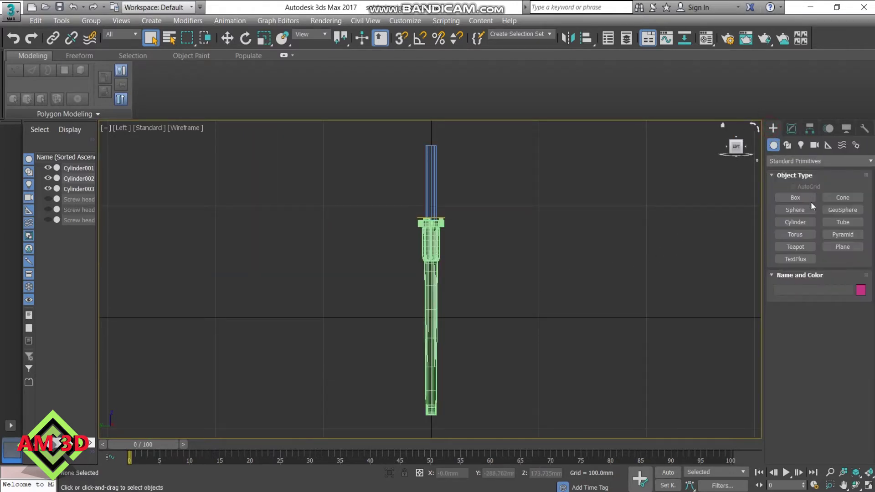
{"action": "left_click", "coordinate": [841, 247]}
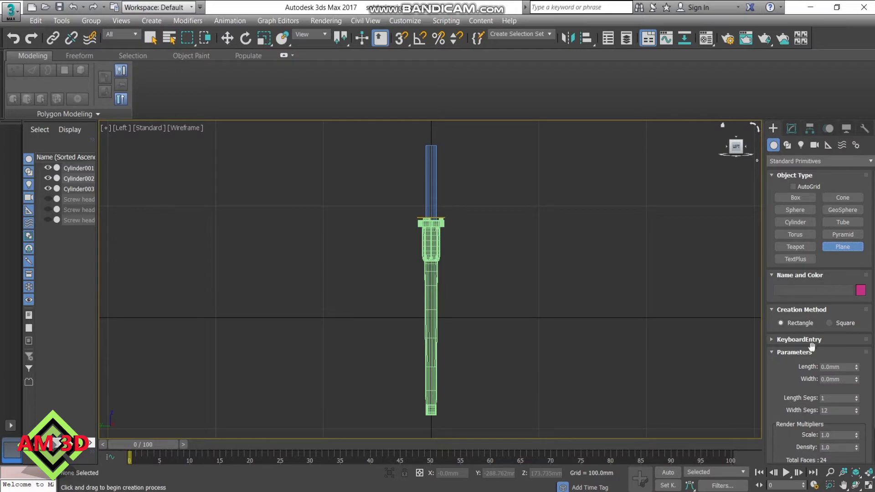
{"action": "left_click", "coordinate": [772, 340]}
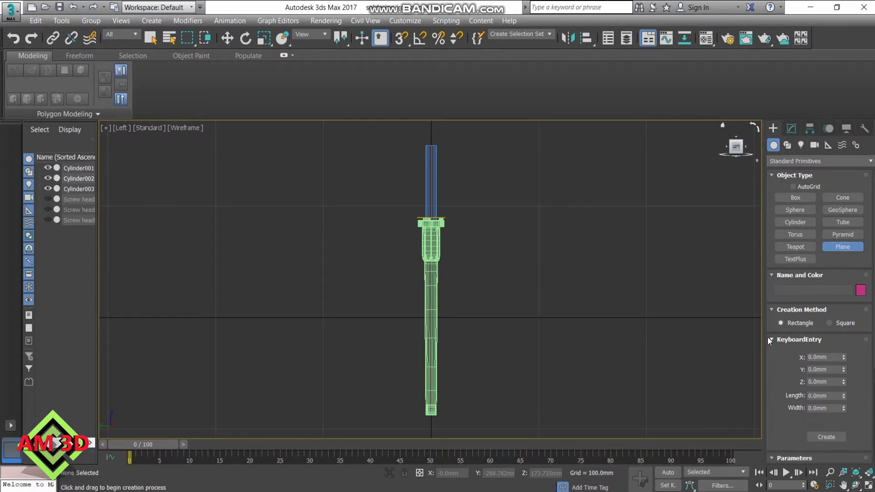
{"action": "double_click", "coordinate": [825, 396]}
{"action": "type", "text": "67"}
{"action": "key", "text": "Tab"}
{"action": "type", "text": "31"}
{"action": "key", "text": "Return"}
{"action": "left_click", "coordinate": [833, 439]}
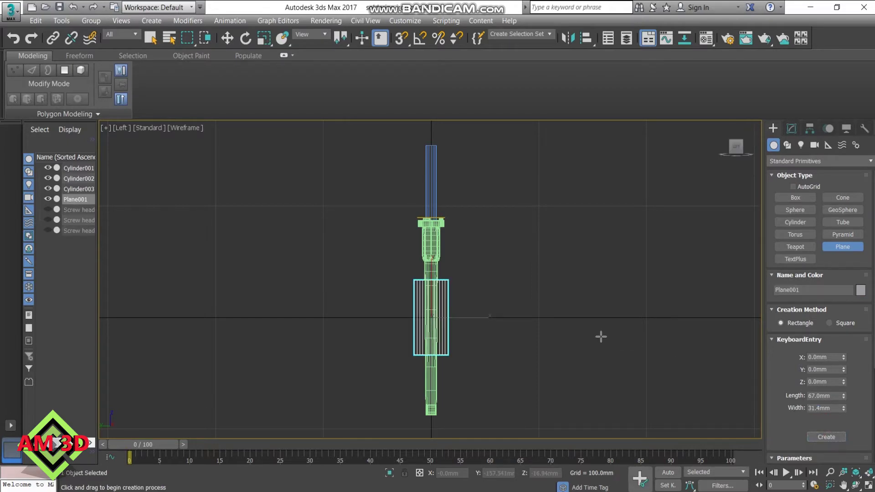
{"action": "key", "text": "w"}
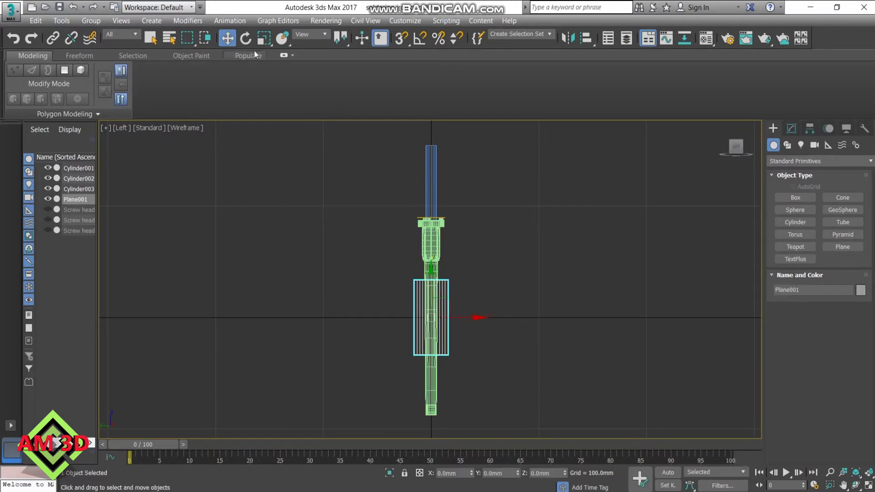
Move the plane up along the pen and hide Cylinder003, Cylinder002 and Cylinder001.
{"action": "left_click_drag", "start_coordinate": [431, 274], "coordinate": [431, 119]}
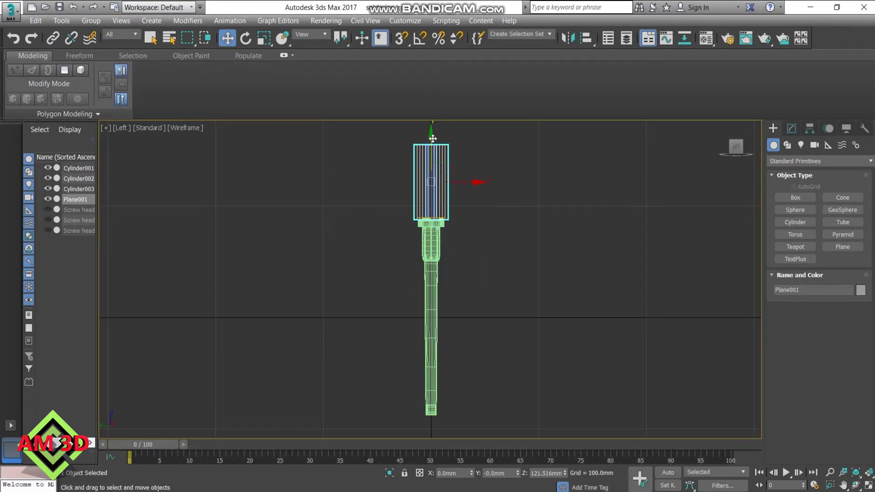
{"action": "key", "text": "alt+w"}
{"action": "key", "text": "alt+w"}
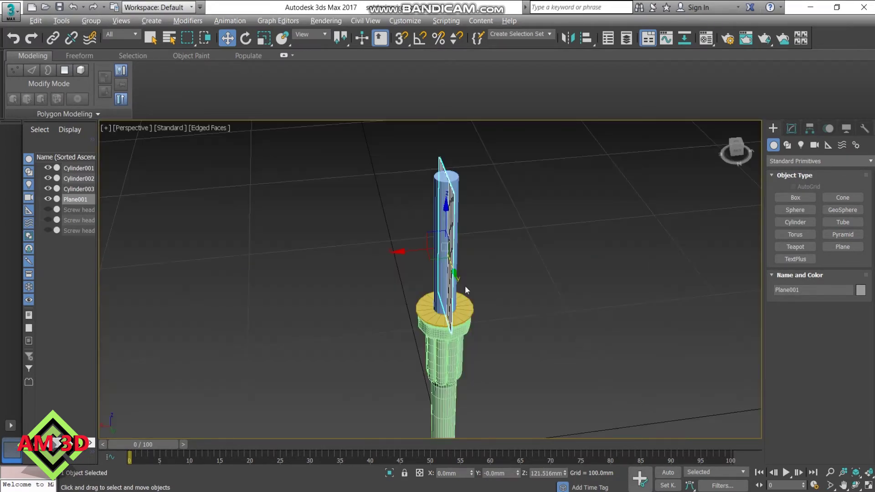
{"action": "left_click", "coordinate": [59, 189]}
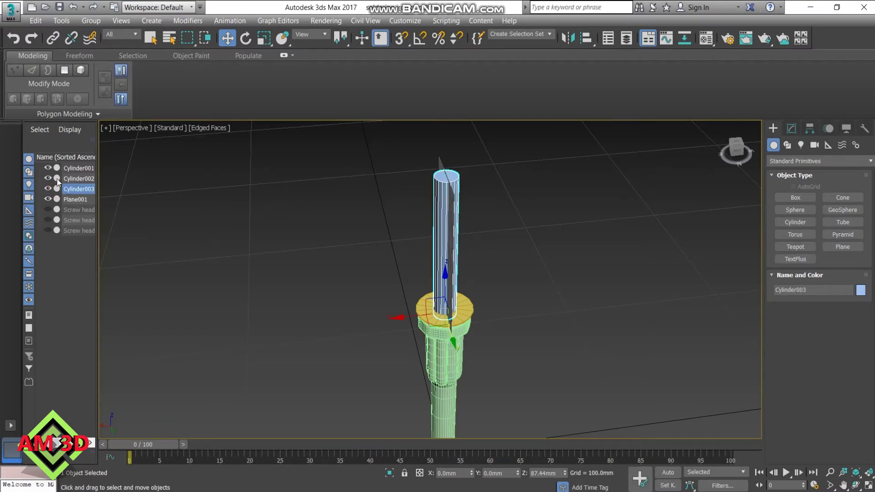
{"action": "left_click", "coordinate": [59, 179]}
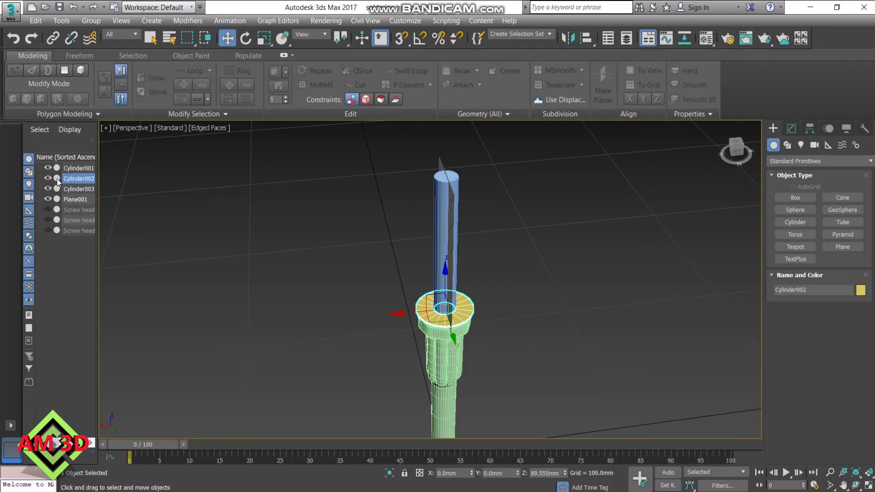
{"action": "left_click", "coordinate": [48, 188]}
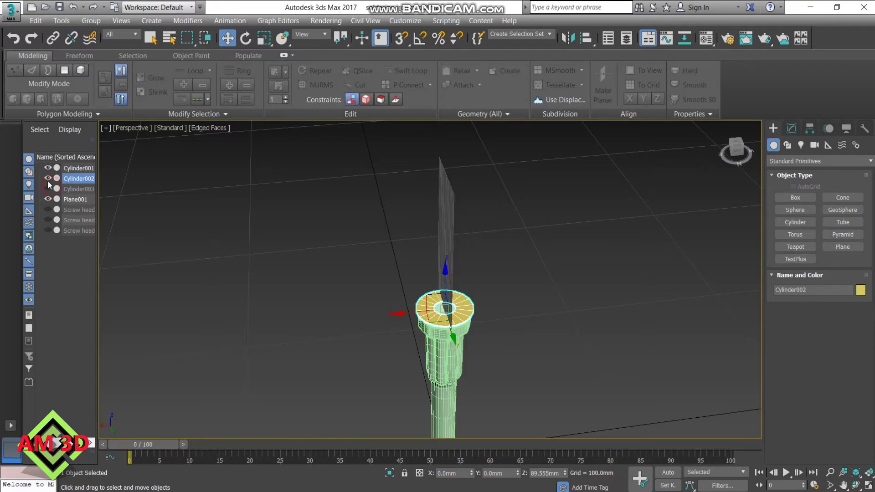
{"action": "left_click", "coordinate": [48, 178]}
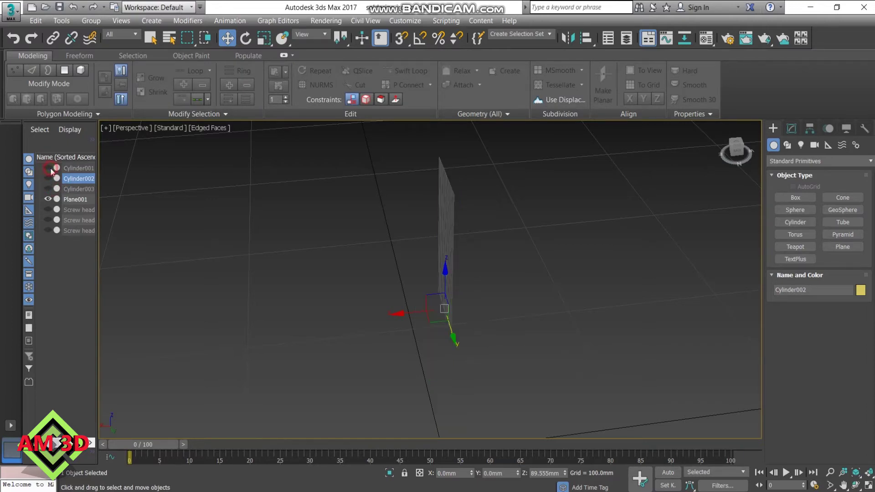
Frame Plane001 in the left view and select it.
{"action": "mouse_move", "coordinate": [365, 266]}
{"action": "middle_mouse_down", "text": "alt"}
{"action": "mouse_move", "coordinate": [328, 270]}
{"action": "mouse_move", "coordinate": [289, 248]}
{"action": "mouse_move", "coordinate": [381, 260]}
{"action": "mouse_move", "coordinate": [329, 251]}
{"action": "middle_mouse_up", "text": "alt"}
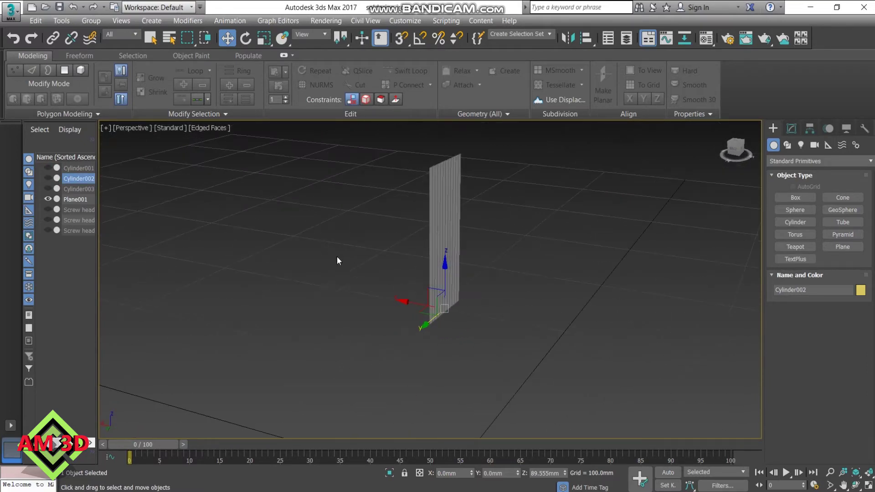
{"action": "key", "text": "alt+w"}
{"action": "key", "text": "alt+w"}
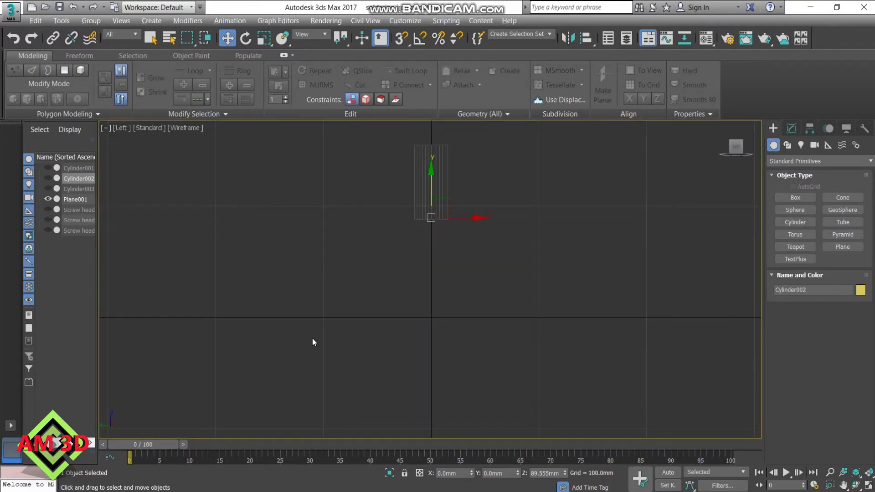
{"action": "middle_click_drag", "start_coordinate": [440, 254], "coordinate": [405, 319]}
{"action": "scroll", "coordinate": [404, 281], "scroll_direction": "down", "scroll_amount": 3}
{"action": "scroll", "coordinate": [435, 272], "scroll_direction": "up", "scroll_amount": 2}
{"action": "scroll", "coordinate": [433, 270], "scroll_direction": "up", "scroll_amount": 3}
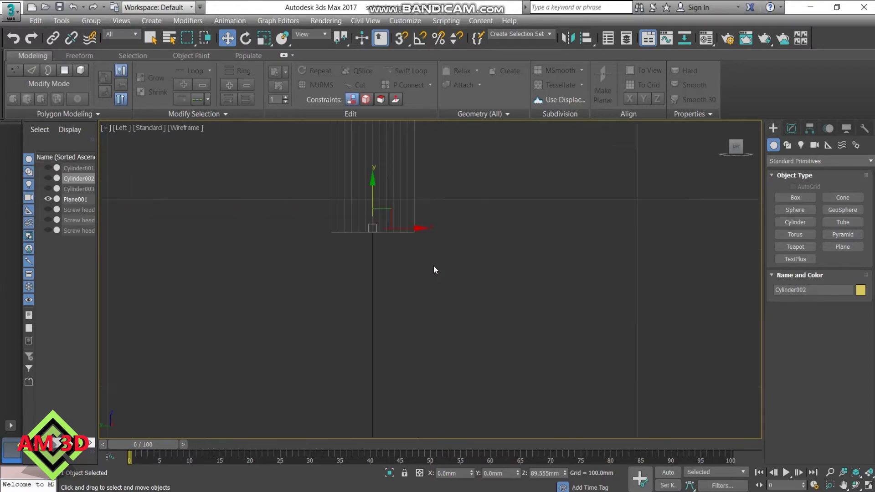
{"action": "middle_click_drag", "start_coordinate": [444, 291], "coordinate": [491, 406]}
{"action": "scroll", "coordinate": [453, 327], "scroll_direction": "up", "scroll_amount": 2}
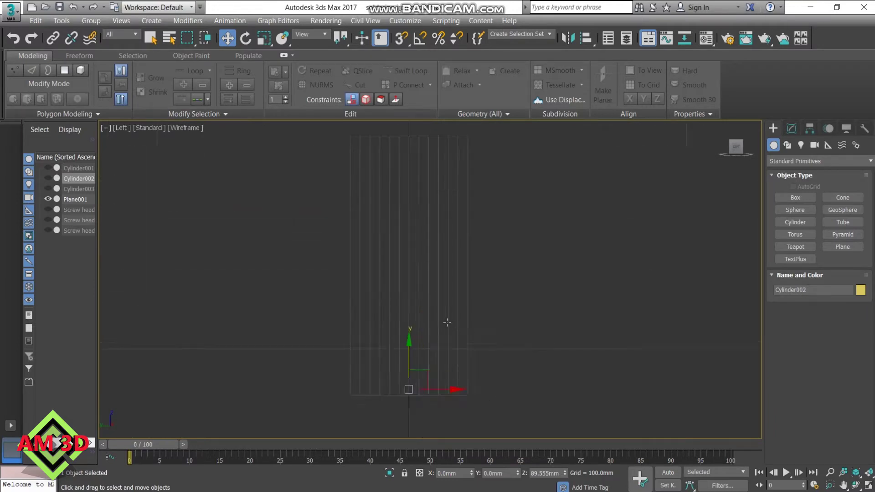
{"action": "left_click", "coordinate": [446, 318]}
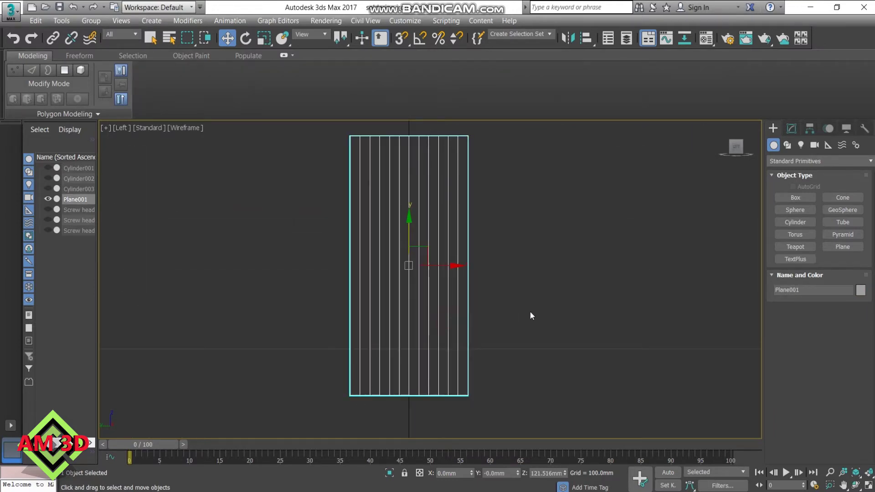
Set Plane001's width segments to 12 in the Modify panel, keeping 67 × 31.4 mm.
{"action": "middle_click_drag", "start_coordinate": [530, 315], "coordinate": [533, 329]}
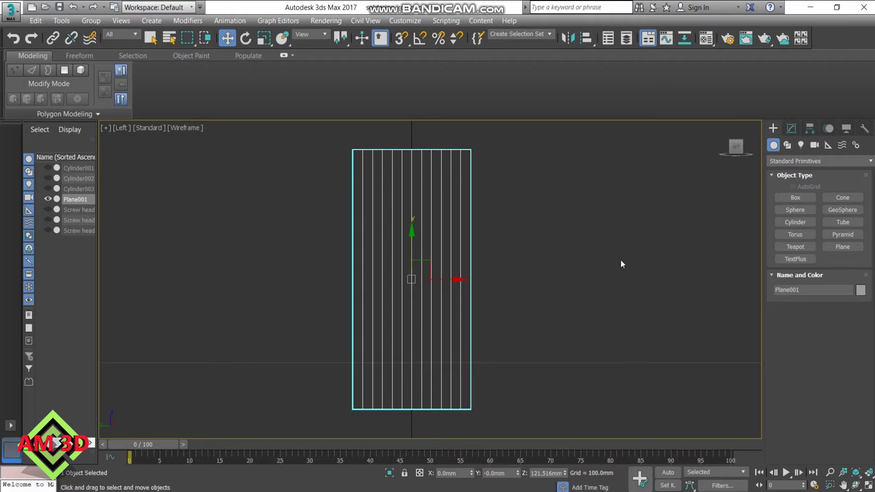
{"action": "left_click", "coordinate": [793, 130]}
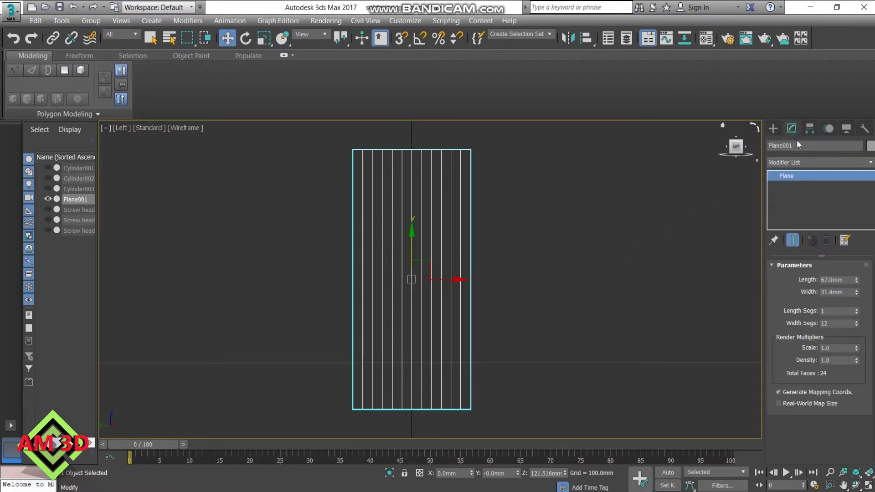
{"action": "double_click", "coordinate": [839, 323]}
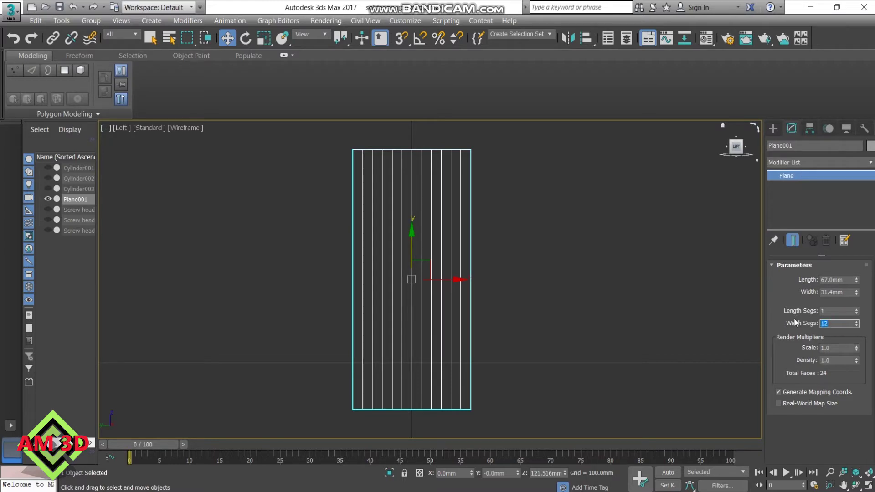
{"action": "type", "text": "1"}
{"action": "left_click", "coordinate": [573, 326]}
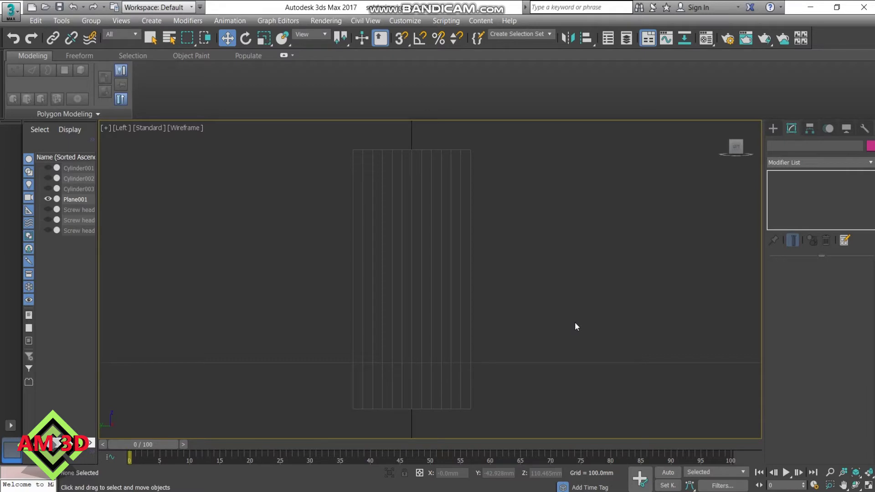
{"action": "left_click", "coordinate": [449, 299]}
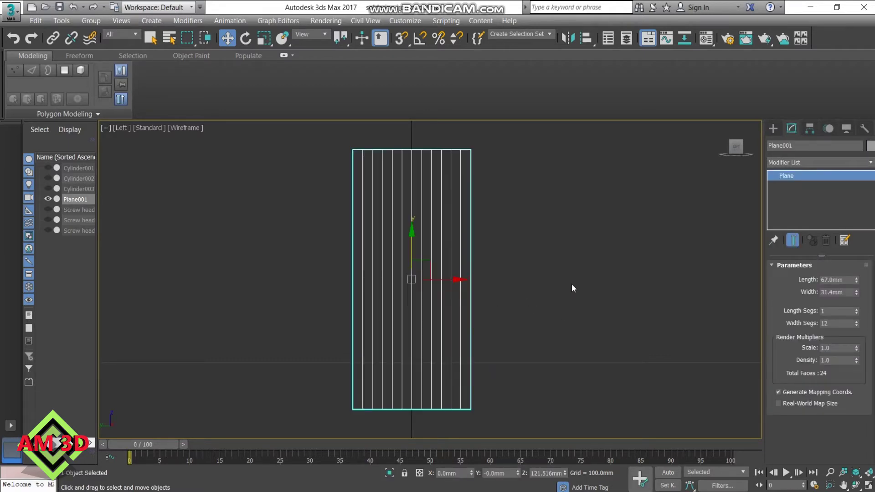
Apply an Edit Poly modifier to the plane and add a horizontal Swift Loop.
{"action": "left_click", "coordinate": [75, 115]}
{"action": "left_click", "coordinate": [62, 157]}
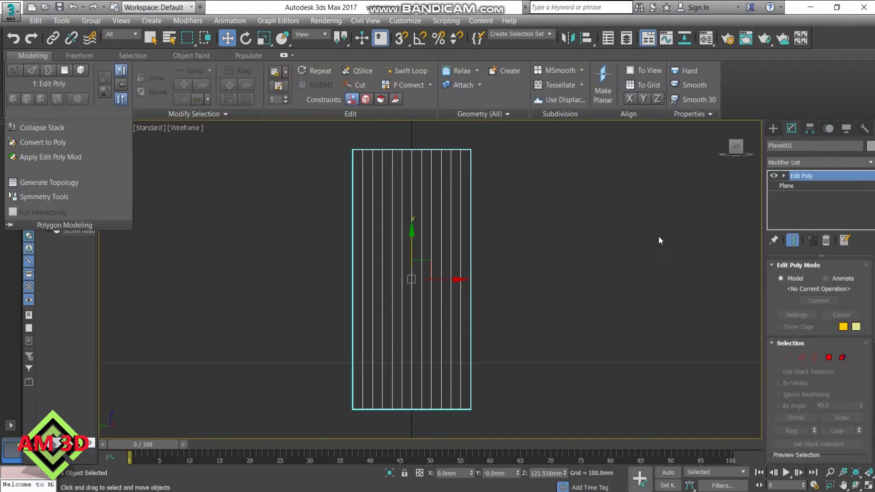
{"action": "left_click", "coordinate": [411, 70]}
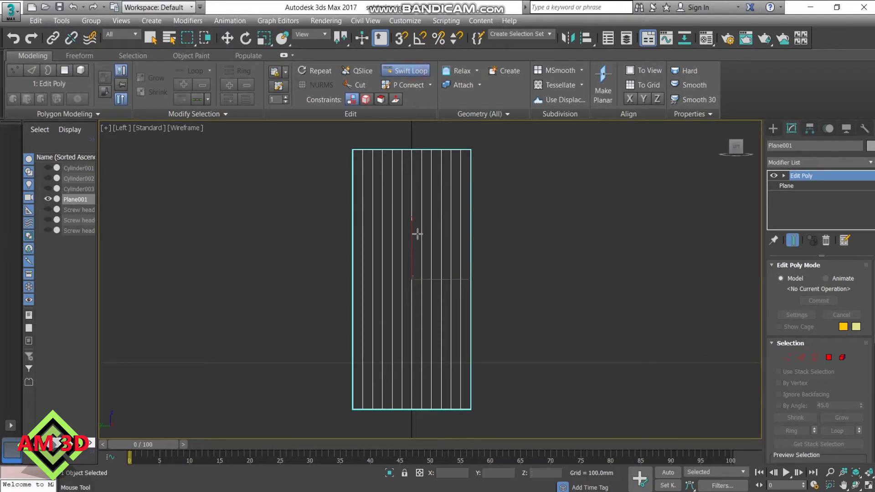
{"action": "left_click", "coordinate": [431, 323]}
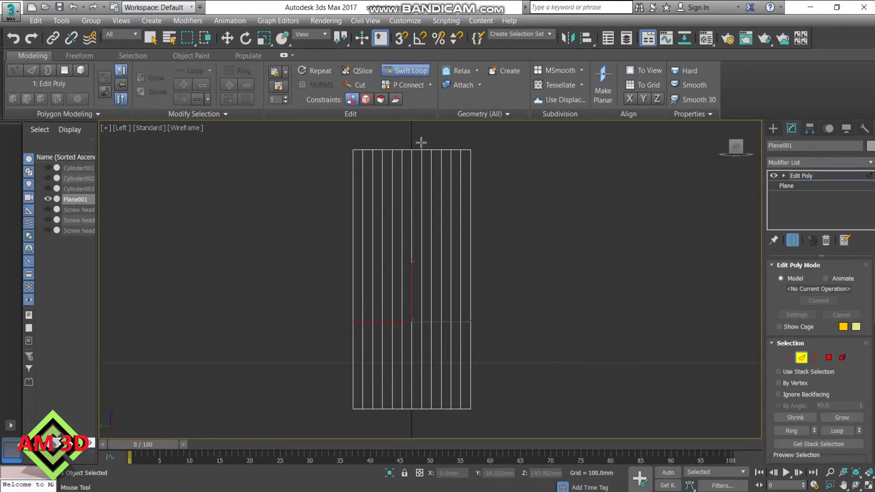
Position the new edge loop at Z 110.44 mm and box-select the lower vertical edges.
{"action": "left_click", "coordinate": [228, 39]}
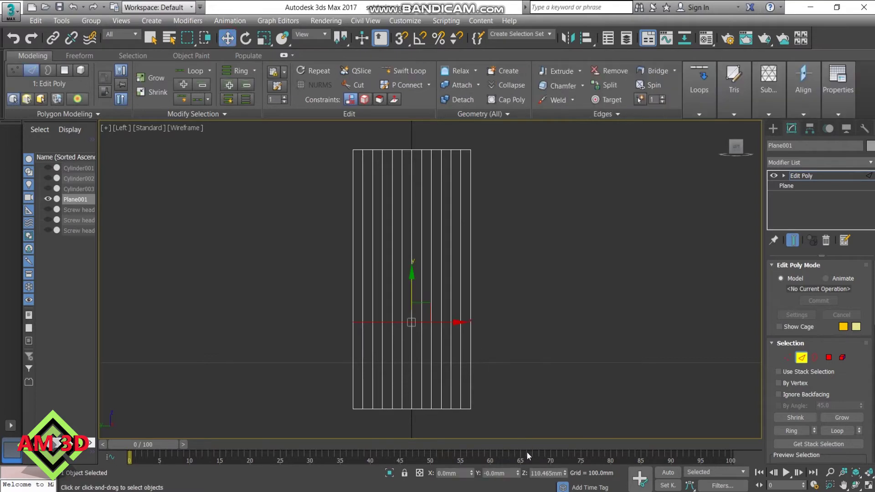
{"action": "double_click", "coordinate": [533, 474]}
{"action": "type", "text": "110.4"}
{"action": "key", "text": "Return"}
{"action": "left_click", "coordinate": [569, 358]}
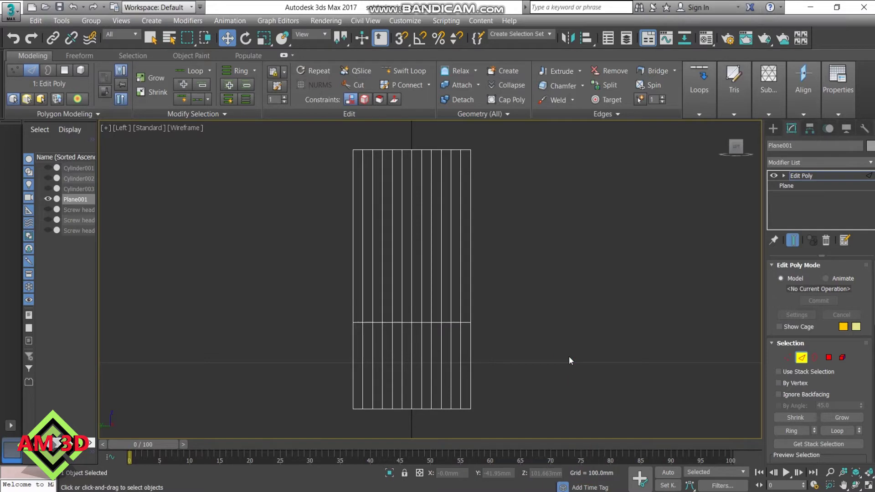
{"action": "left_click_drag", "start_coordinate": [427, 368], "coordinate": [341, 371]}
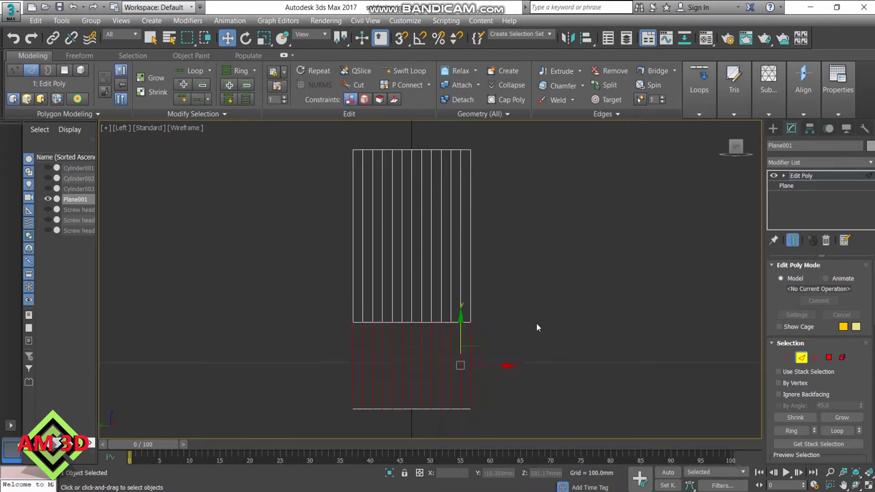
{"action": "left_click", "coordinate": [696, 113]}
Connect the selected lower vertical edges with 7 evenly spaced horizontal segments.
{"action": "left_click", "coordinate": [729, 129]}
{"action": "left_click", "coordinate": [732, 142]}
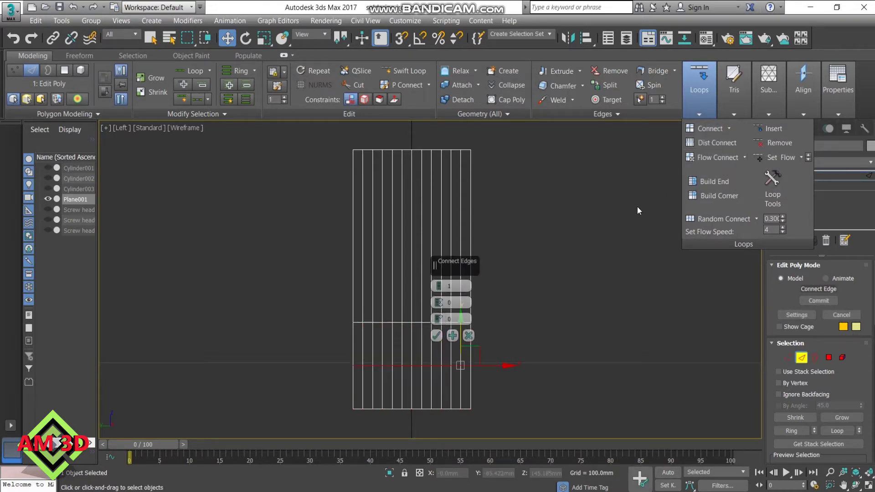
{"action": "left_click", "coordinate": [439, 285]}
{"action": "left_click", "coordinate": [439, 285]}
{"action": "left_click", "coordinate": [439, 285]}
{"action": "left_click", "coordinate": [439, 284]}
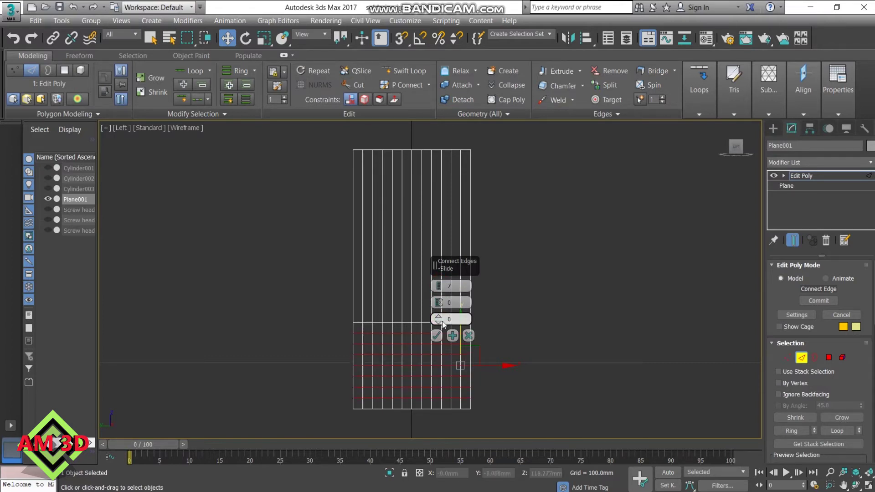
{"action": "left_click", "coordinate": [441, 336]}
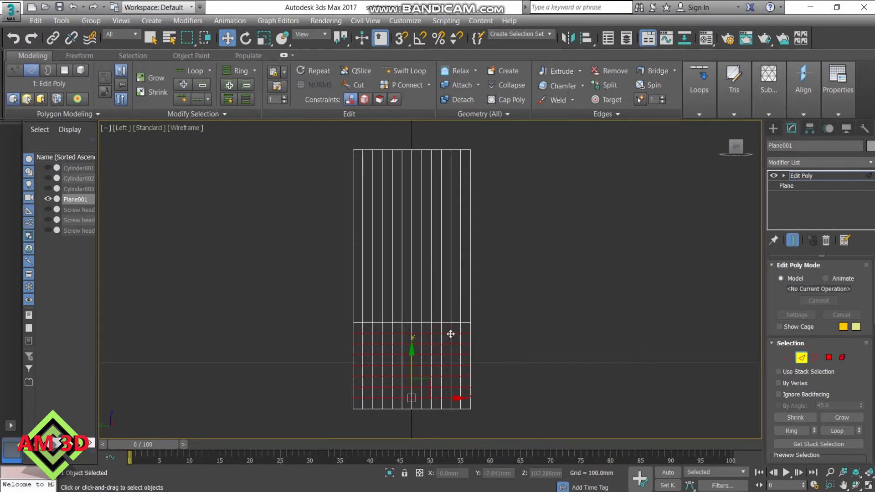
{"action": "left_click", "coordinate": [556, 322]}
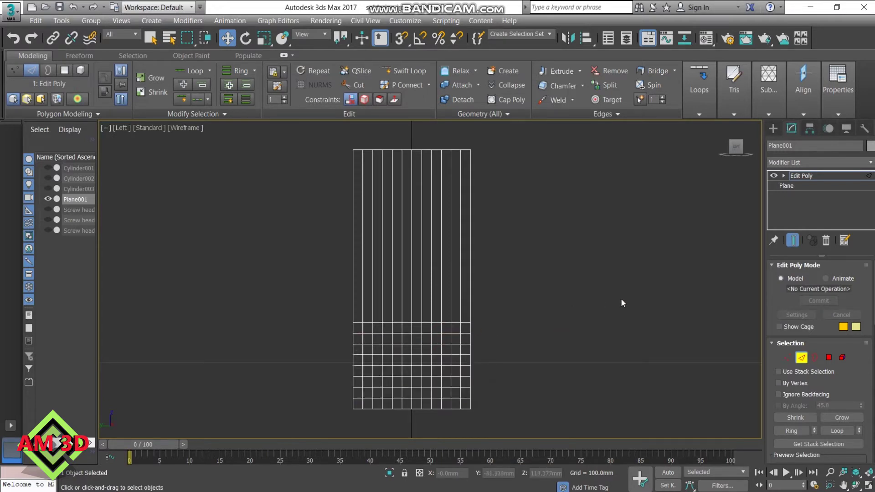
{"action": "left_click", "coordinate": [787, 357]}
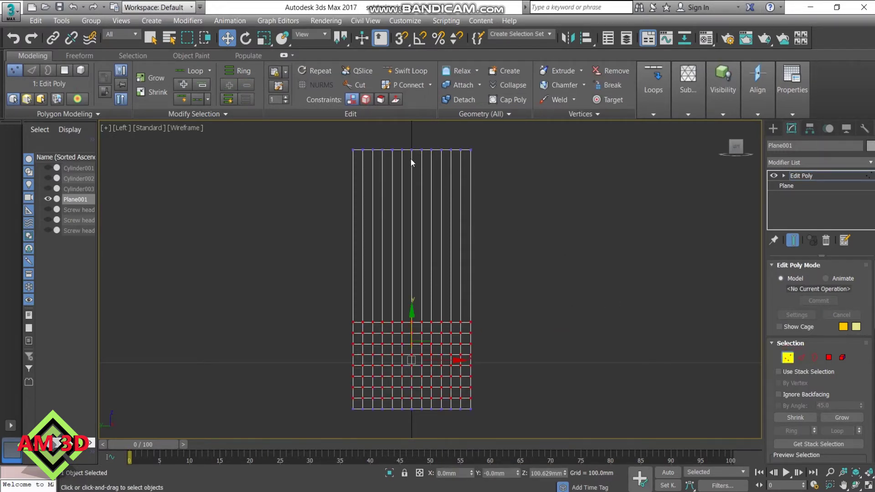
Box-select the plane's internal vertices and nudge them slightly left along X.
{"action": "mouse_move", "coordinate": [360, 136]}
{"action": "left_mouse_down"}
{"action": "mouse_move", "coordinate": [463, 175]}
{"action": "mouse_move", "coordinate": [464, 417]}
{"action": "left_mouse_up"}
{"action": "mouse_move", "coordinate": [494, 373]}
{"action": "middle_mouse_down"}
{"action": "mouse_move", "coordinate": [474, 369]}
{"action": "mouse_move", "coordinate": [468, 378]}
{"action": "middle_mouse_up"}
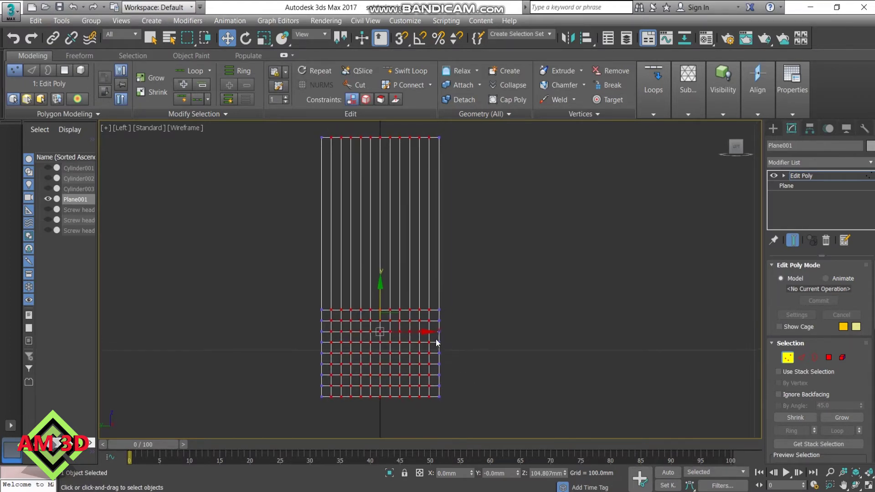
{"action": "left_click_drag", "start_coordinate": [418, 331], "coordinate": [417, 332]}
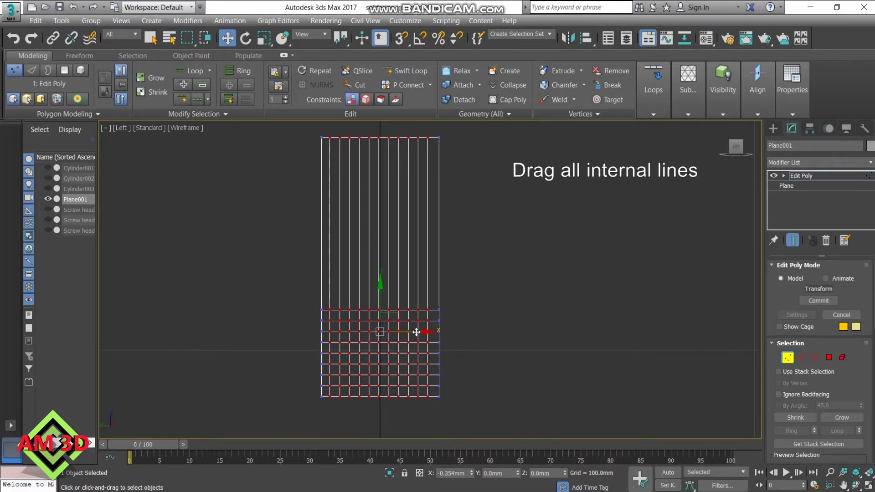
{"action": "left_click_drag", "start_coordinate": [416, 332], "coordinate": [415, 333]}
{"action": "left_click", "coordinate": [464, 332]}
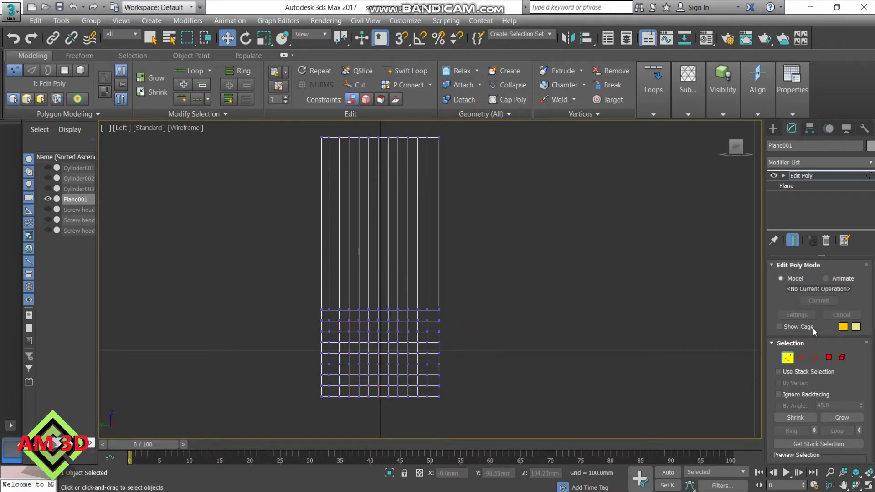
{"action": "left_click", "coordinate": [809, 175]}
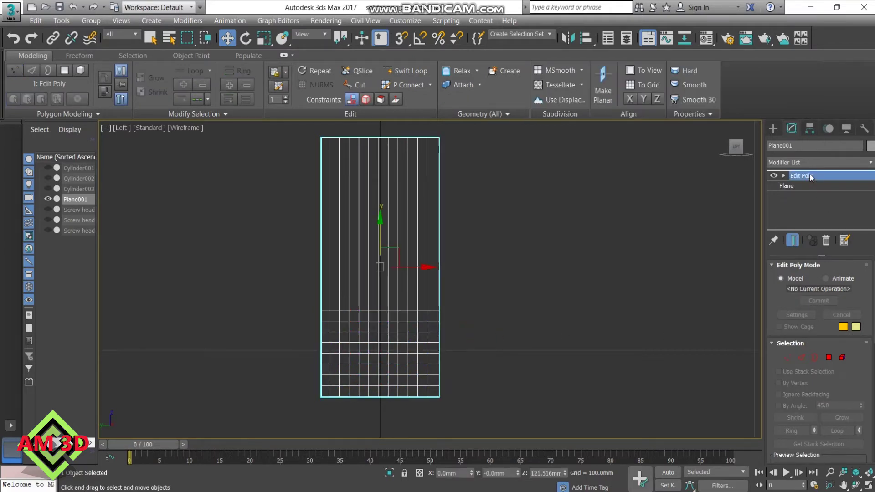
Insert a vertical edge loop near the plane's right edge so its last column matches the others.
{"action": "left_click", "coordinate": [398, 75]}
{"action": "scroll", "coordinate": [438, 336], "scroll_direction": "up", "scroll_amount": 5}
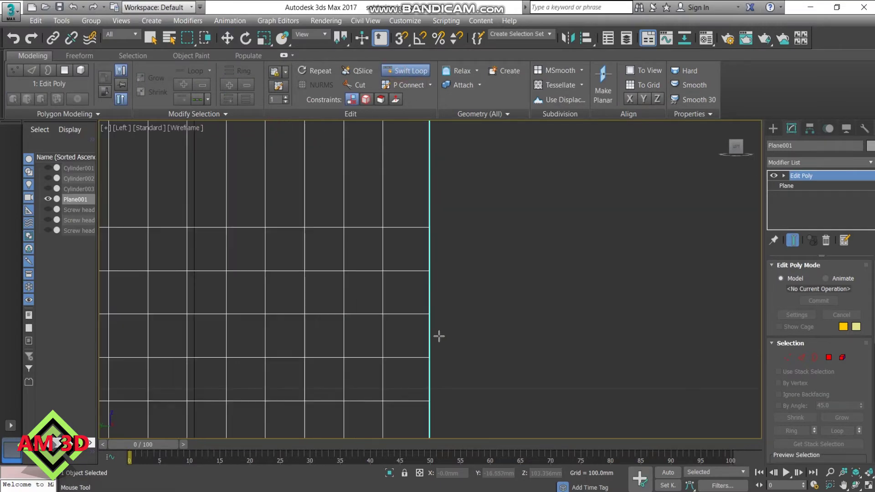
{"action": "left_click", "coordinate": [423, 227]}
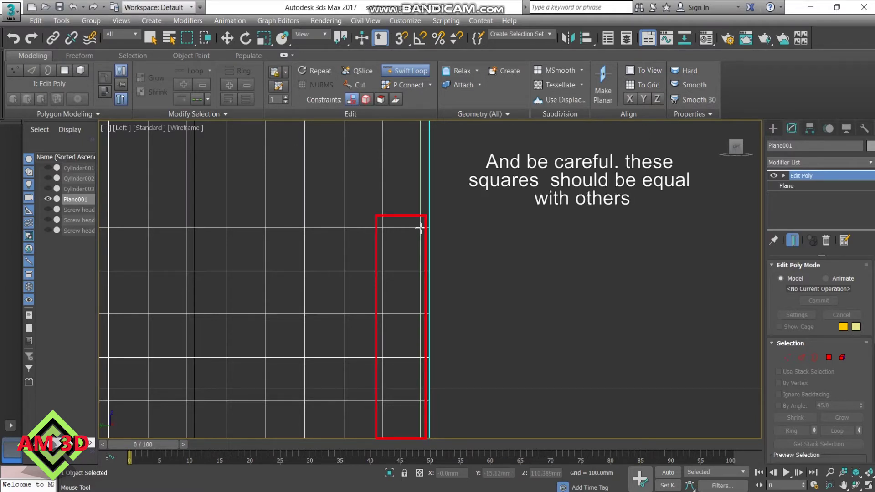
{"action": "left_click", "coordinate": [419, 228]}
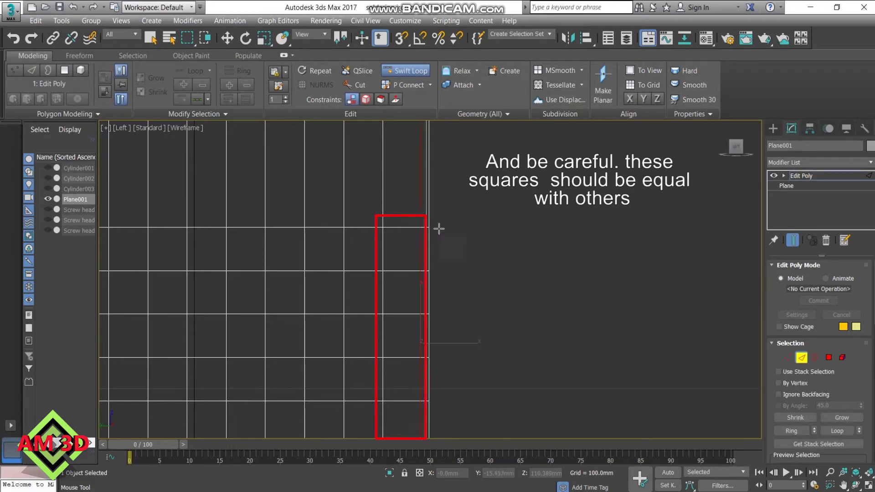
{"action": "right_click", "coordinate": [461, 239]}
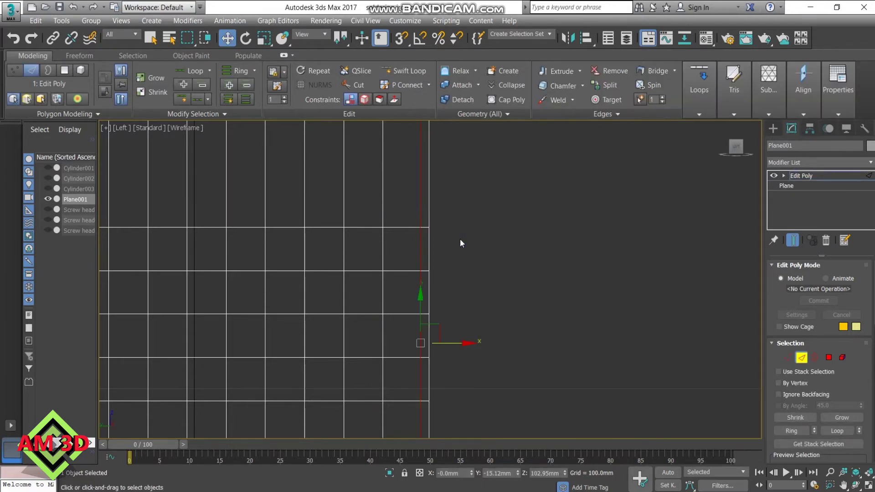
{"action": "scroll", "coordinate": [460, 239], "scroll_direction": "down", "scroll_amount": 4}
{"action": "left_click", "coordinate": [476, 248]}
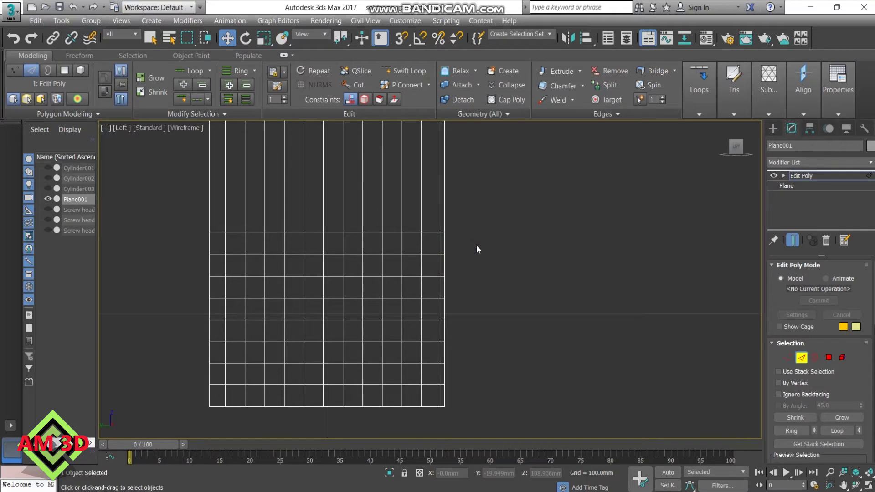
{"action": "scroll", "coordinate": [477, 249], "scroll_direction": "down", "scroll_amount": 3}
{"action": "middle_click_drag", "start_coordinate": [491, 245], "coordinate": [491, 294]}
{"action": "scroll", "coordinate": [491, 294], "scroll_direction": "up", "scroll_amount": 2}
{"action": "scroll", "coordinate": [491, 295], "scroll_direction": "up", "scroll_amount": 2}
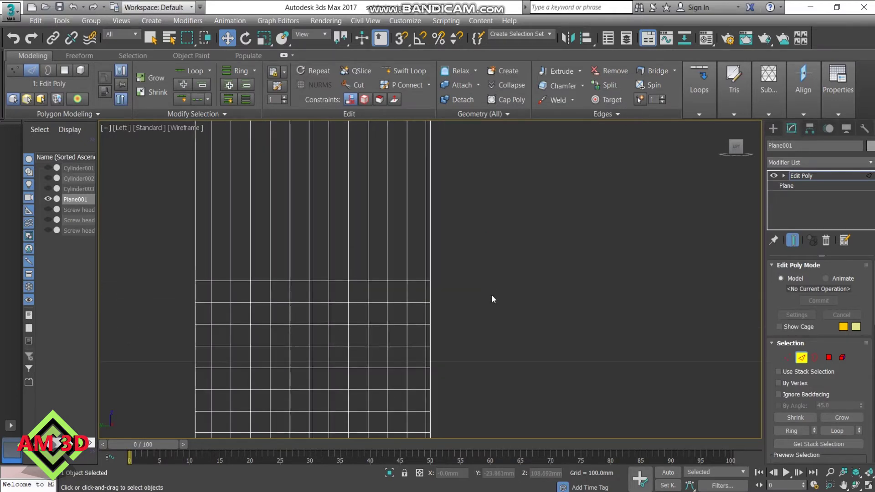
{"action": "middle_click_drag", "start_coordinate": [498, 290], "coordinate": [557, 258]}
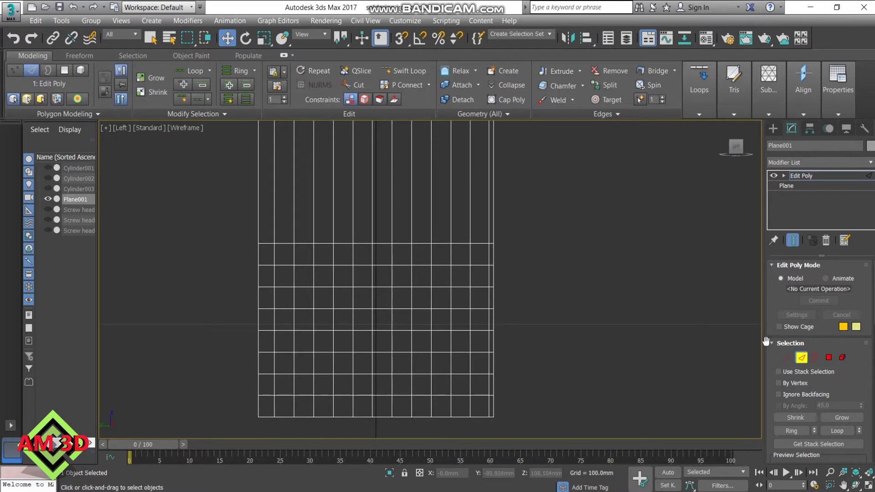
{"action": "left_click", "coordinate": [829, 357]}
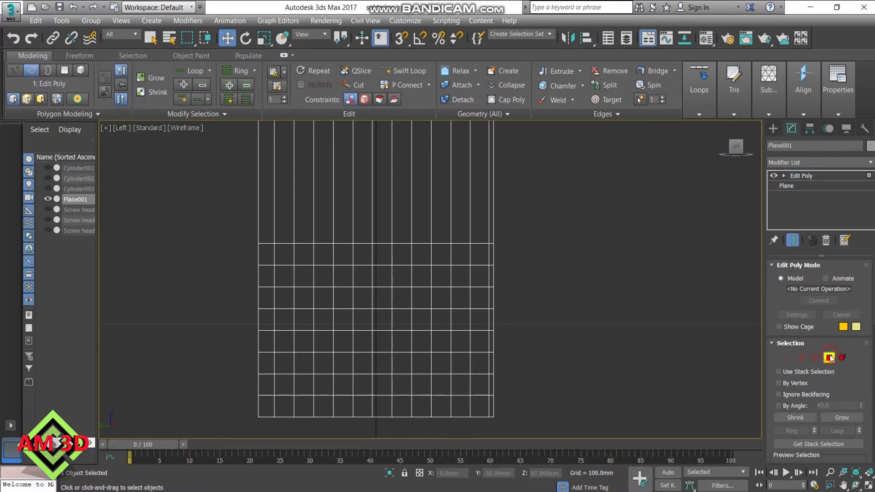
Select alternating squares in the three right-hand columns of Plane001's lower grid.
{"action": "left_click", "coordinate": [437, 259]}
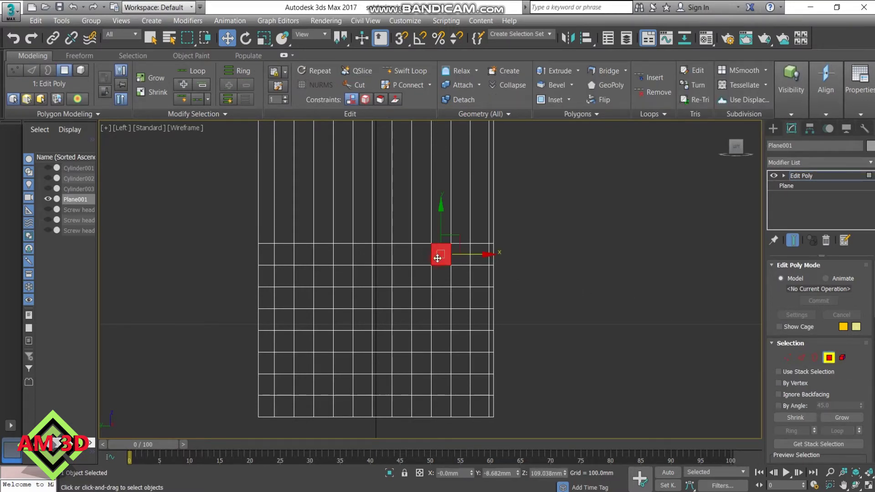
{"action": "key", "text": "q"}
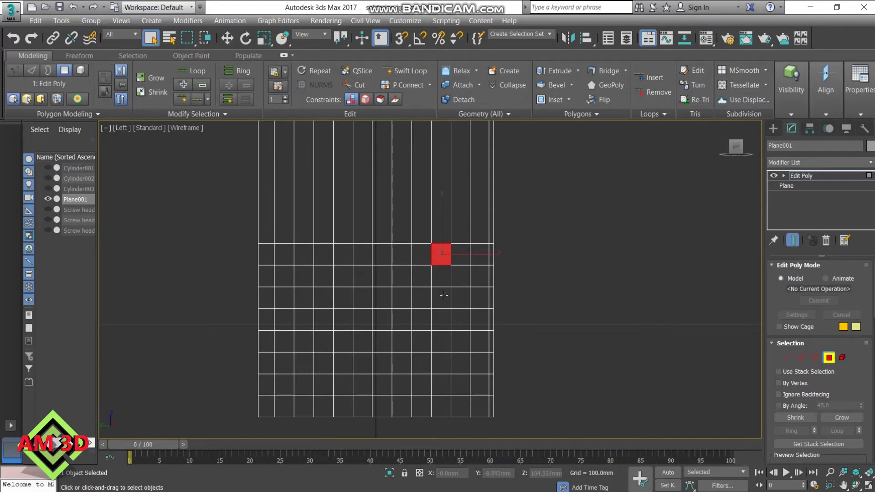
{"action": "left_click", "coordinate": [444, 297], "text": "ctrl"}
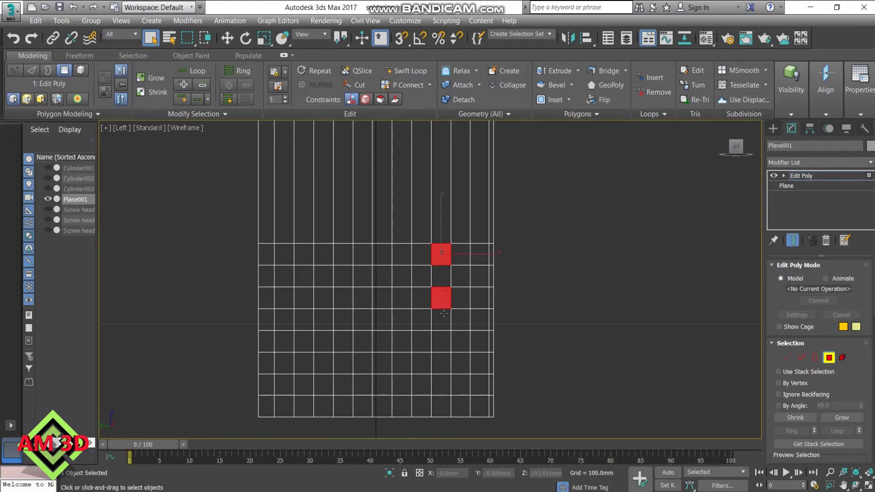
{"action": "left_click", "coordinate": [444, 340], "text": "ctrl"}
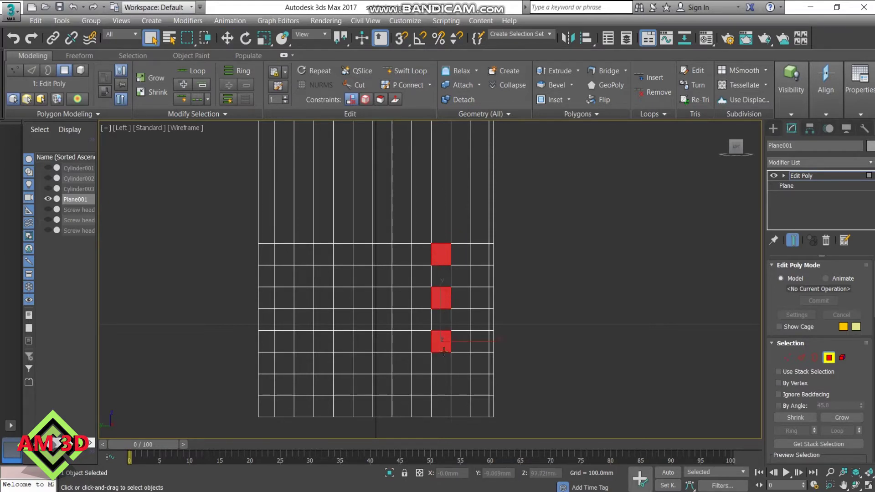
{"action": "left_click", "coordinate": [442, 385], "text": "ctrl"}
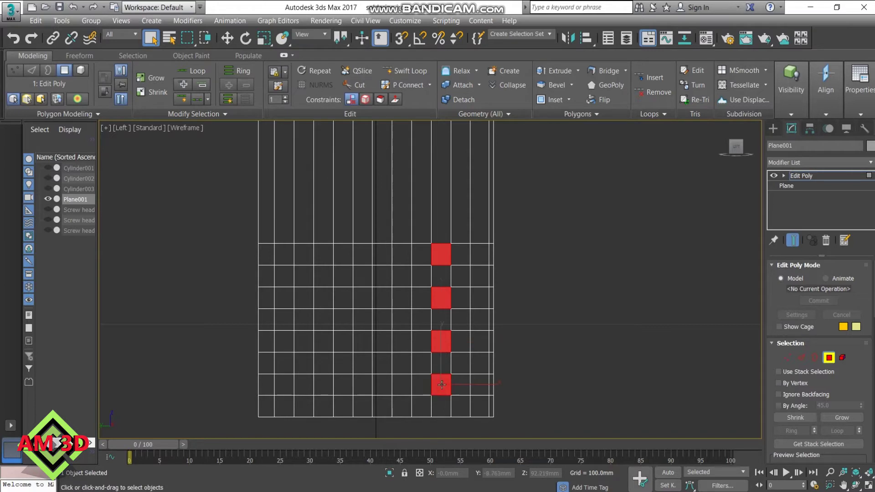
{"action": "left_click", "coordinate": [483, 282], "text": "ctrl"}
{"action": "left_click", "coordinate": [479, 319], "text": "ctrl"}
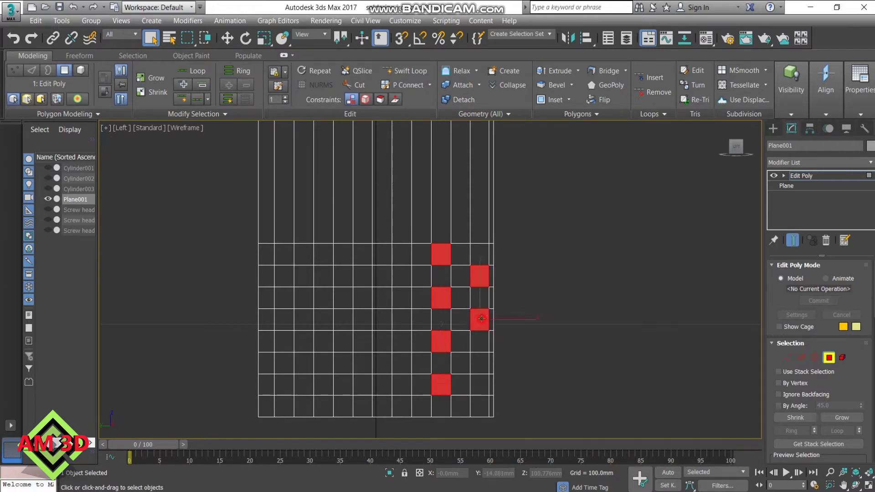
{"action": "left_click", "coordinate": [479, 361], "text": "ctrl"}
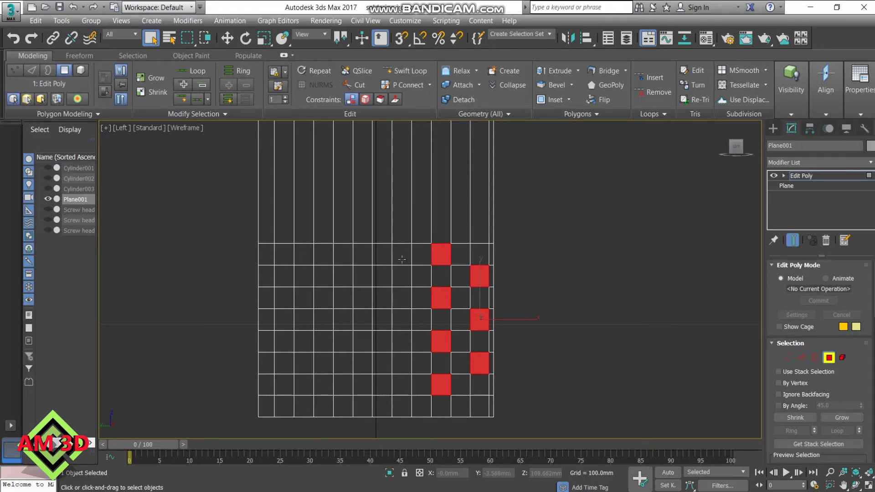
{"action": "left_click", "coordinate": [402, 275], "text": "ctrl"}
{"action": "left_click", "coordinate": [402, 319], "text": "ctrl"}
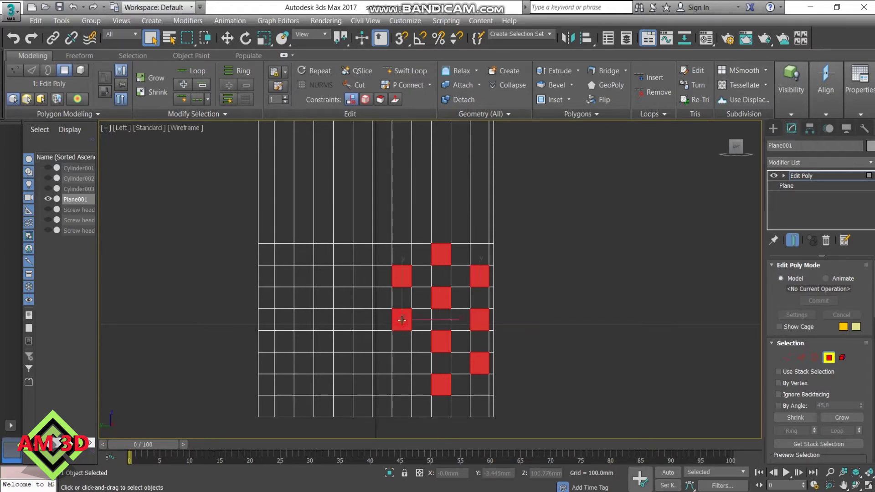
{"action": "left_click", "coordinate": [399, 356], "text": "ctrl"}
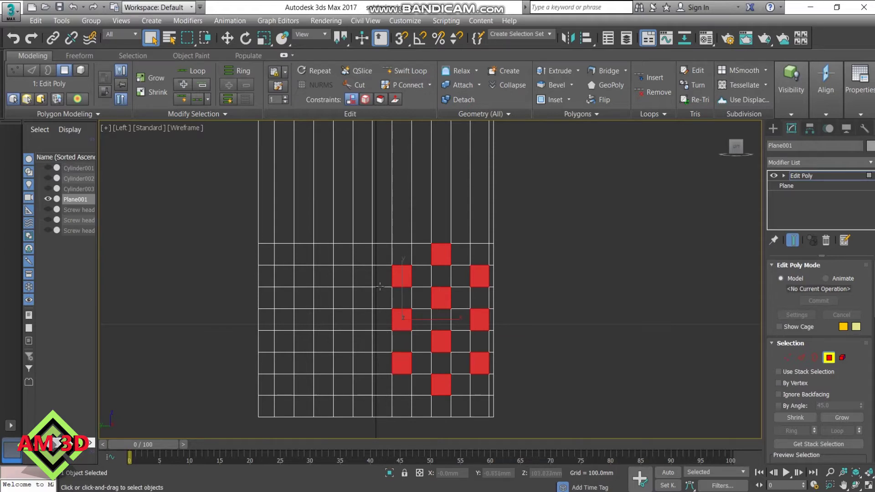
Add alternating squares in the three left columns, then clear the selection and restore four views.
{"action": "left_click", "coordinate": [358, 255], "text": "ctrl"}
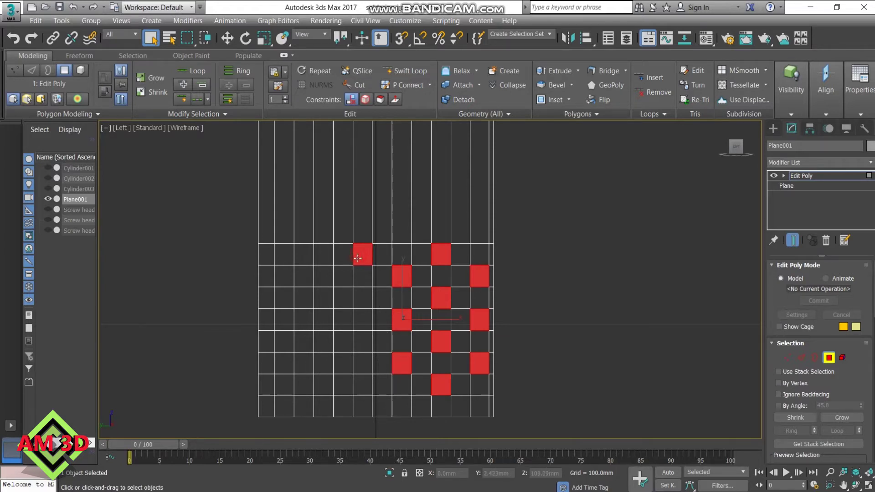
{"action": "left_click", "coordinate": [362, 346], "text": "ctrl"}
{"action": "left_click", "coordinate": [363, 378], "text": "ctrl"}
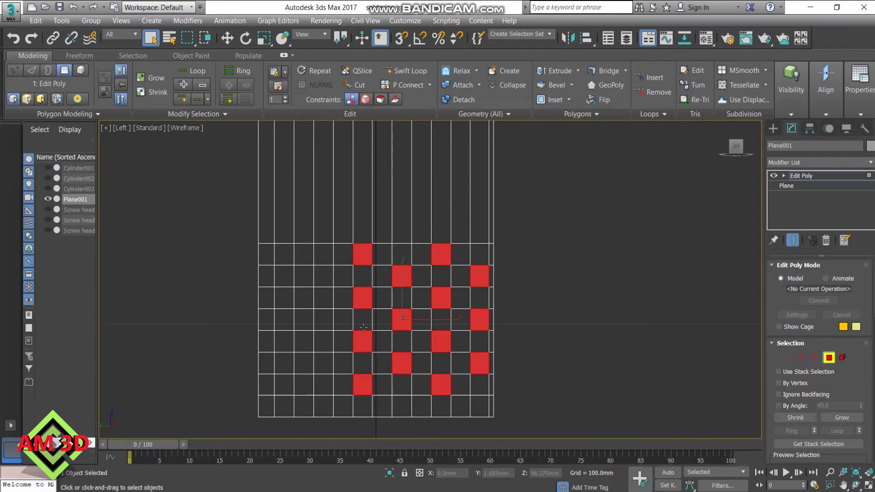
{"action": "left_click", "coordinate": [322, 275], "text": "ctrl"}
{"action": "left_click", "coordinate": [326, 324], "text": "ctrl"}
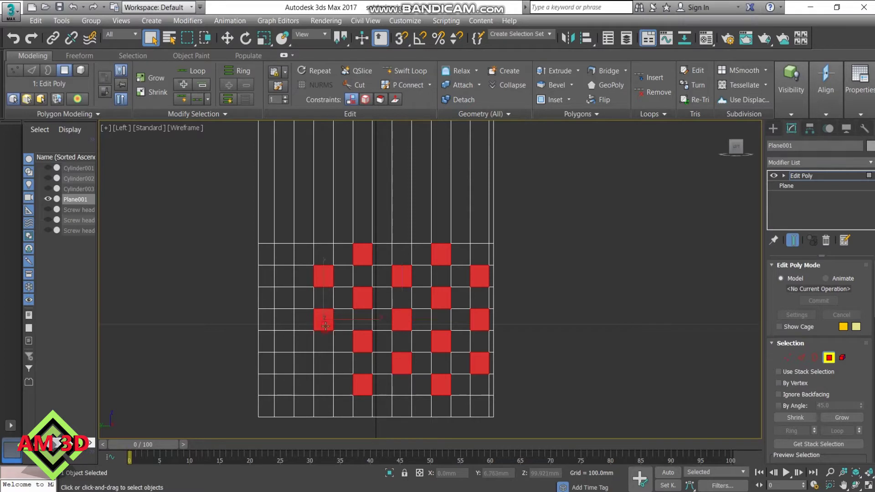
{"action": "left_click", "coordinate": [327, 361], "text": "ctrl"}
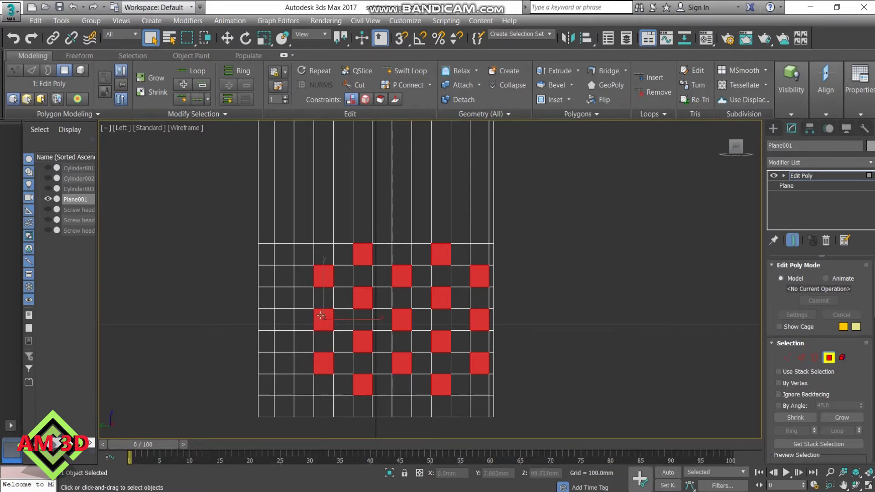
{"action": "left_click", "coordinate": [286, 252], "text": "ctrl"}
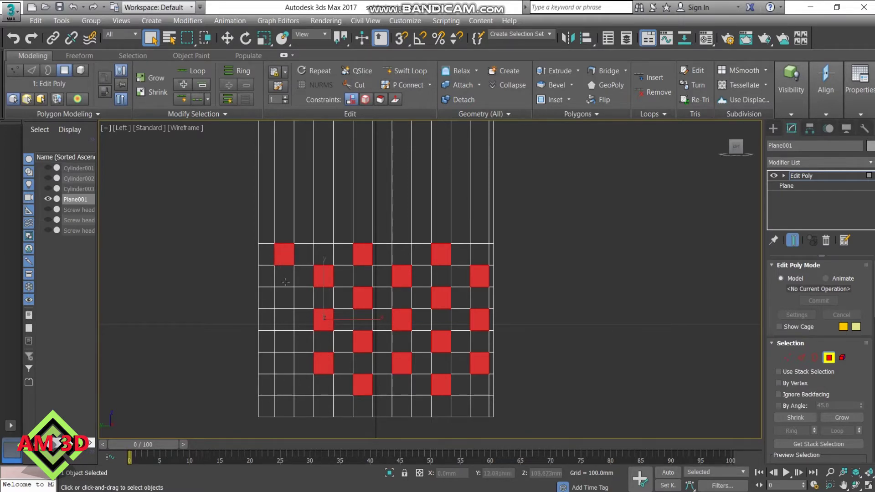
{"action": "left_click", "coordinate": [287, 300], "text": "ctrl"}
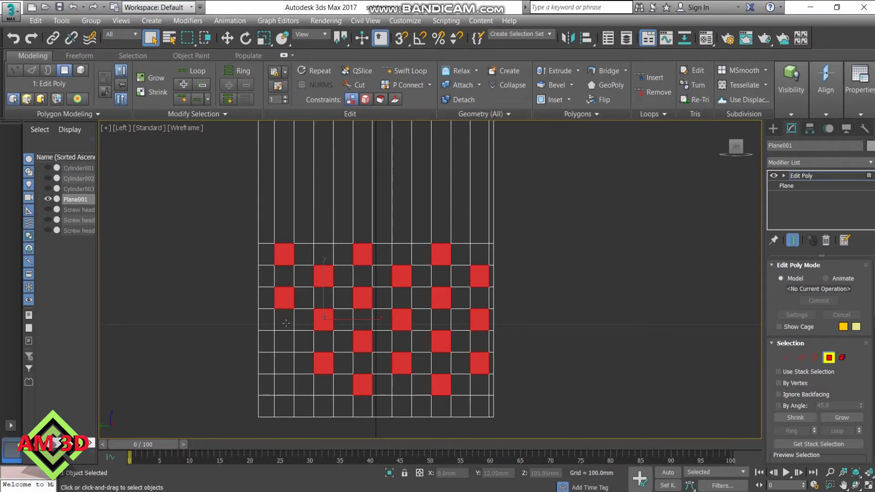
{"action": "left_click", "coordinate": [287, 337], "text": "ctrl"}
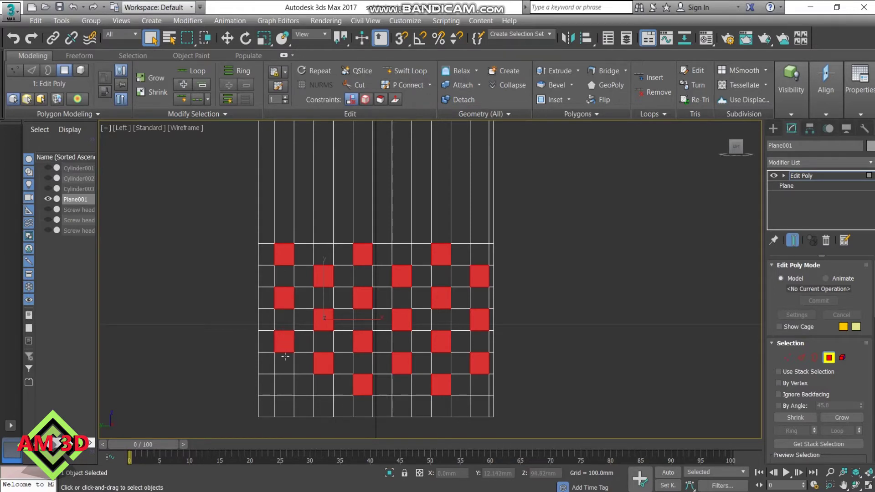
{"action": "left_click", "coordinate": [285, 381], "text": "ctrl"}
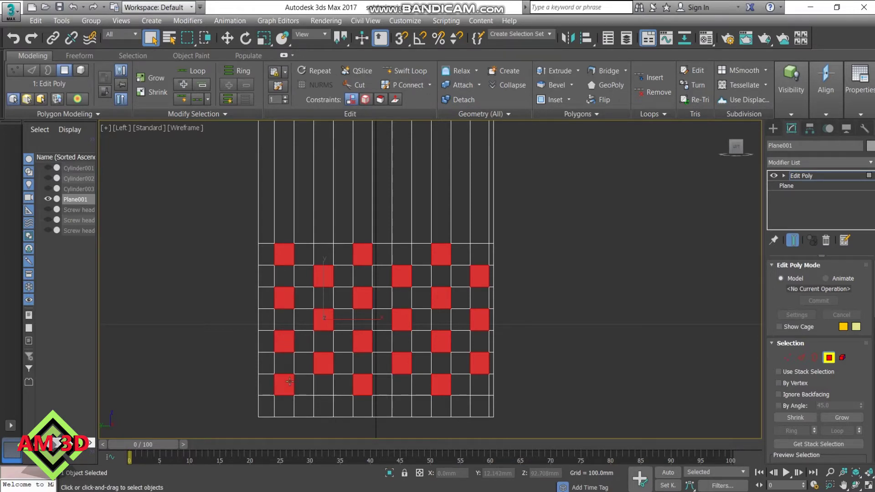
{"action": "left_click", "coordinate": [567, 281]}
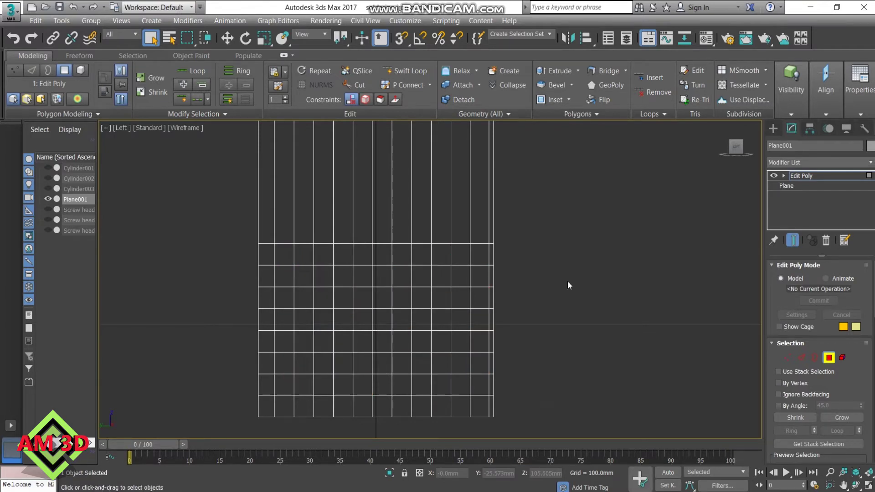
{"action": "key", "text": "alt+w"}
Maximize the Perspective view, orbit and zoom to face Plane001, and browse the Modifier List.
{"action": "left_click", "coordinate": [633, 342]}
{"action": "key", "text": "alt+w"}
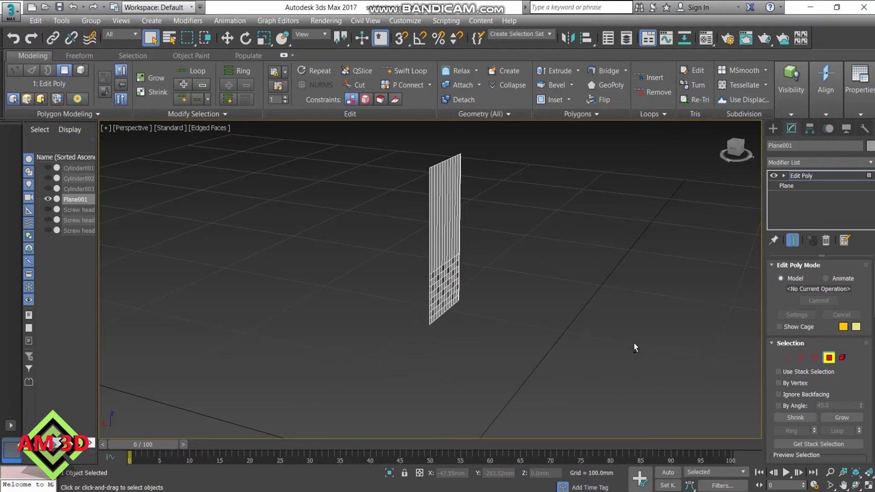
{"action": "mouse_move", "coordinate": [568, 292]}
{"action": "middle_mouse_down", "text": "alt"}
{"action": "mouse_move", "coordinate": [523, 310]}
{"action": "mouse_move", "coordinate": [502, 293]}
{"action": "middle_mouse_up", "text": "alt"}
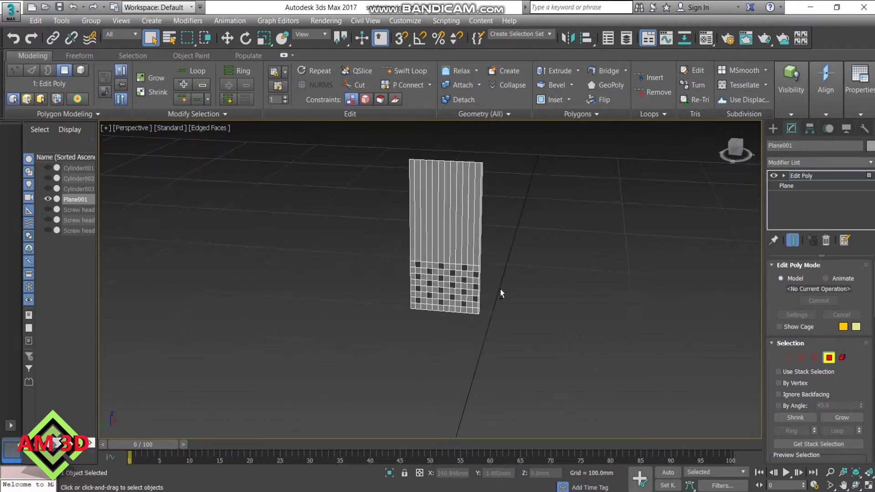
{"action": "scroll", "coordinate": [487, 277], "scroll_direction": "up", "scroll_amount": 2}
{"action": "scroll", "coordinate": [487, 277], "scroll_direction": "up", "scroll_amount": 2}
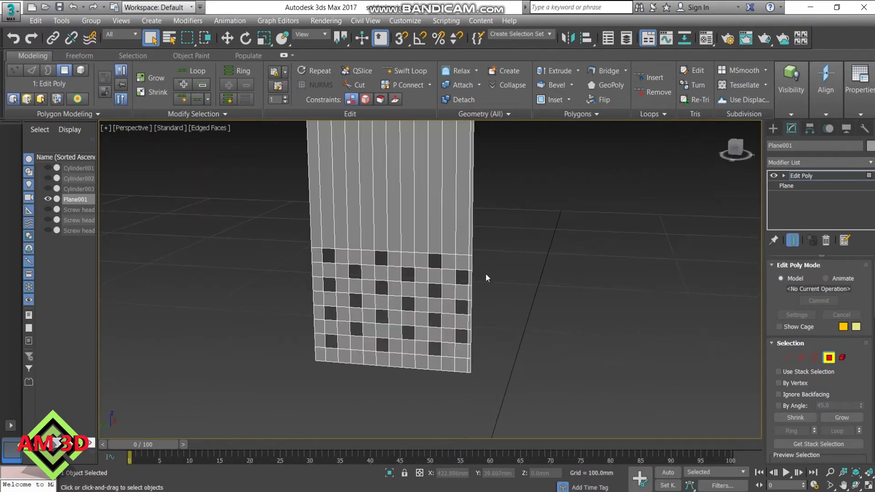
{"action": "scroll", "coordinate": [486, 278], "scroll_direction": "up", "scroll_amount": 2}
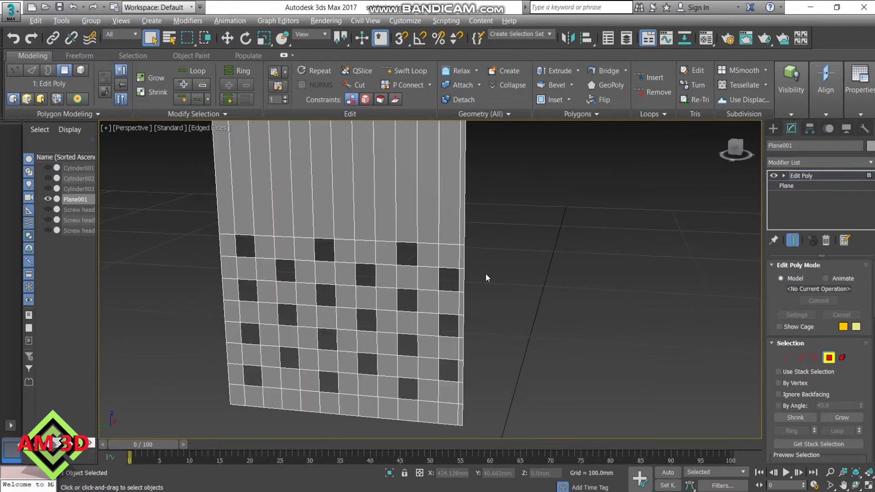
{"action": "middle_click_drag", "start_coordinate": [485, 272], "coordinate": [556, 303], "text": "alt"}
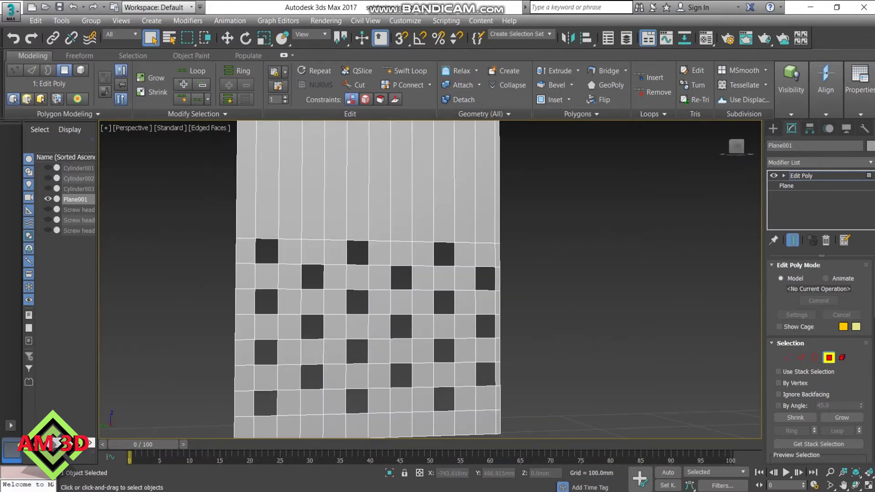
{"action": "left_click", "coordinate": [871, 163]}
{"action": "left_click_drag", "start_coordinate": [873, 191], "coordinate": [872, 357]}
Apply TurboSmooth to Plane001, switch it off, and return to the Edit Poly level.
{"action": "scroll", "coordinate": [816, 342], "scroll_direction": "down", "scroll_amount": 6}
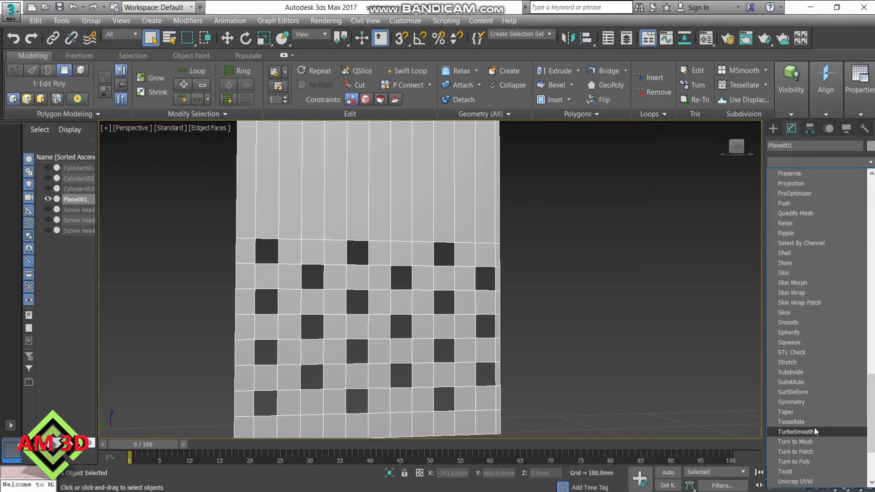
{"action": "left_click", "coordinate": [814, 431]}
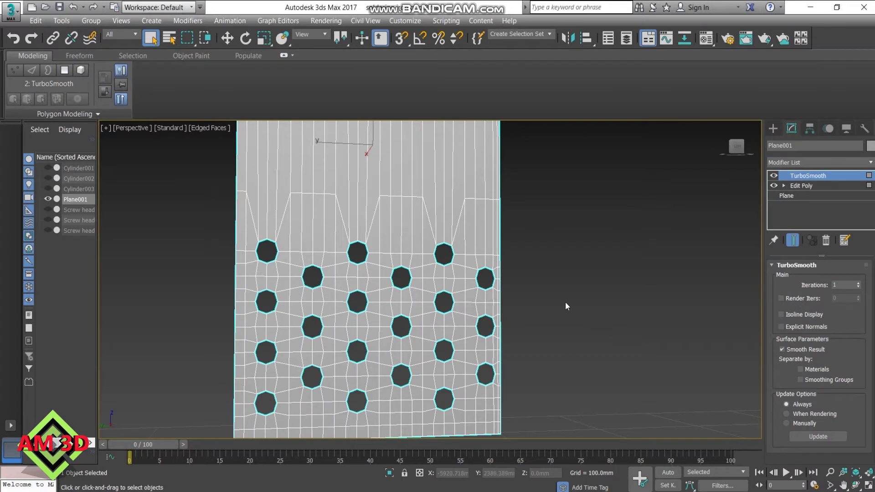
{"action": "left_click", "coordinate": [774, 175]}
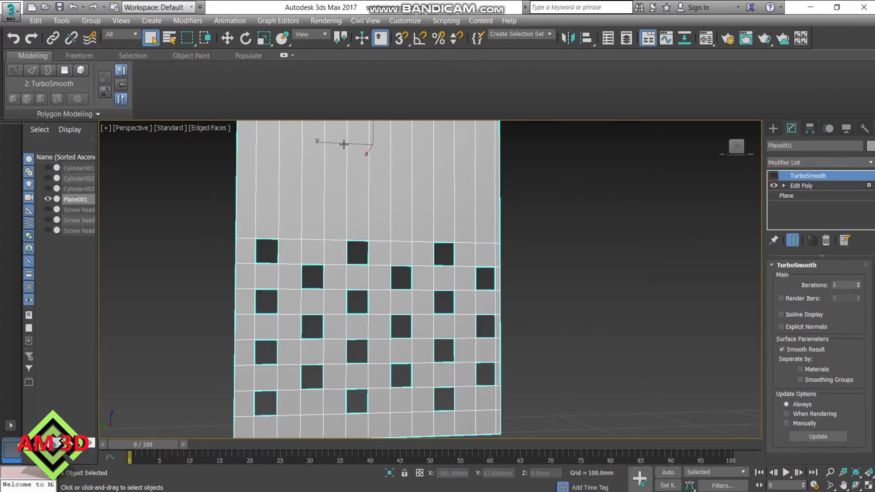
{"action": "left_click", "coordinate": [815, 186]}
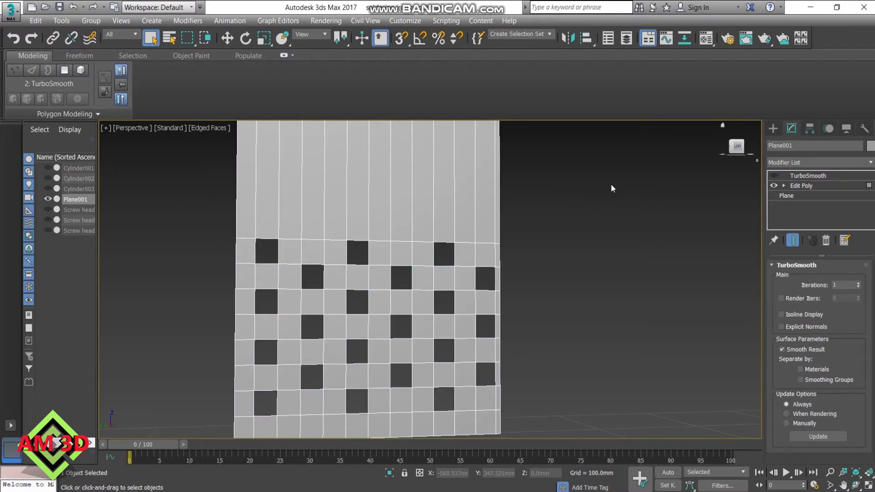
Insert a Swift Loop edge loop just above the rows of holes.
{"action": "left_click", "coordinate": [410, 70]}
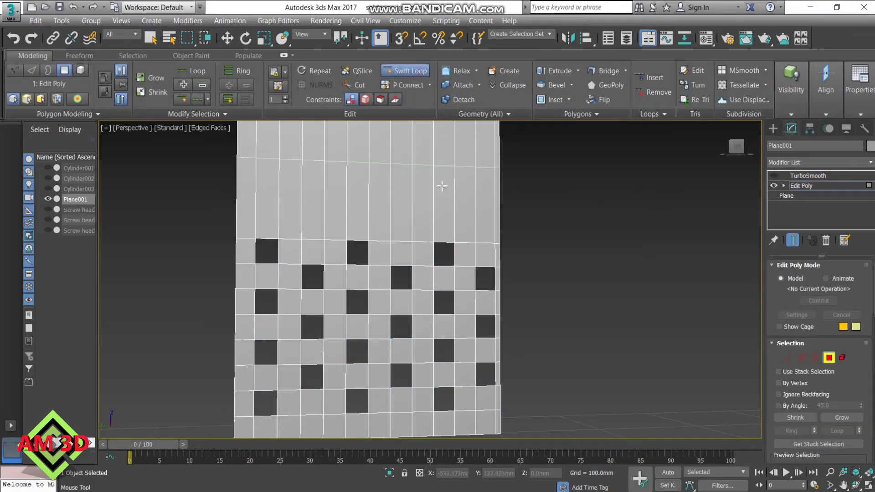
{"action": "left_click", "coordinate": [478, 238]}
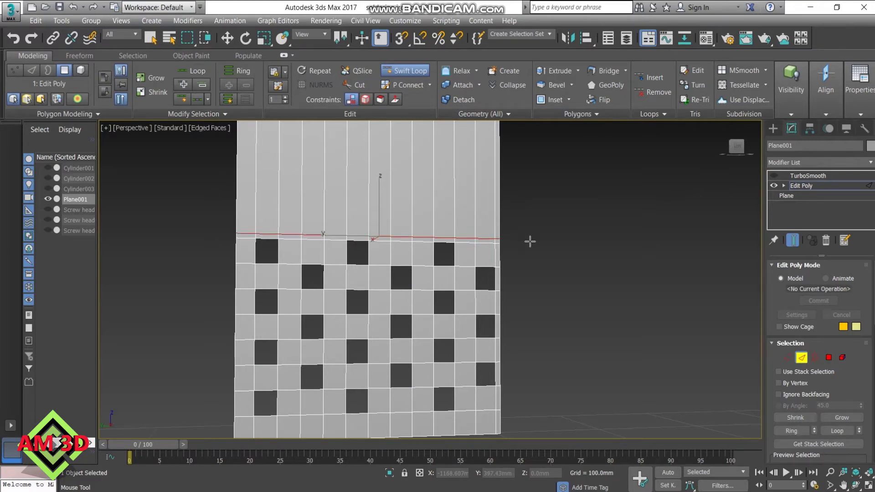
{"action": "key", "text": "w"}
Re-enable TurboSmooth at 2 iterations and return to the four-viewport layout.
{"action": "left_click", "coordinate": [778, 176]}
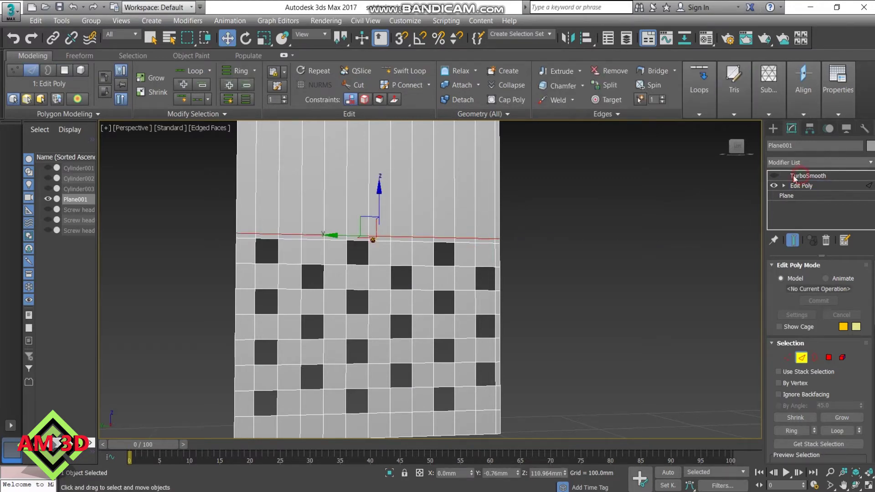
{"action": "left_click", "coordinate": [775, 176]}
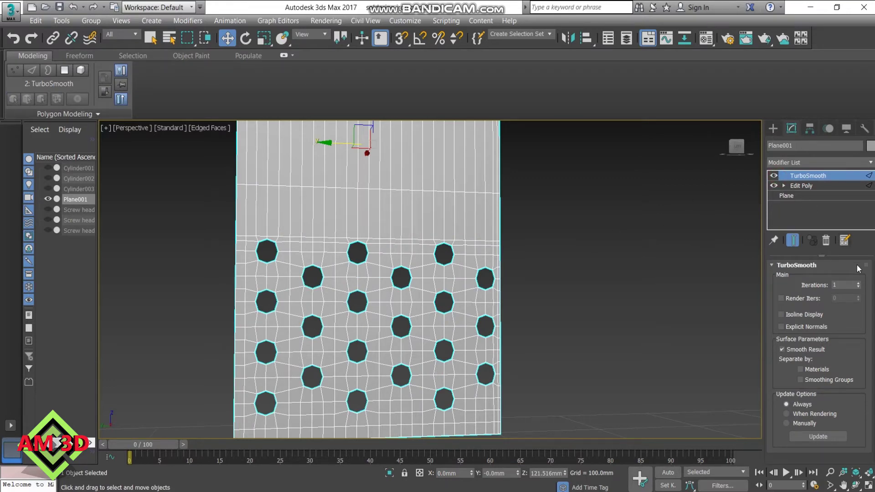
{"action": "left_click", "coordinate": [858, 283]}
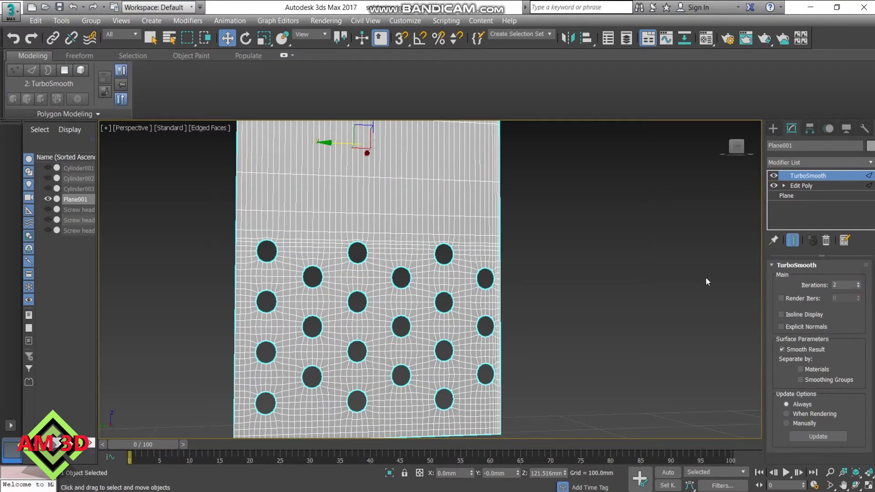
{"action": "key", "text": "alt+w"}
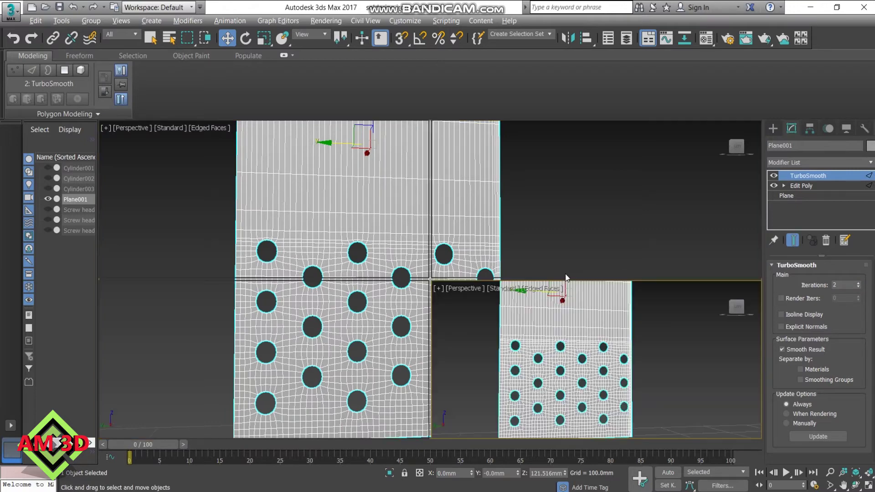
{"action": "middle_click_drag", "start_coordinate": [293, 199], "coordinate": [315, 223]}
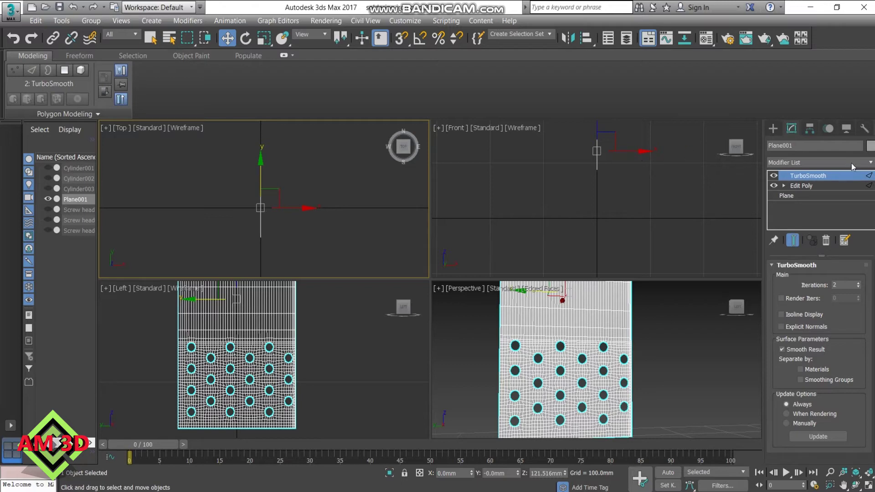
{"action": "left_click", "coordinate": [871, 163]}
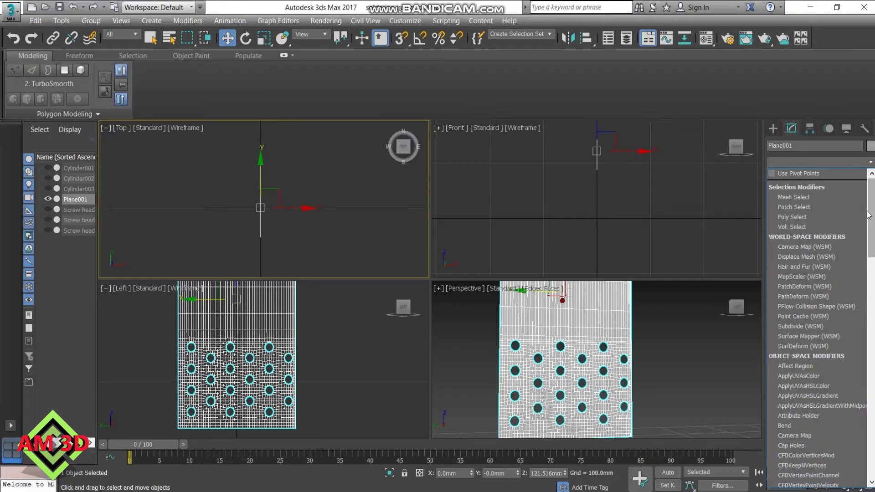
Add a Bend modifier of 360° around the X axis and view the tube maximized.
{"action": "left_click", "coordinate": [800, 424]}
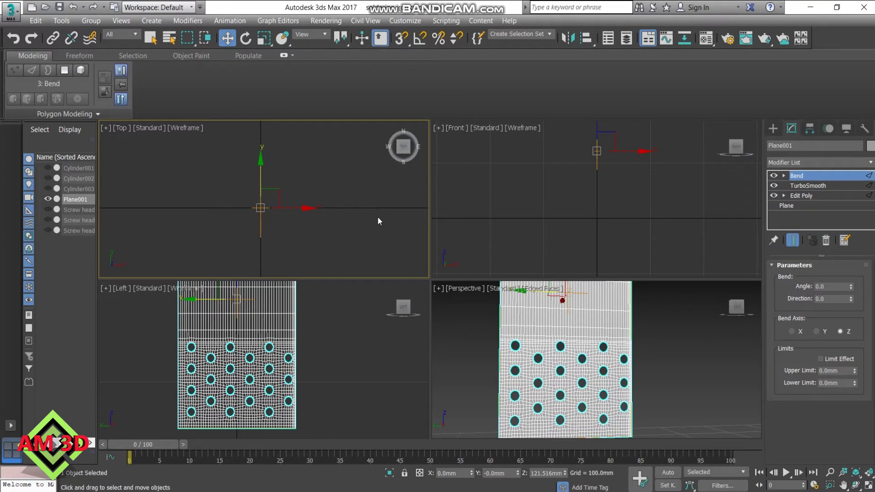
{"action": "left_click", "coordinate": [674, 288]}
{"action": "left_click", "coordinate": [792, 332]}
{"action": "left_click_drag", "start_coordinate": [839, 286], "coordinate": [804, 284]}
{"action": "type", "text": "3"}
{"action": "type", "text": "60"}
{"action": "key", "text": "Return"}
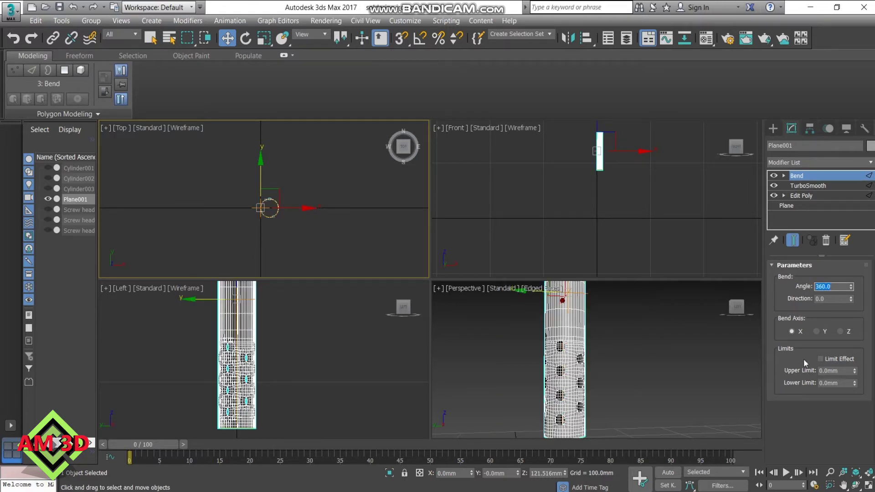
{"action": "key", "text": "alt+w"}
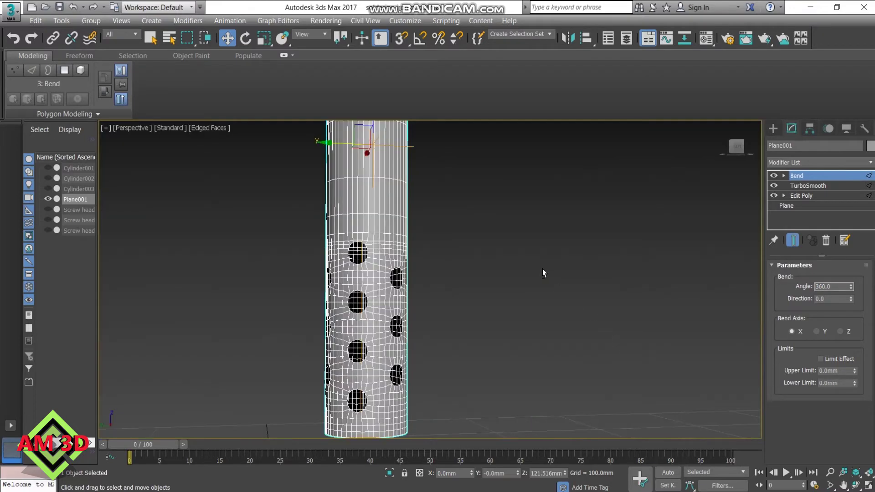
{"action": "scroll", "coordinate": [534, 293], "scroll_direction": "down", "scroll_amount": 2}
{"action": "scroll", "coordinate": [534, 297], "scroll_direction": "down", "scroll_amount": 1}
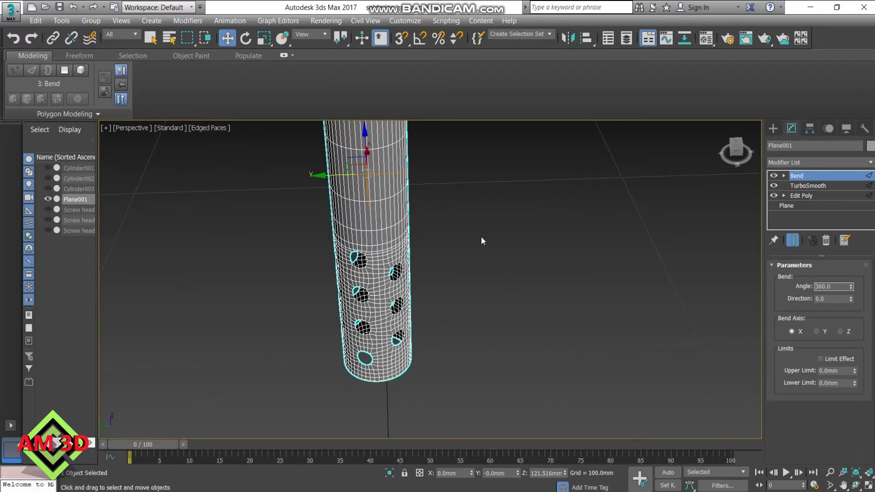
{"action": "scroll", "coordinate": [482, 241], "scroll_direction": "down", "scroll_amount": 3}
{"action": "scroll", "coordinate": [482, 241], "scroll_direction": "down", "scroll_amount": 1}
{"action": "middle_click_drag", "start_coordinate": [486, 223], "coordinate": [481, 271], "text": "alt"}
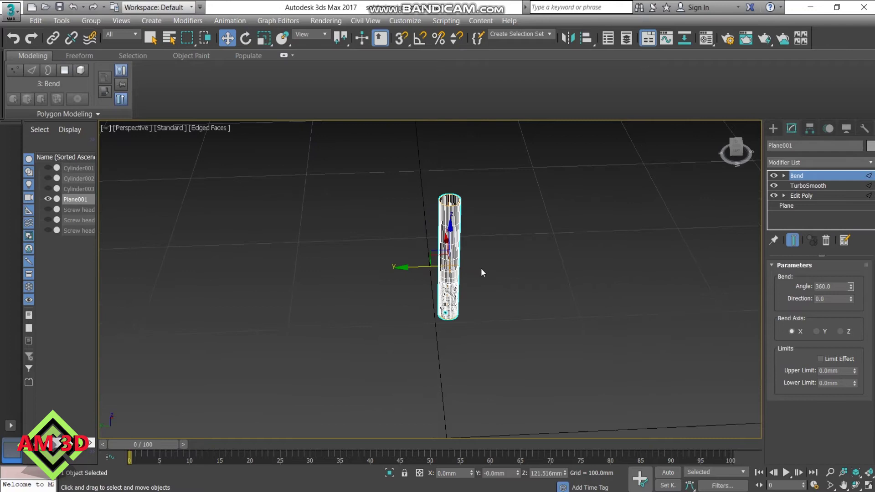
Deselect, orbit so the holes face the view, and turn off Edged Faces.
{"action": "middle_click_drag", "start_coordinate": [491, 250], "coordinate": [474, 243], "text": "alt"}
{"action": "scroll", "coordinate": [469, 242], "scroll_direction": "up", "scroll_amount": 4}
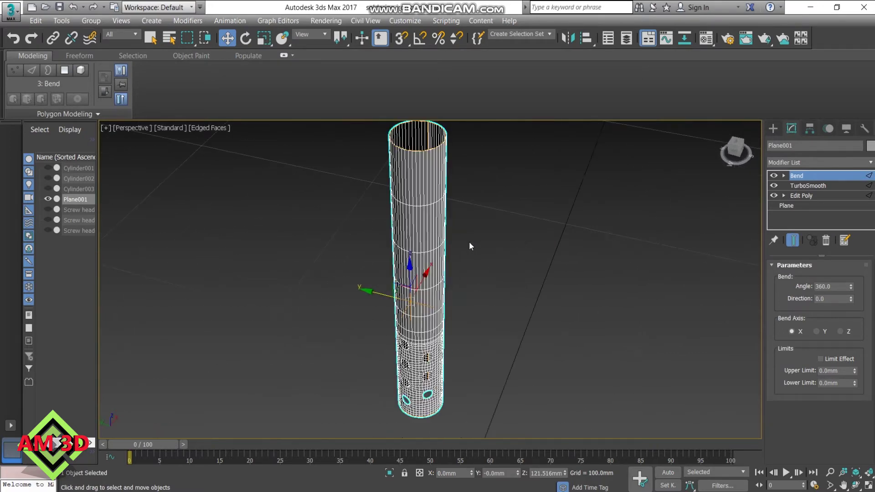
{"action": "left_click", "coordinate": [471, 250]}
{"action": "middle_click_drag", "start_coordinate": [471, 250], "coordinate": [532, 196], "text": "alt"}
{"action": "mouse_move", "coordinate": [528, 277]}
{"action": "middle_mouse_down", "text": "alt"}
{"action": "mouse_move", "coordinate": [518, 234]}
{"action": "mouse_move", "coordinate": [512, 289]}
{"action": "middle_mouse_up", "text": "alt"}
{"action": "scroll", "coordinate": [492, 349], "scroll_direction": "up", "scroll_amount": 5}
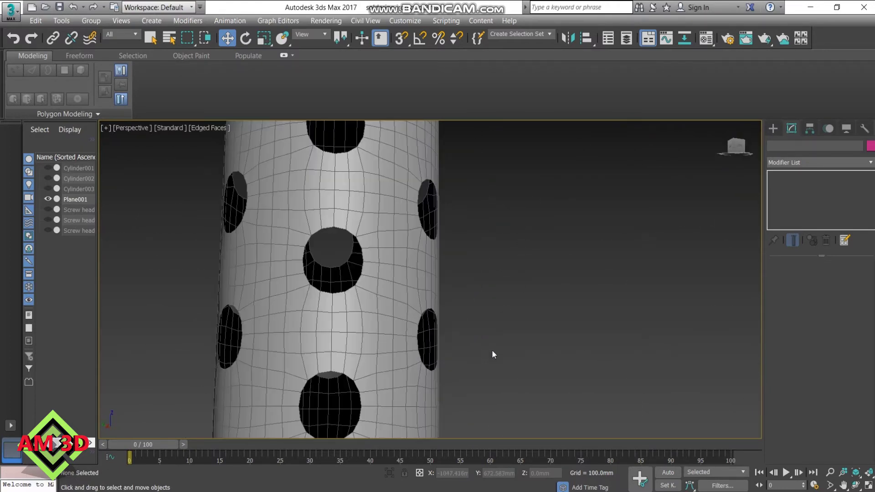
{"action": "middle_click_drag", "start_coordinate": [492, 337], "coordinate": [501, 338], "text": "alt"}
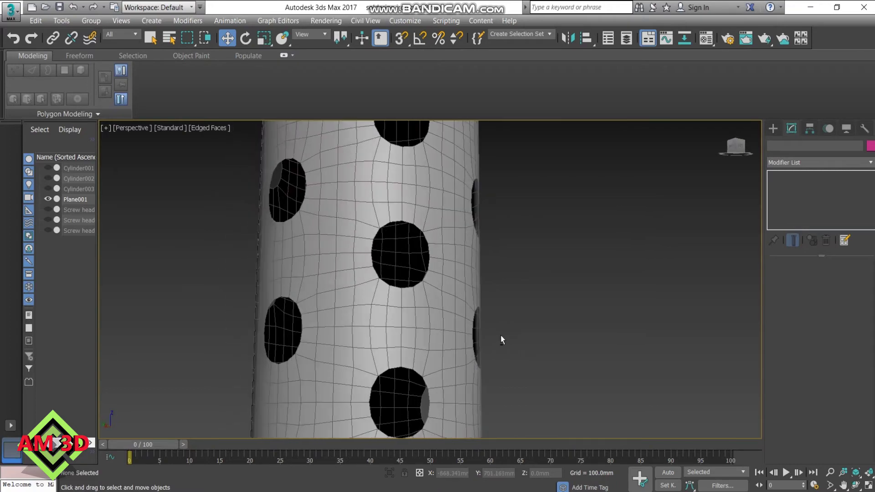
{"action": "key", "text": "F4"}
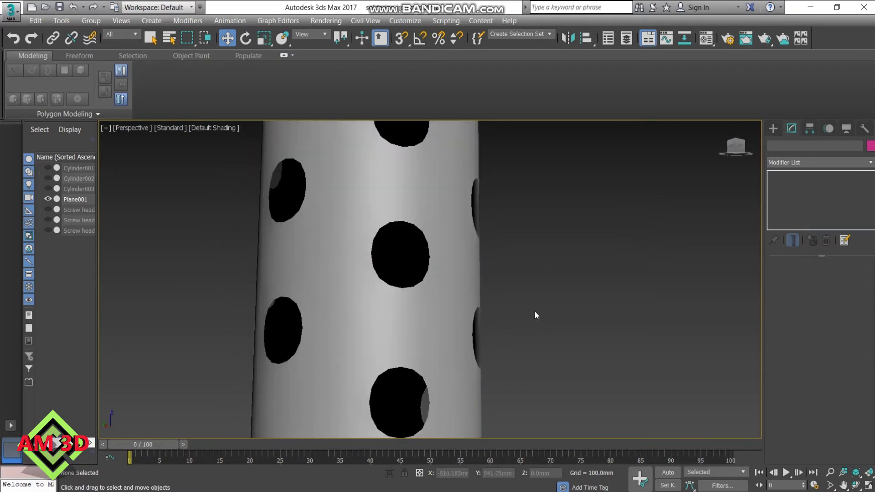
Zoom out and pan to centre the plain shaded tube with the ground grid.
{"action": "middle_click_drag", "start_coordinate": [535, 313], "coordinate": [539, 323], "text": "alt"}
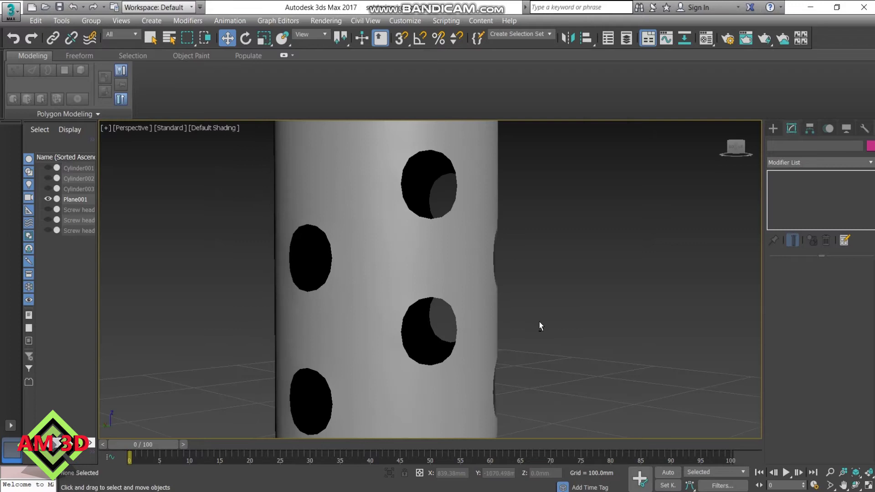
{"action": "scroll", "coordinate": [540, 322], "scroll_direction": "down", "scroll_amount": 3}
{"action": "scroll", "coordinate": [540, 322], "scroll_direction": "down", "scroll_amount": 3}
{"action": "scroll", "coordinate": [540, 322], "scroll_direction": "down", "scroll_amount": 2}
{"action": "scroll", "coordinate": [540, 322], "scroll_direction": "down", "scroll_amount": 1}
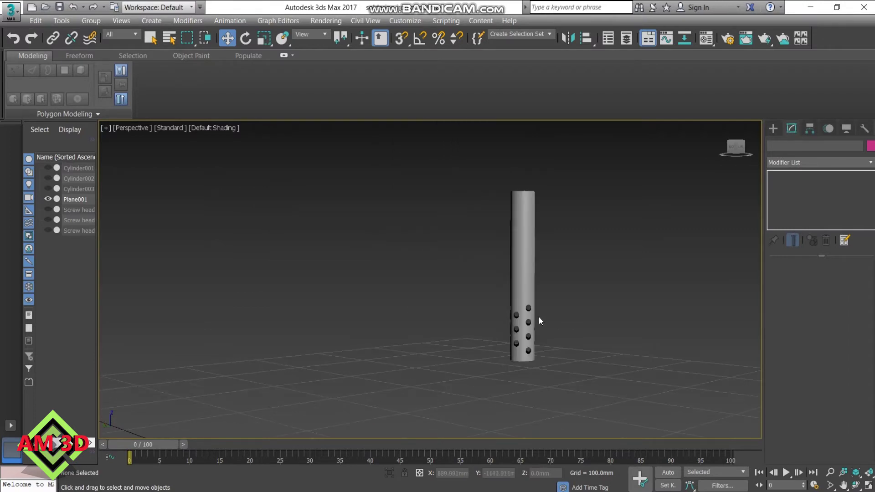
{"action": "middle_click_drag", "start_coordinate": [540, 322], "coordinate": [495, 321]}
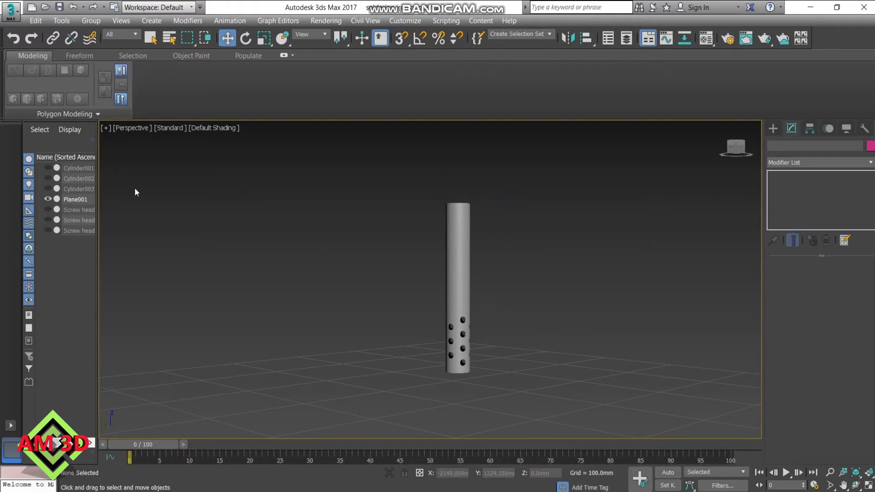
Unhide Cylinder003, select Plane001 and maximize the Top view with Y-axis constraint.
{"action": "left_click", "coordinate": [48, 189]}
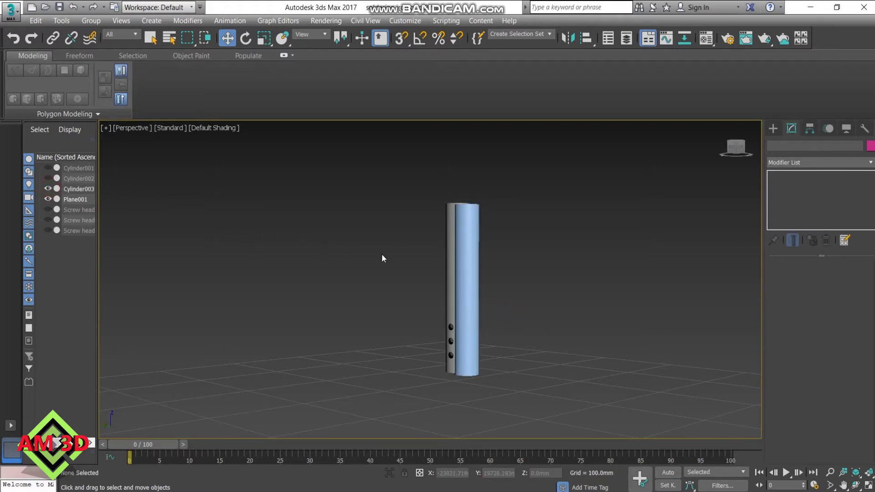
{"action": "key", "text": "alt+w"}
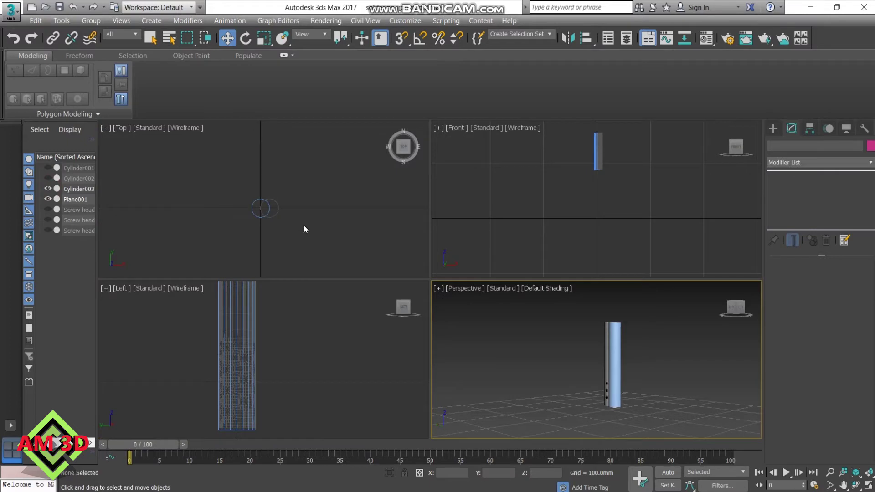
{"action": "left_click", "coordinate": [272, 209]}
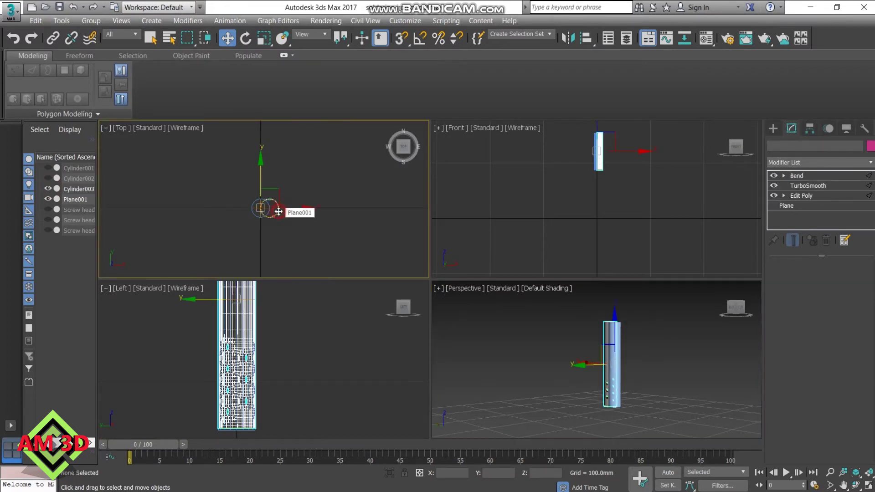
{"action": "key", "text": "F6"}
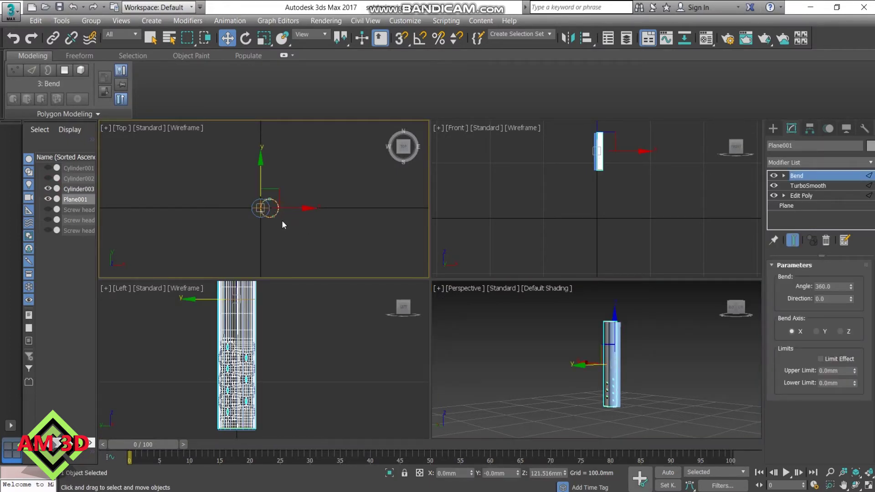
{"action": "scroll", "coordinate": [262, 209], "scroll_direction": "up", "scroll_amount": 3}
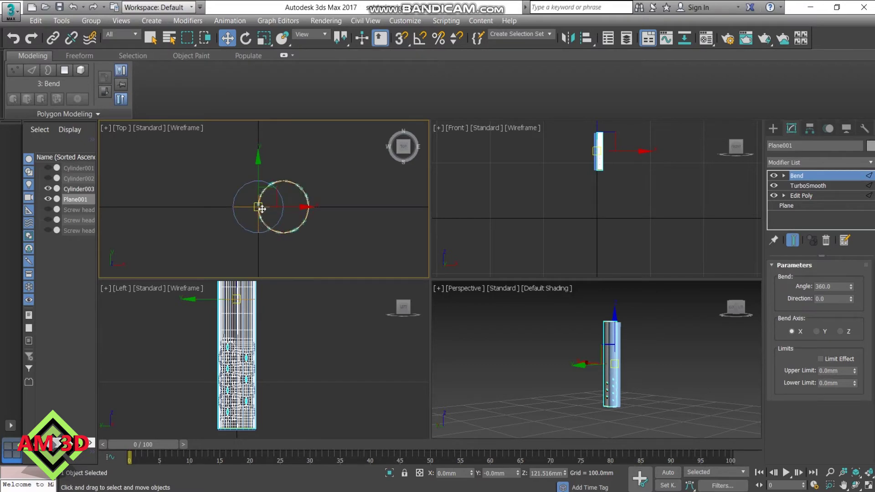
{"action": "key", "text": "alt+w"}
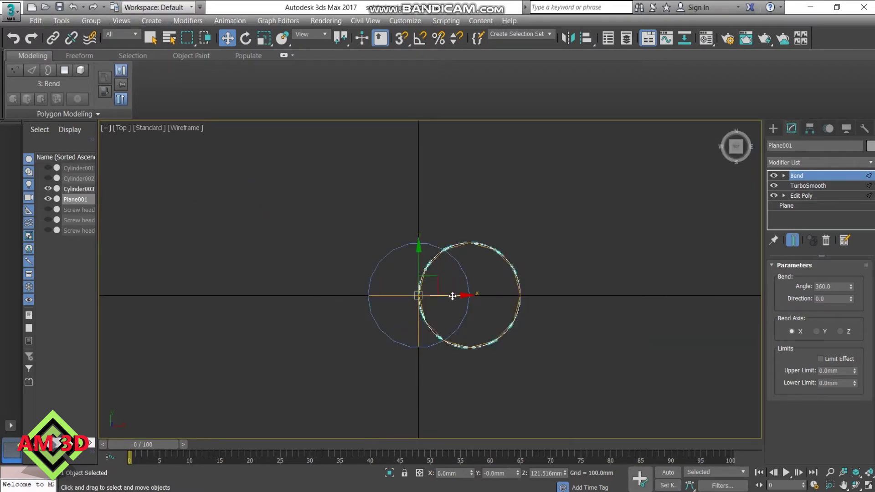
Add an Edit Poly above the Bend and move the tube to line up with Cylinder003.
{"action": "left_click", "coordinate": [75, 115]}
{"action": "left_click", "coordinate": [66, 158]}
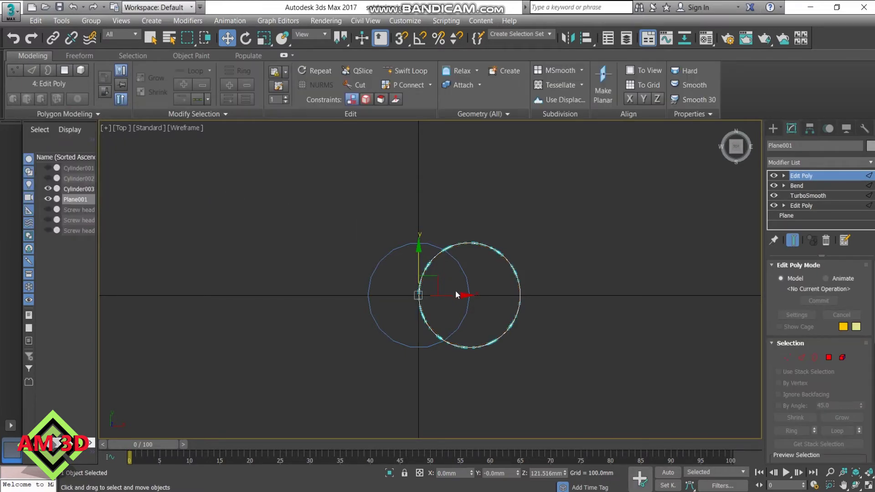
{"action": "left_click_drag", "start_coordinate": [455, 294], "coordinate": [407, 292]}
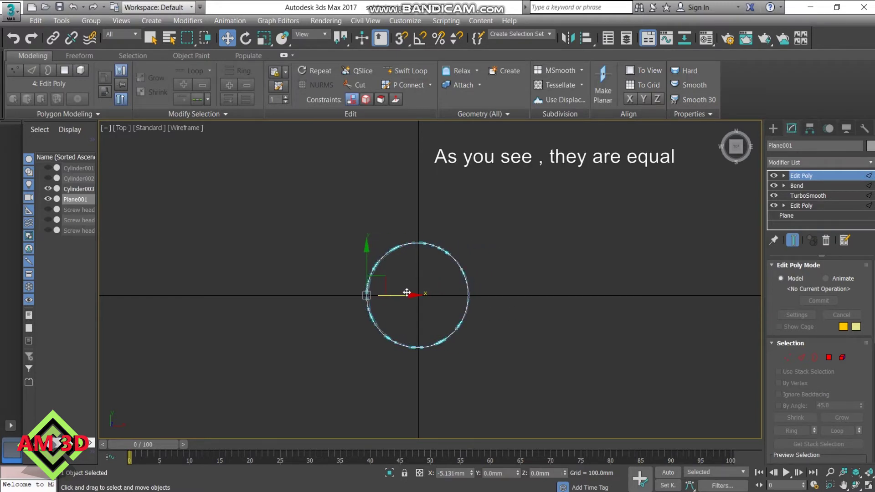
{"action": "scroll", "coordinate": [419, 309], "scroll_direction": "up", "scroll_amount": 3}
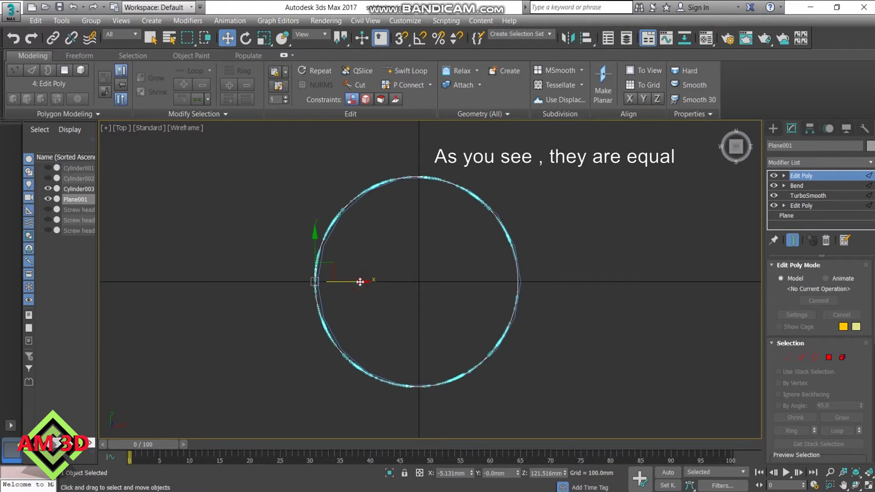
{"action": "left_click_drag", "start_coordinate": [360, 283], "coordinate": [362, 282]}
Maximize the Perspective view and hide Cylinder003 to reveal the tube's holes.
{"action": "key", "text": "alt+w"}
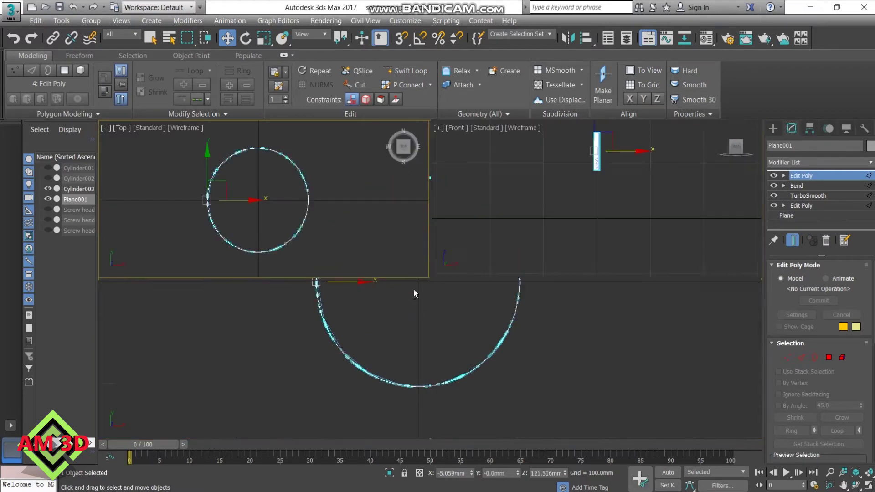
{"action": "key", "text": "alt+w"}
{"action": "mouse_move", "coordinate": [528, 280]}
{"action": "middle_mouse_down", "text": "alt"}
{"action": "mouse_move", "coordinate": [520, 313]}
{"action": "mouse_move", "coordinate": [523, 293]}
{"action": "middle_mouse_up", "text": "alt"}
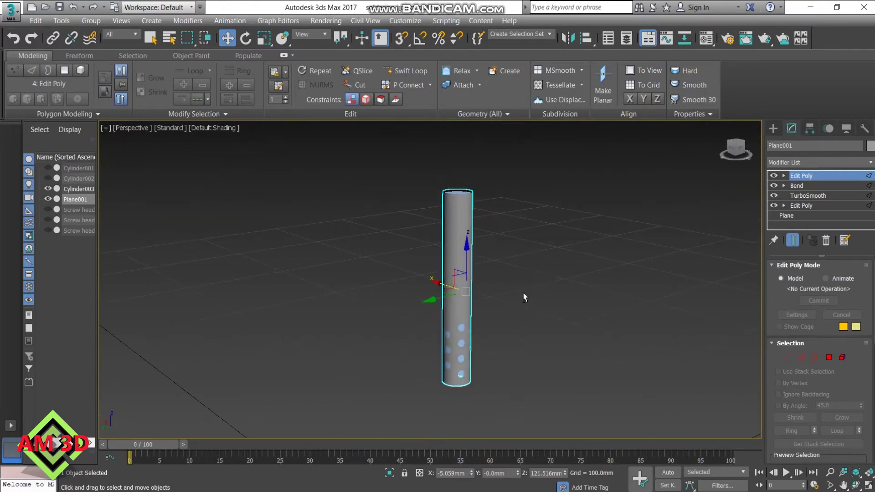
{"action": "left_click", "coordinate": [48, 189]}
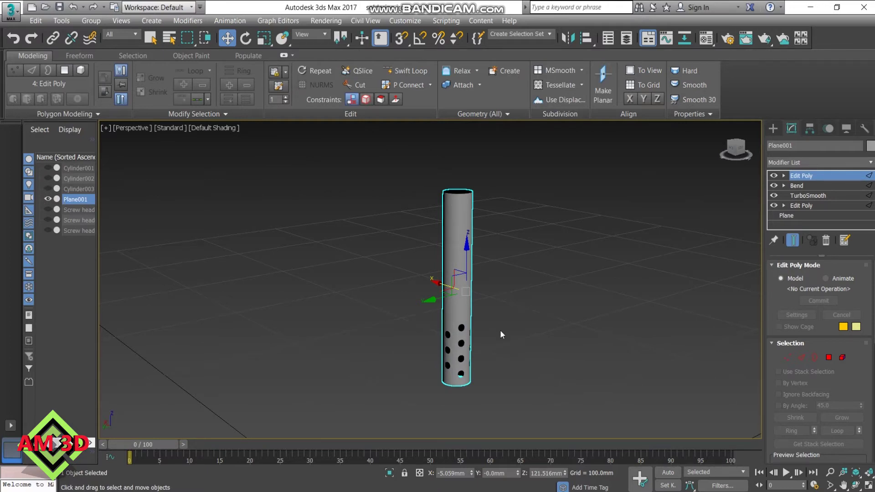
Add a Shell modifier with Outer Amount 0 and Inner Amount 0.5mm.
{"action": "left_click", "coordinate": [870, 162]}
{"action": "left_click_drag", "start_coordinate": [872, 209], "coordinate": [862, 384]}
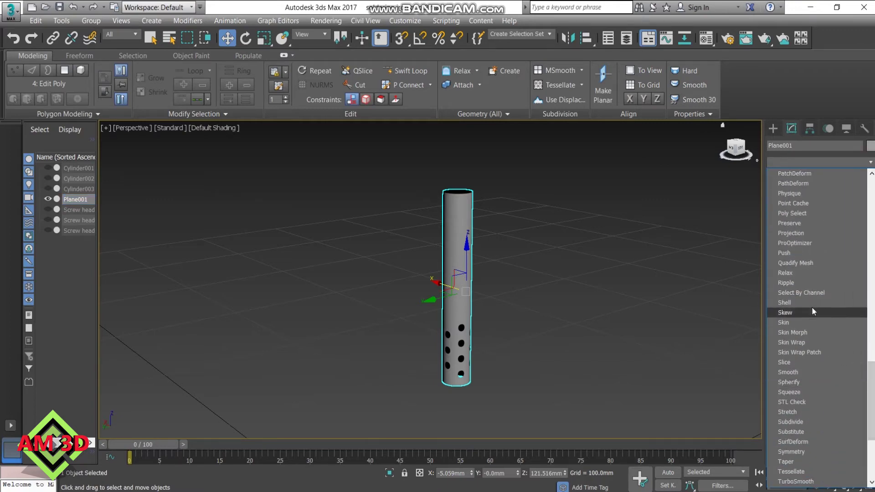
{"action": "left_click", "coordinate": [811, 307]}
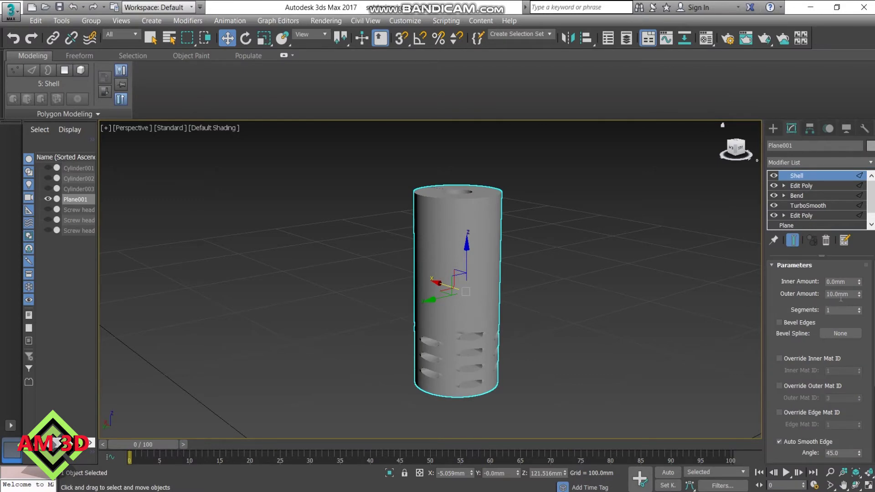
{"action": "right_click", "coordinate": [858, 294]}
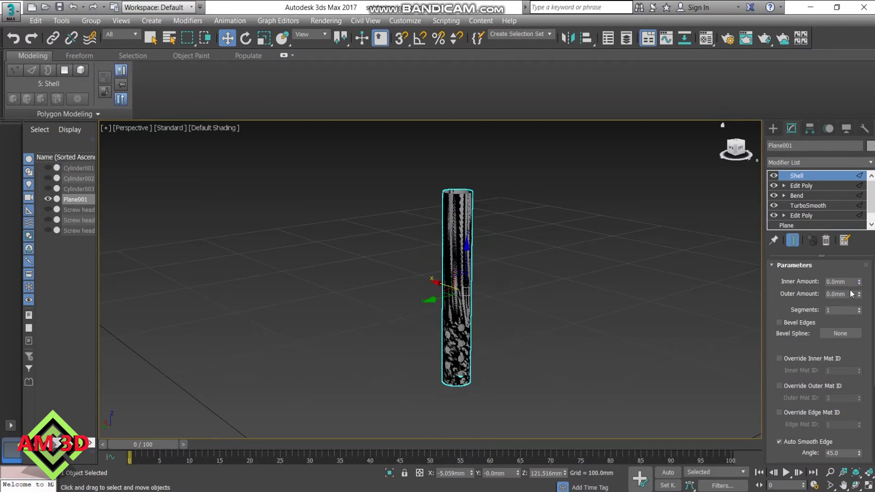
{"action": "double_click", "coordinate": [846, 282]}
{"action": "type", "text": "0.5"}
{"action": "key", "text": "Return"}
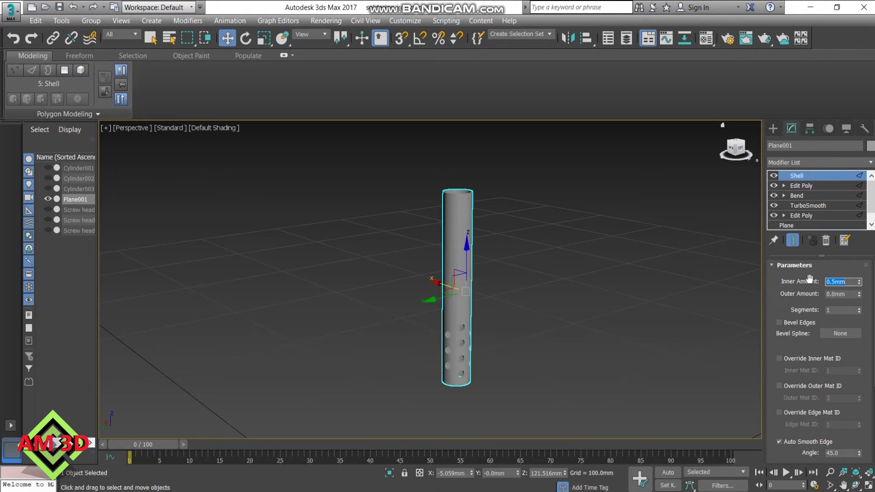
{"action": "left_click", "coordinate": [465, 203]}
Tilt and pan the view to see the shelled tube's open top.
{"action": "middle_click_drag", "start_coordinate": [466, 203], "coordinate": [464, 214], "text": "alt"}
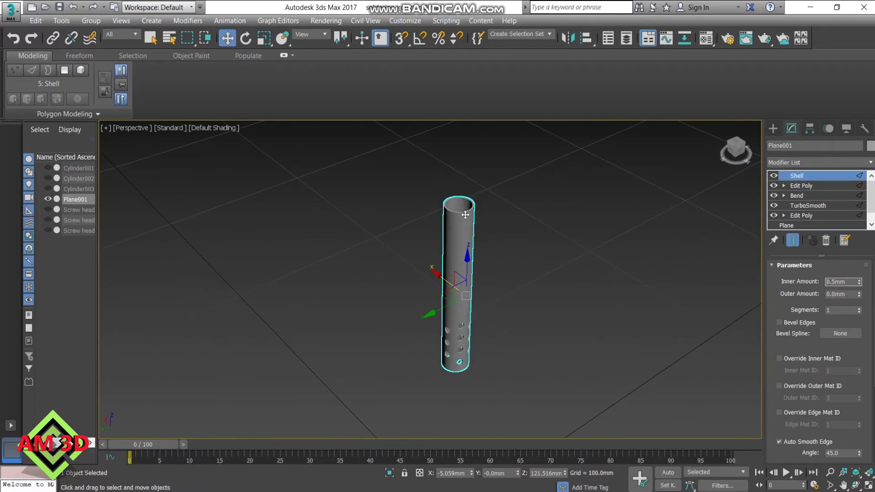
{"action": "scroll", "coordinate": [464, 213], "scroll_direction": "up", "scroll_amount": 2}
{"action": "scroll", "coordinate": [464, 214], "scroll_direction": "up", "scroll_amount": 2}
{"action": "scroll", "coordinate": [464, 213], "scroll_direction": "up", "scroll_amount": 3}
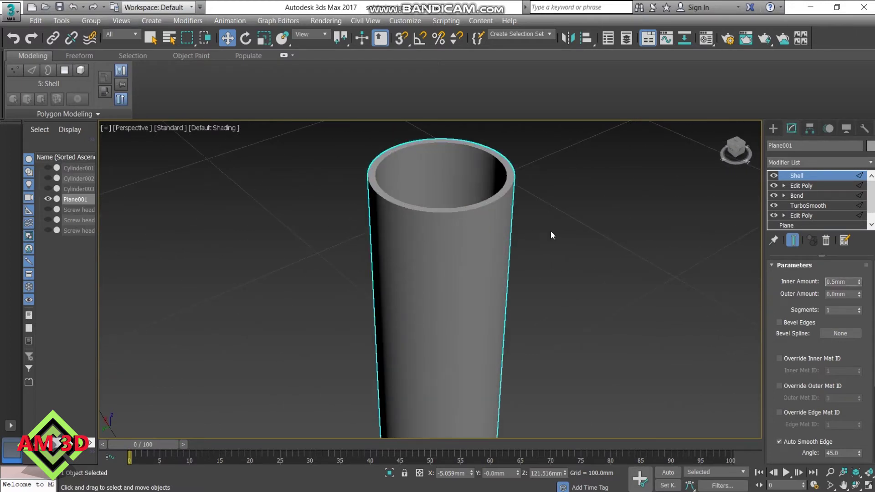
{"action": "scroll", "coordinate": [551, 231], "scroll_direction": "down", "scroll_amount": 5}
{"action": "middle_click_drag", "start_coordinate": [563, 250], "coordinate": [522, 230]}
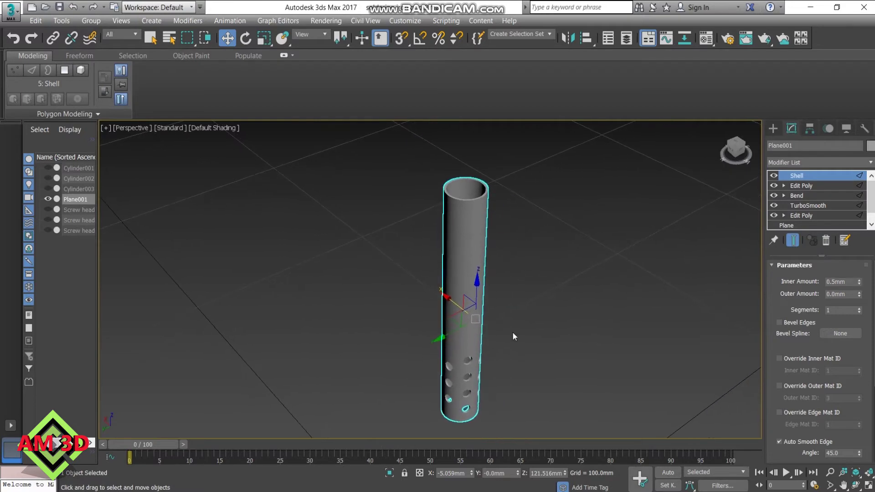
Zoom and pan to inspect the hole walls, then recentre the tube.
{"action": "scroll", "coordinate": [500, 307], "scroll_direction": "up", "scroll_amount": 3}
{"action": "scroll", "coordinate": [480, 285], "scroll_direction": "up", "scroll_amount": 3}
{"action": "scroll", "coordinate": [472, 284], "scroll_direction": "up", "scroll_amount": 2}
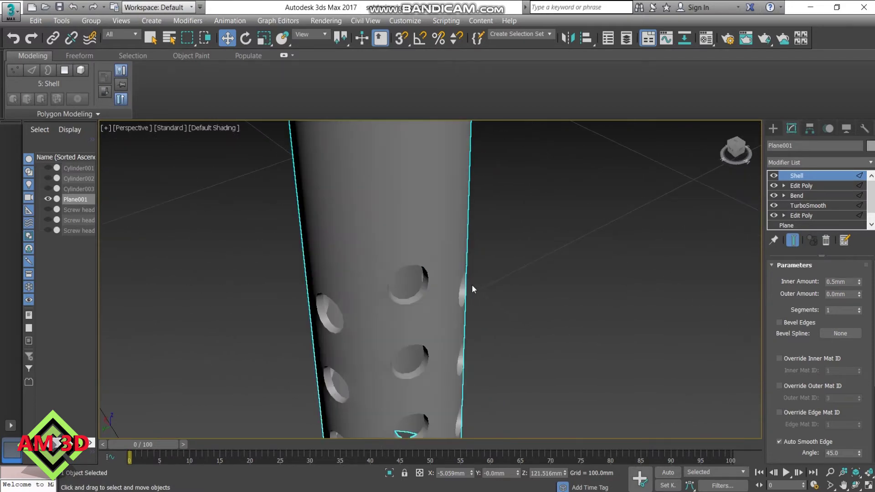
{"action": "mouse_move", "coordinate": [472, 284]}
{"action": "middle_mouse_down"}
{"action": "mouse_move", "coordinate": [537, 269]}
{"action": "mouse_move", "coordinate": [534, 239]}
{"action": "middle_mouse_up"}
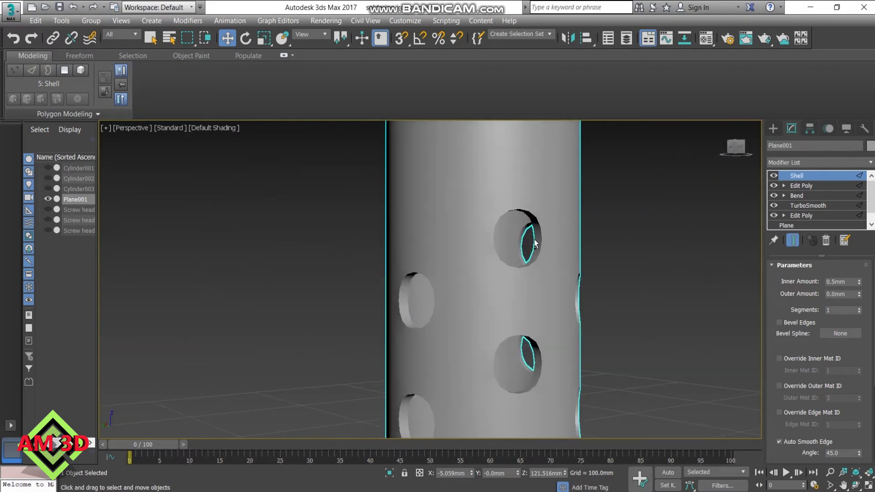
{"action": "scroll", "coordinate": [534, 243], "scroll_direction": "down", "scroll_amount": 3}
{"action": "scroll", "coordinate": [565, 241], "scroll_direction": "down", "scroll_amount": 2}
{"action": "scroll", "coordinate": [568, 240], "scroll_direction": "down", "scroll_amount": 2}
{"action": "mouse_move", "coordinate": [572, 245]}
{"action": "middle_mouse_down"}
{"action": "mouse_move", "coordinate": [495, 264]}
{"action": "mouse_move", "coordinate": [469, 301]}
{"action": "middle_mouse_up"}
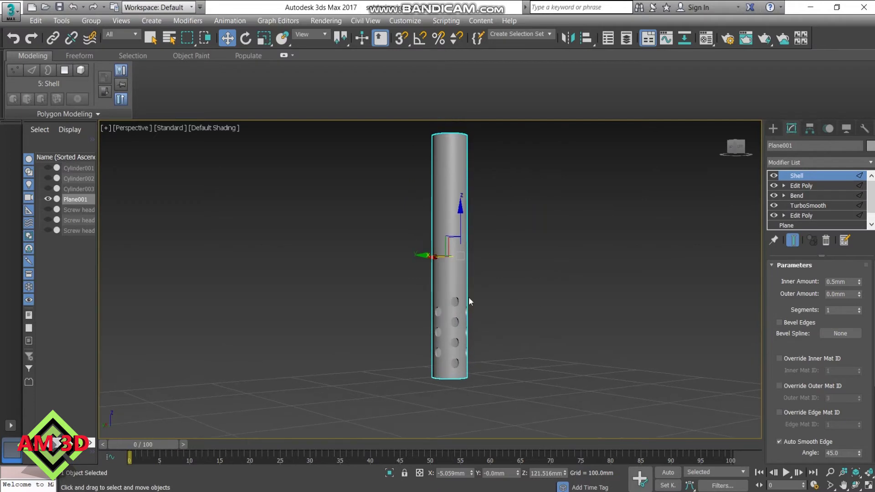
Unhide the yellow disc Cylinder002, green base Cylinder001 and the three screw heads.
{"action": "left_click", "coordinate": [48, 179]}
{"action": "left_click", "coordinate": [48, 168]}
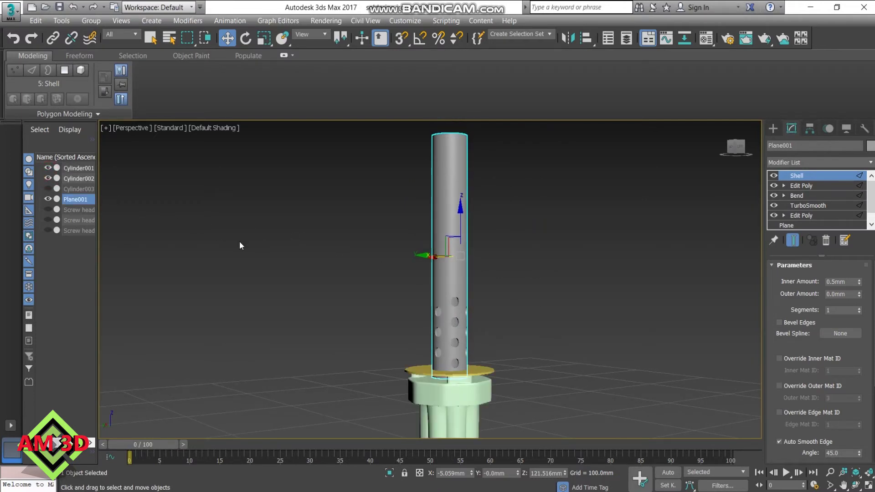
{"action": "scroll", "coordinate": [300, 259], "scroll_direction": "down", "scroll_amount": 3}
{"action": "scroll", "coordinate": [297, 264], "scroll_direction": "down", "scroll_amount": 2}
{"action": "mouse_move", "coordinate": [288, 275]}
{"action": "middle_mouse_down"}
{"action": "mouse_move", "coordinate": [356, 240]}
{"action": "mouse_move", "coordinate": [356, 288]}
{"action": "middle_mouse_up"}
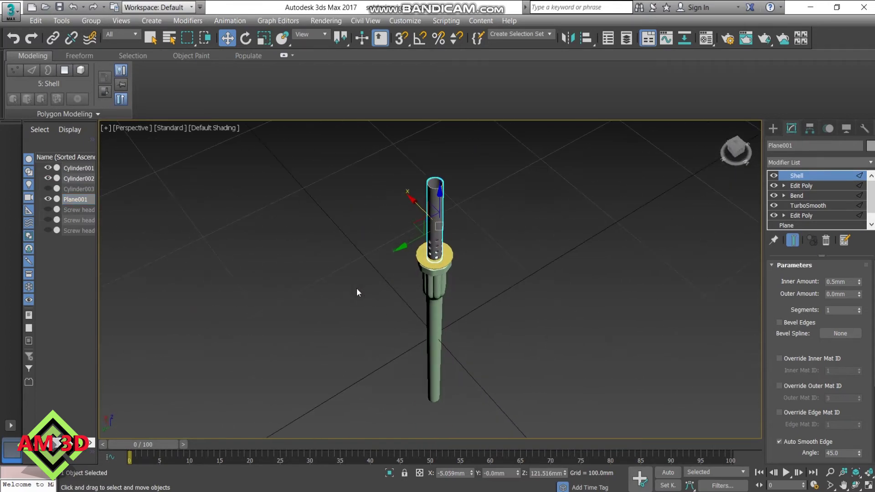
{"action": "left_click", "coordinate": [47, 210]}
{"action": "left_click", "coordinate": [48, 231]}
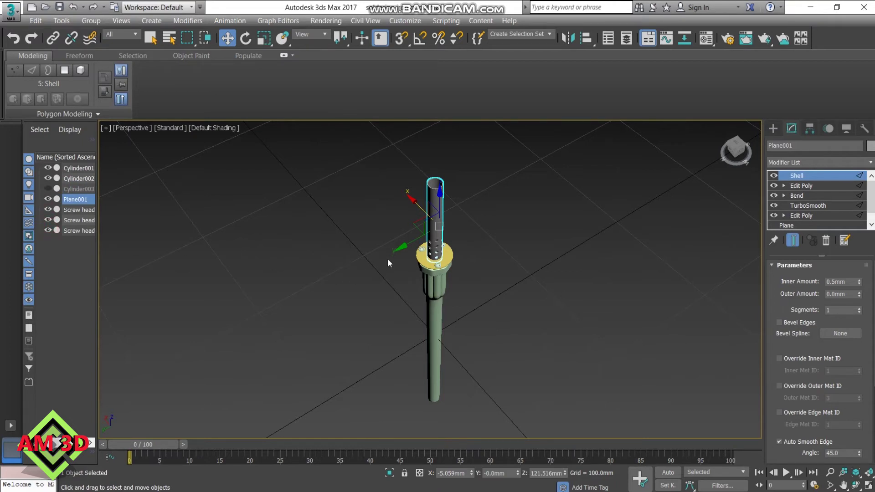
Frame the plate and tube, then hide the green base Cylinder001 again.
{"action": "scroll", "coordinate": [390, 253], "scroll_direction": "up", "scroll_amount": 2}
{"action": "scroll", "coordinate": [397, 248], "scroll_direction": "up", "scroll_amount": 3}
{"action": "middle_click_drag", "start_coordinate": [384, 253], "coordinate": [314, 312]}
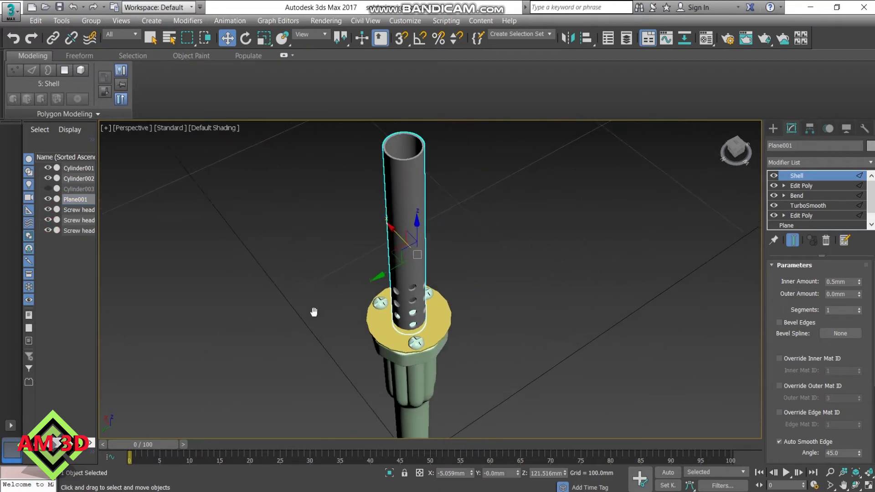
{"action": "scroll", "coordinate": [313, 307], "scroll_direction": "up", "scroll_amount": 2}
{"action": "mouse_move", "coordinate": [309, 307]}
{"action": "middle_mouse_down"}
{"action": "mouse_move", "coordinate": [267, 304]}
{"action": "mouse_move", "coordinate": [268, 287]}
{"action": "mouse_move", "coordinate": [268, 299]}
{"action": "middle_mouse_up"}
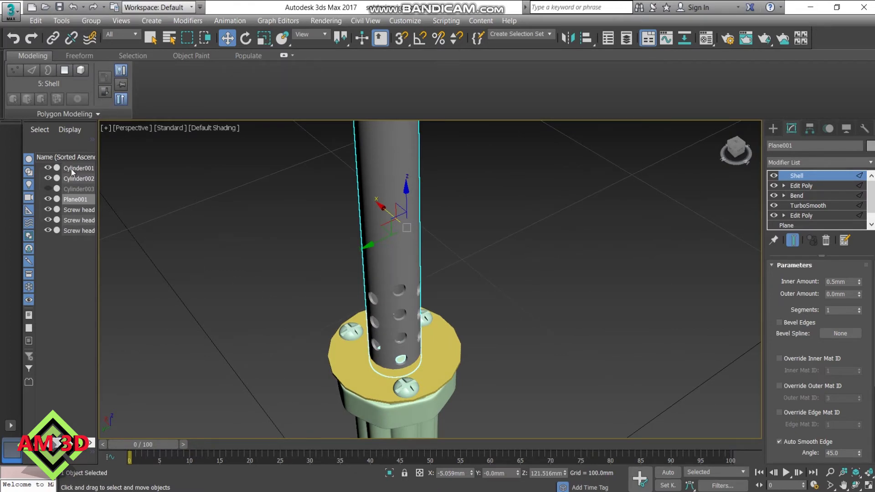
{"action": "left_click", "coordinate": [47, 168]}
Hide Cylinder002, Plane001 and all three screw heads, then zoom extents on the empty grid.
{"action": "left_click", "coordinate": [47, 179]}
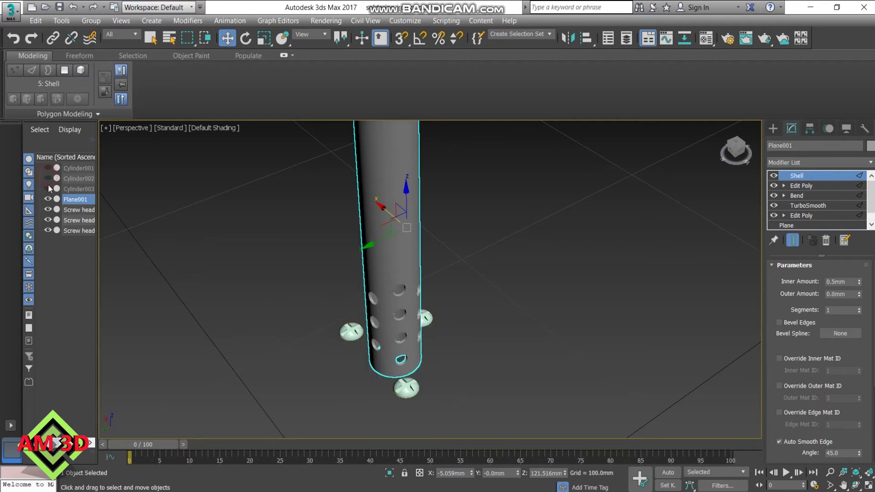
{"action": "left_click", "coordinate": [48, 199]}
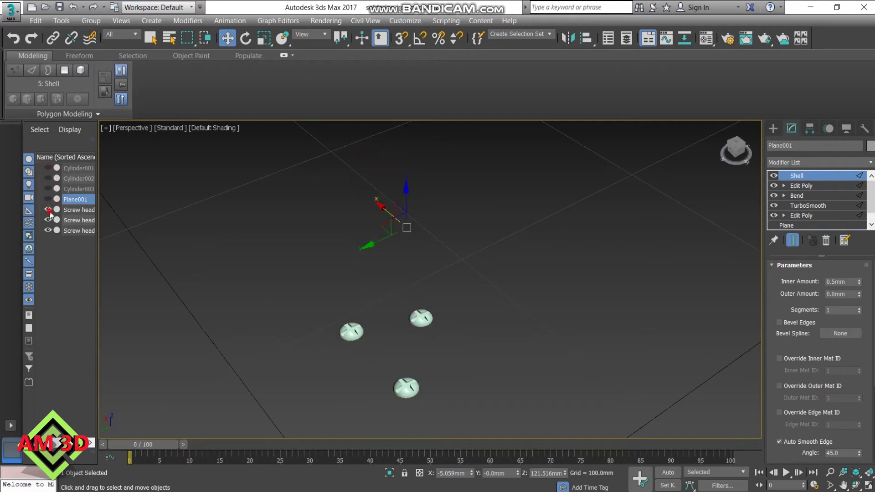
{"action": "left_click", "coordinate": [47, 209]}
{"action": "left_click", "coordinate": [48, 230]}
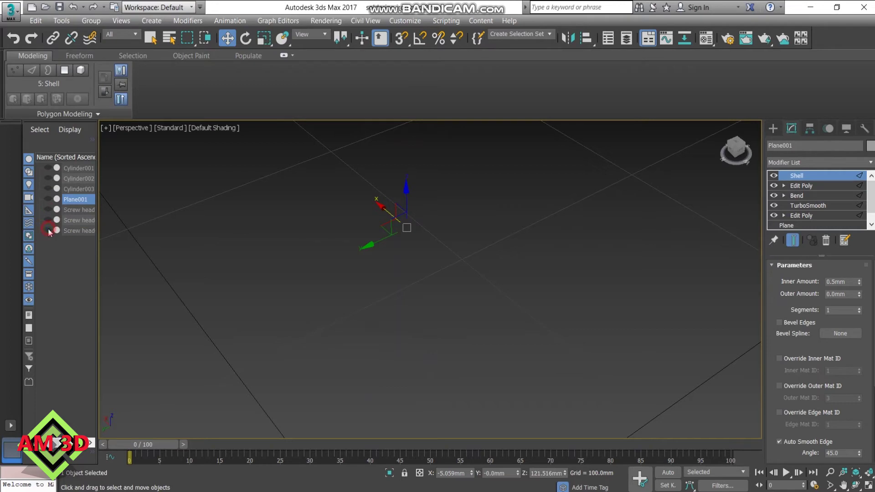
{"action": "key", "text": "shift+z"}
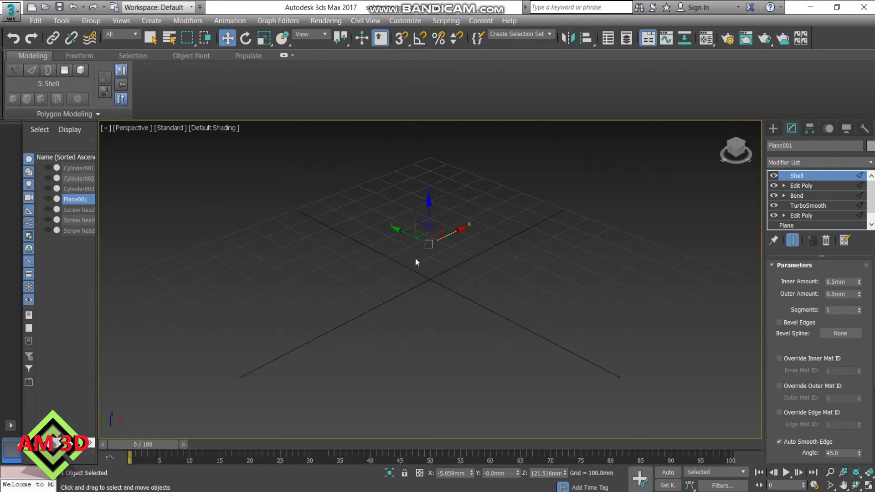
{"action": "left_click", "coordinate": [312, 169]}
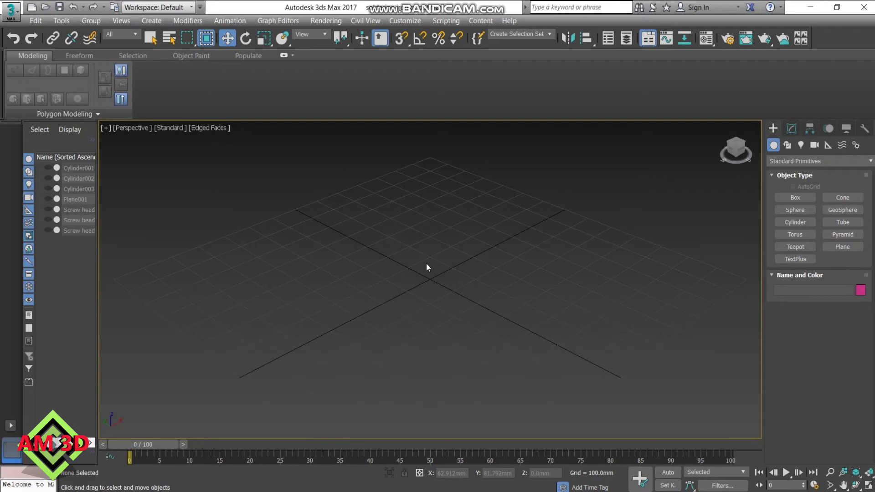
Create a cylinder with radius 5 mm and height 1 mm at the origin using Keyboard Entry.
{"action": "left_click", "coordinate": [791, 226]}
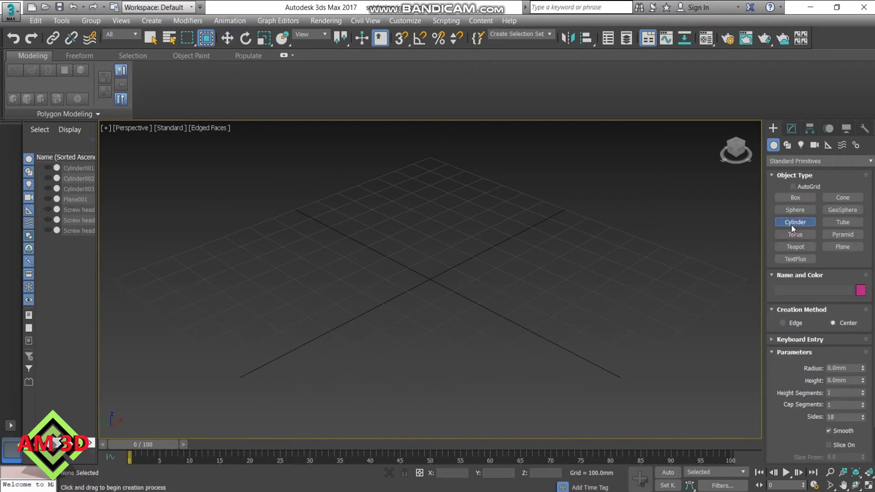
{"action": "left_click", "coordinate": [774, 338]}
{"action": "left_click", "coordinate": [835, 398]}
{"action": "type", "text": "5"}
{"action": "key", "text": "Return"}
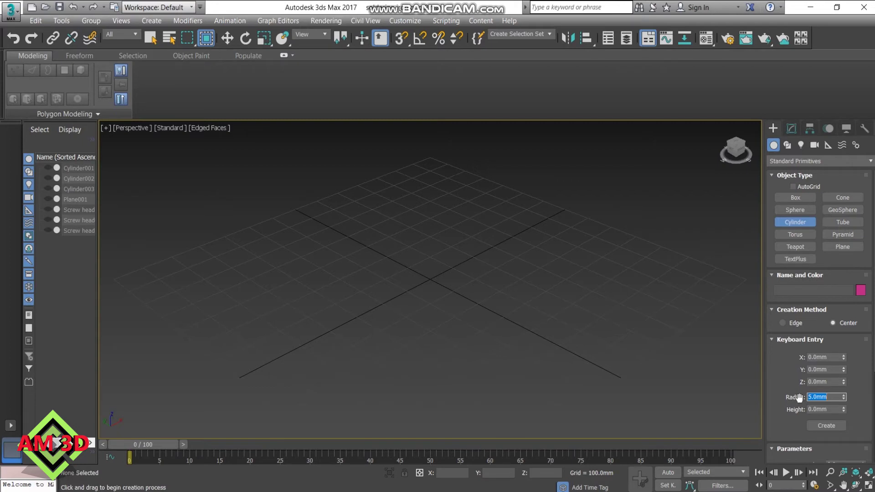
{"action": "left_click", "coordinate": [835, 410]}
{"action": "type", "text": "1"}
{"action": "key", "text": "Return"}
{"action": "left_click", "coordinate": [816, 426]}
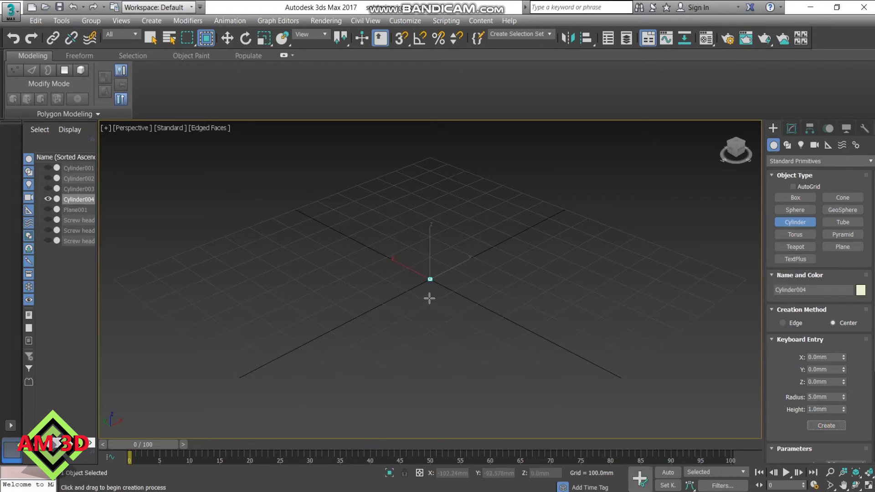
Return to the four-view layout and zoom the new cylinder into the Front, Top and Left views.
{"action": "key", "text": "z"}
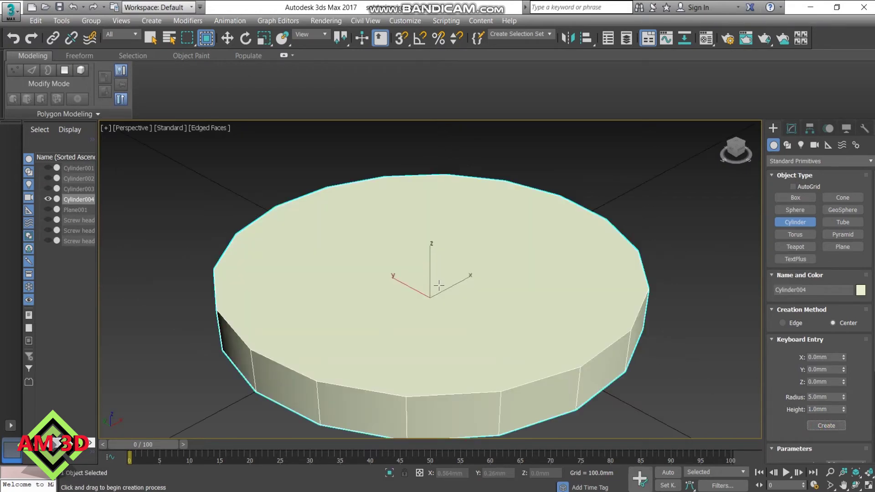
{"action": "key", "text": "alt+w"}
{"action": "right_click", "coordinate": [590, 207]}
{"action": "key", "text": "z"}
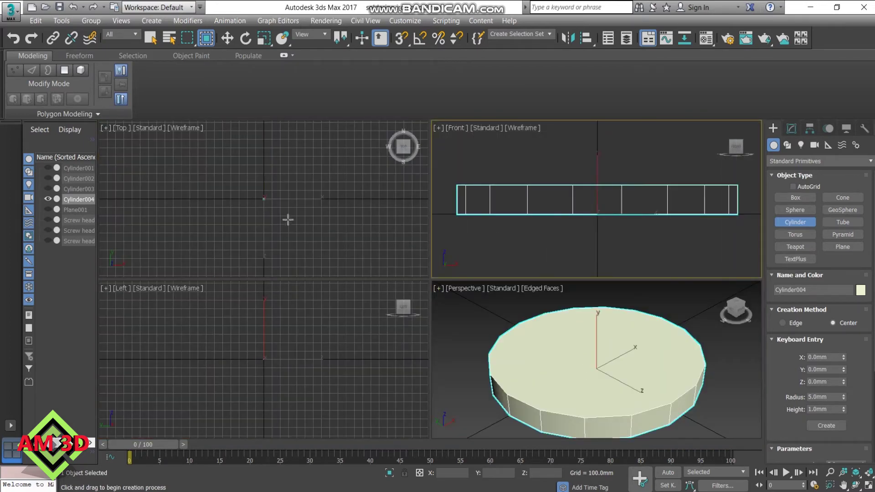
{"action": "right_click", "coordinate": [288, 220]}
{"action": "key", "text": "z"}
{"action": "right_click", "coordinate": [290, 352]}
{"action": "key", "text": "z"}
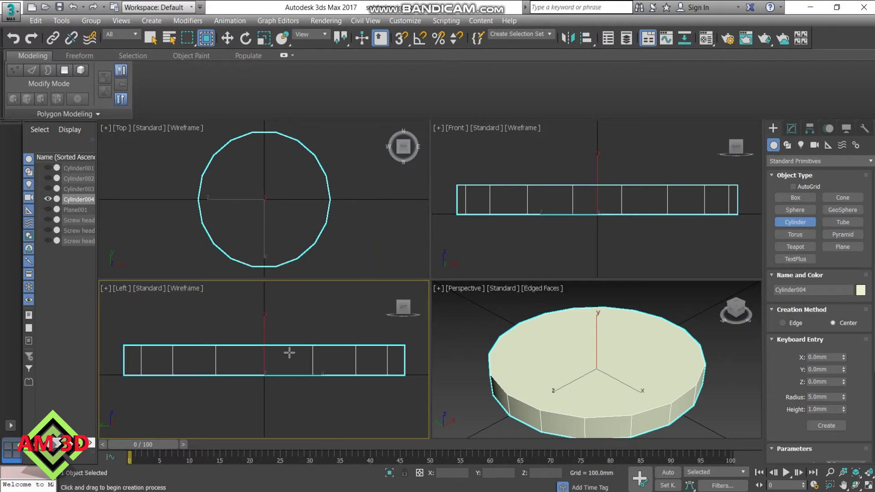
{"action": "right_click", "coordinate": [585, 364]}
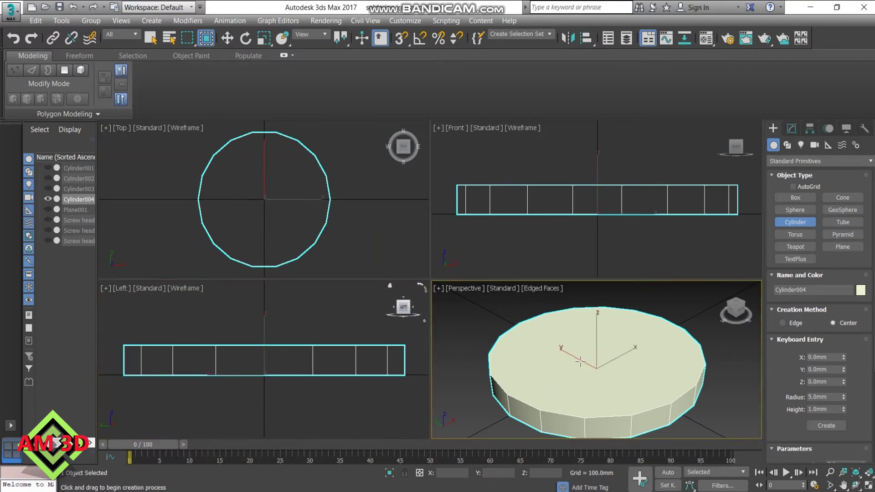
{"action": "right_click", "coordinate": [372, 230]}
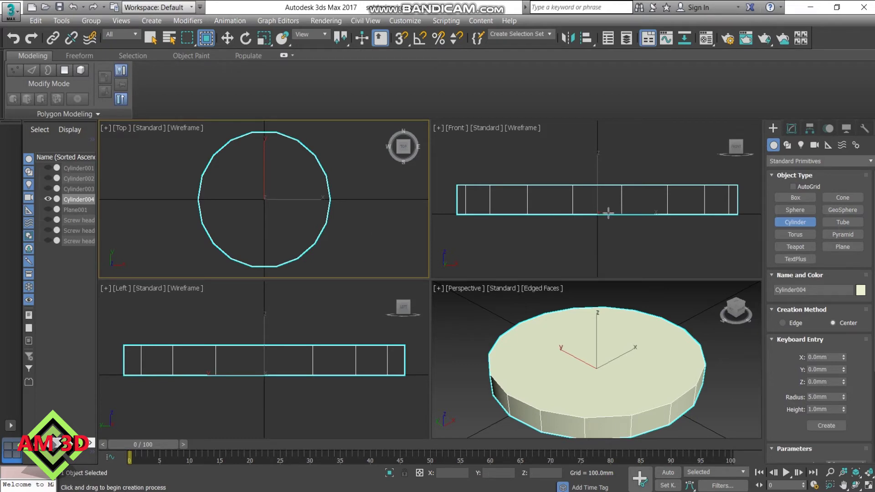
{"action": "key", "text": "w"}
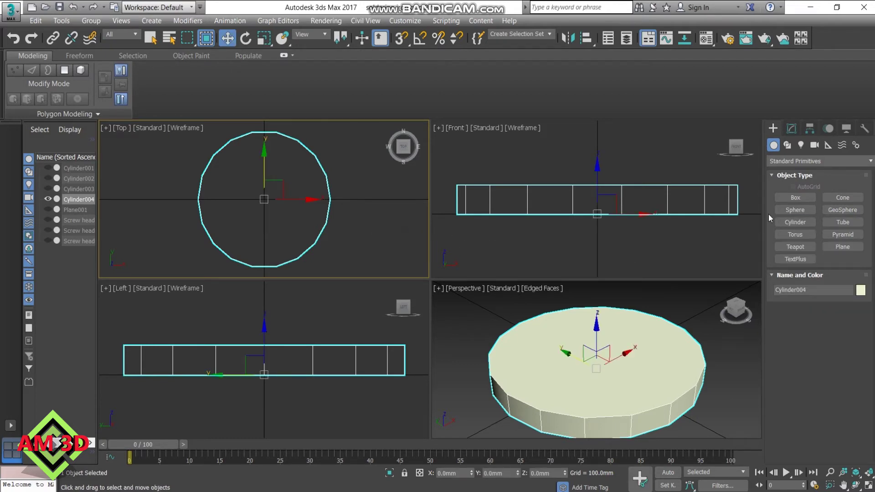
Create a second cylinder at the origin with radius 1.75 mm and height 0.5 mm.
{"action": "left_click", "coordinate": [796, 223]}
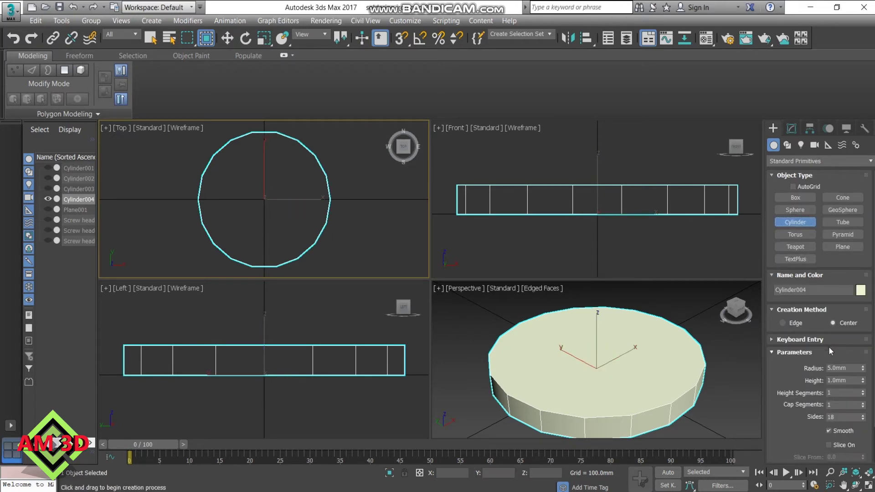
{"action": "left_click", "coordinate": [772, 341]}
{"action": "double_click", "coordinate": [829, 398]}
{"action": "type", "text": "1.75"}
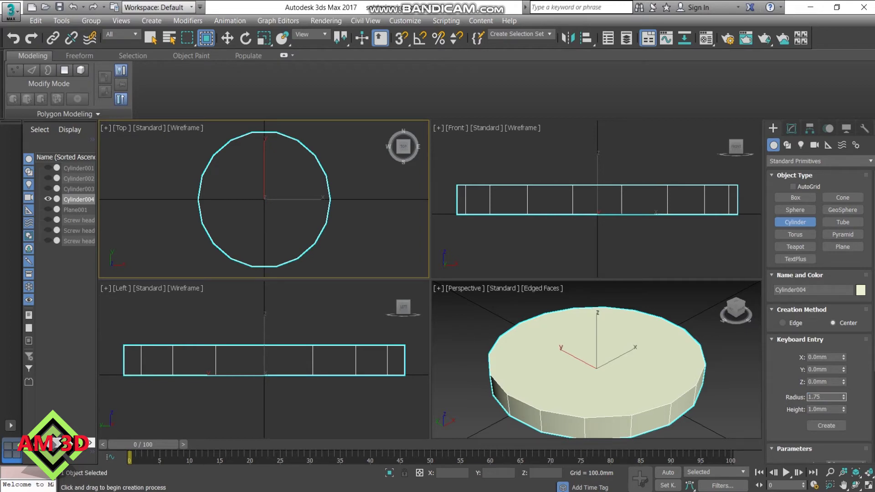
{"action": "key", "text": "Tab"}
{"action": "type", "text": "0."}
{"action": "type", "text": "5"}
{"action": "key", "text": "Return"}
{"action": "left_click", "coordinate": [821, 427]}
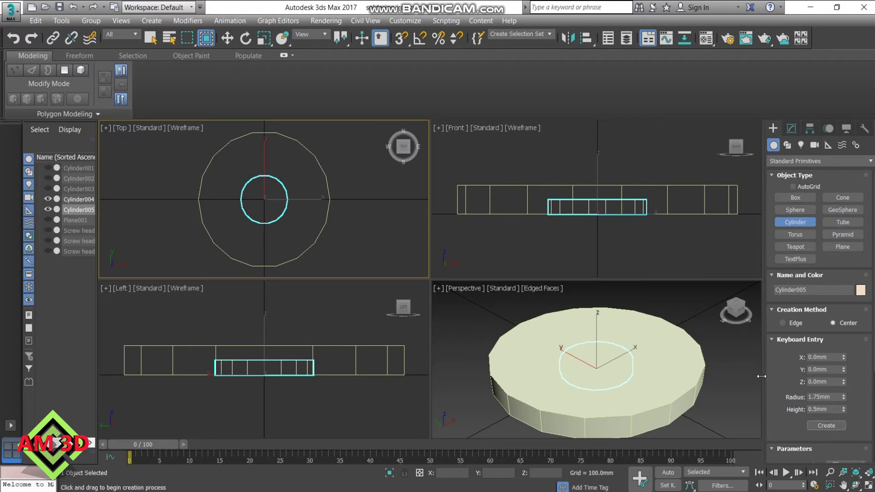
In the Front view, raise the large disc Cylinder004 above the small cylinder.
{"action": "right_click", "coordinate": [636, 255]}
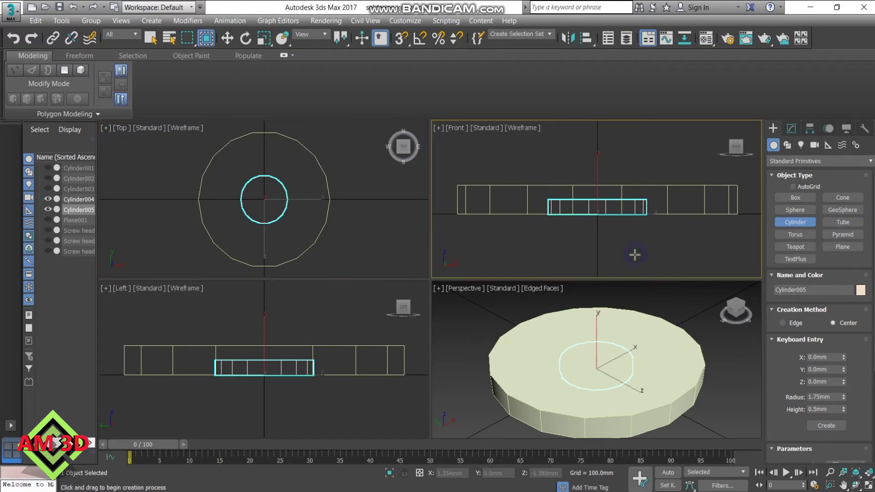
{"action": "key", "text": "w"}
{"action": "left_click", "coordinate": [609, 186]}
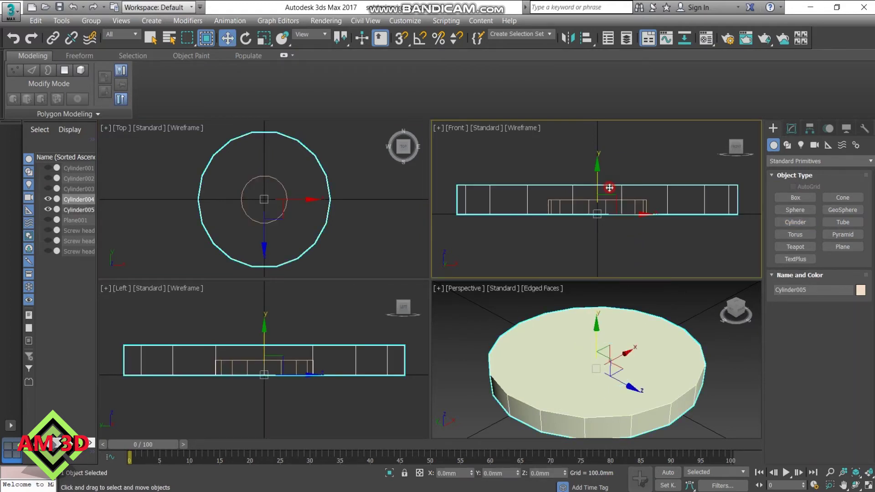
{"action": "left_click_drag", "start_coordinate": [597, 170], "coordinate": [596, 133]}
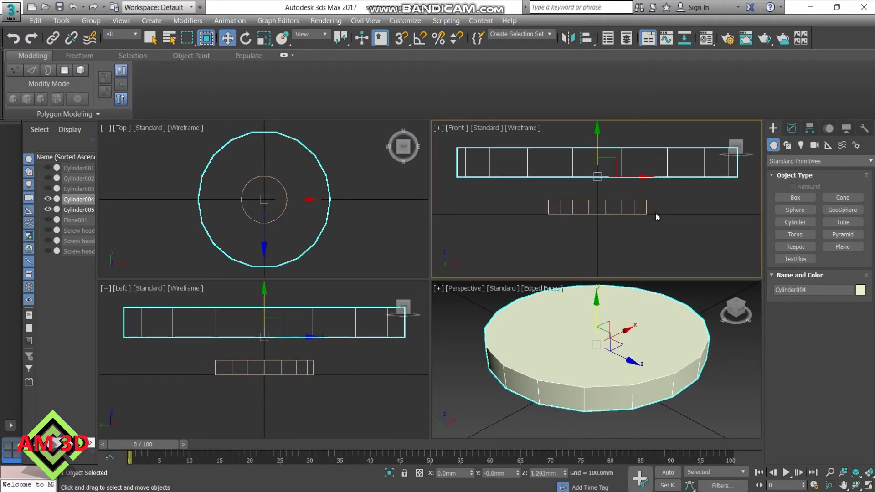
{"action": "right_click", "coordinate": [362, 223]}
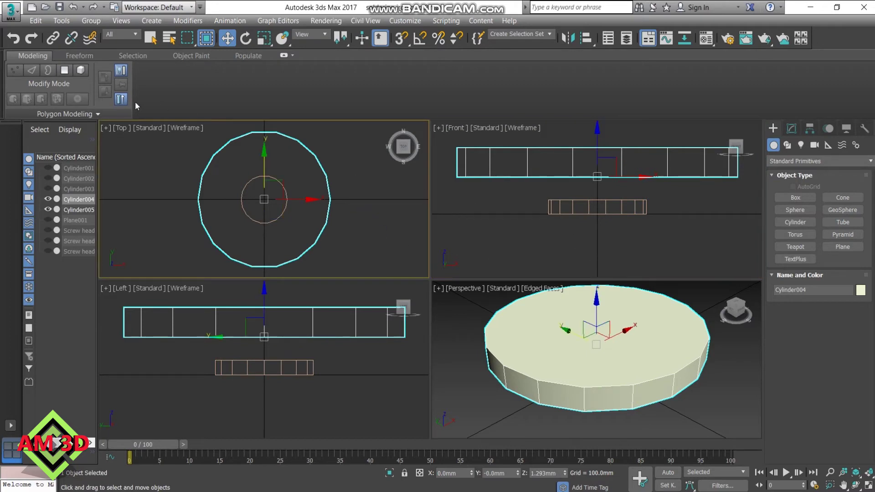
Add an Edit Poly modifier to the disc and select its top face at Polygon level.
{"action": "left_click", "coordinate": [106, 113]}
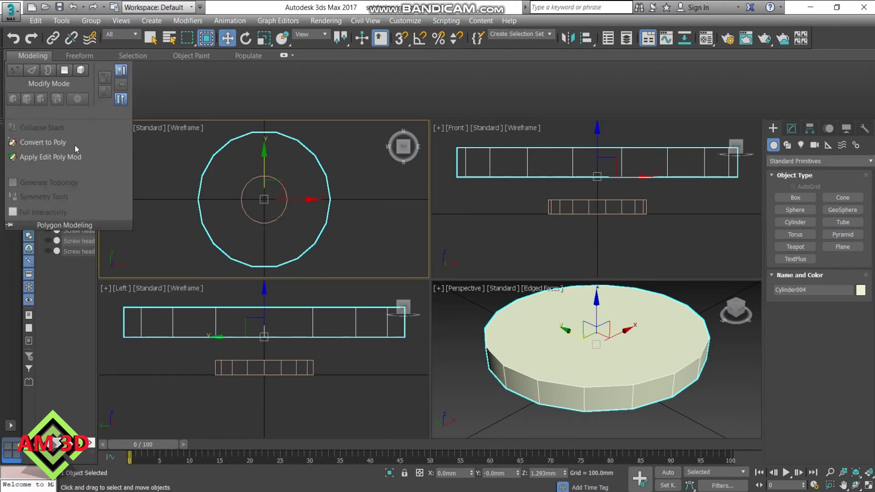
{"action": "left_click", "coordinate": [71, 158]}
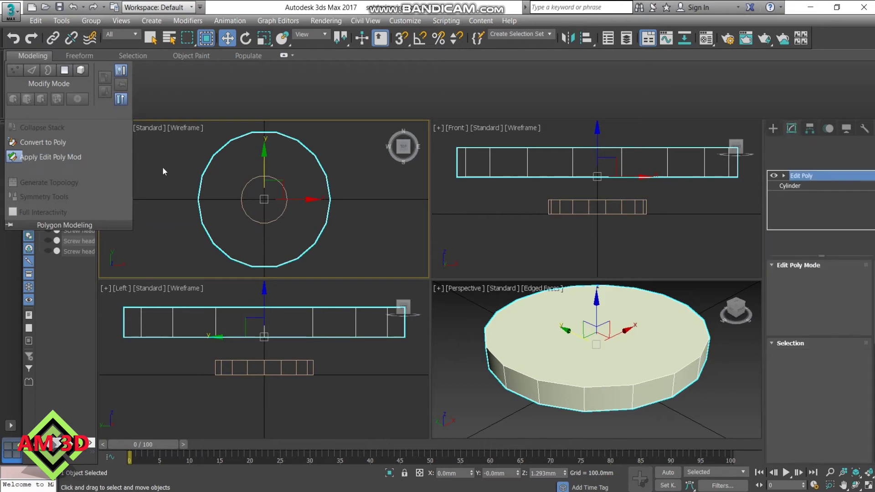
{"action": "left_click", "coordinate": [828, 357]}
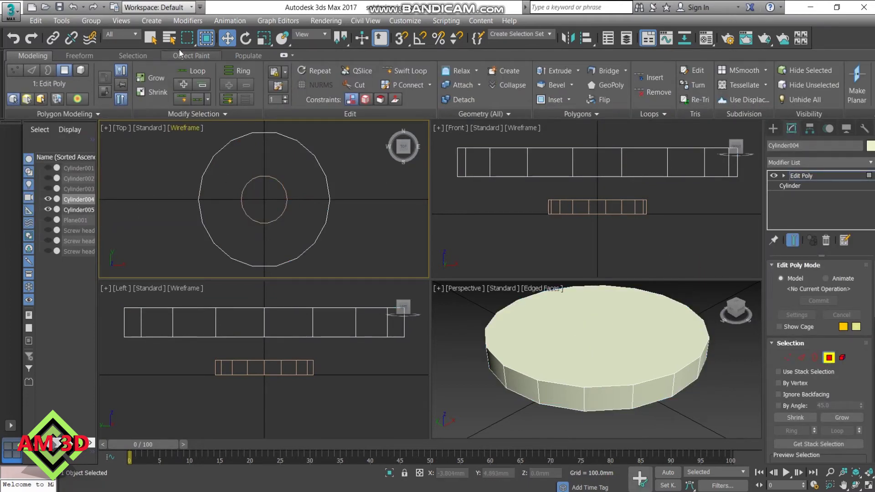
{"action": "left_click", "coordinate": [152, 41]}
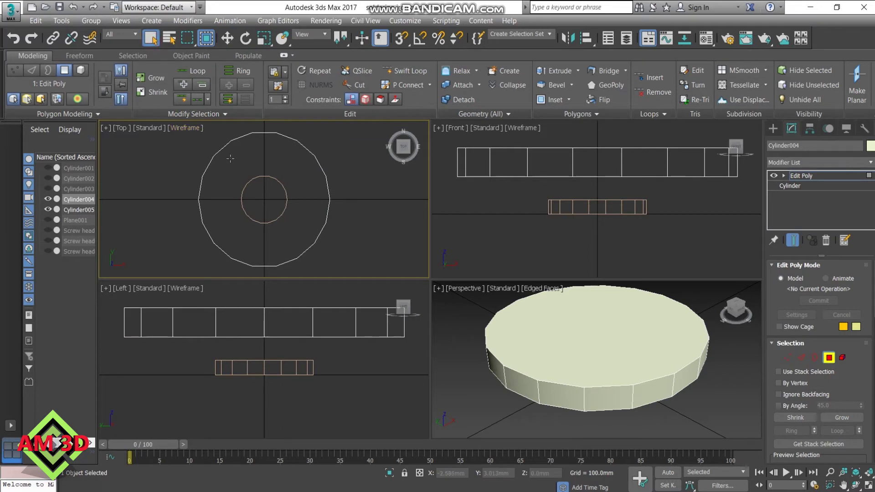
{"action": "left_click_drag", "start_coordinate": [229, 158], "coordinate": [269, 183]}
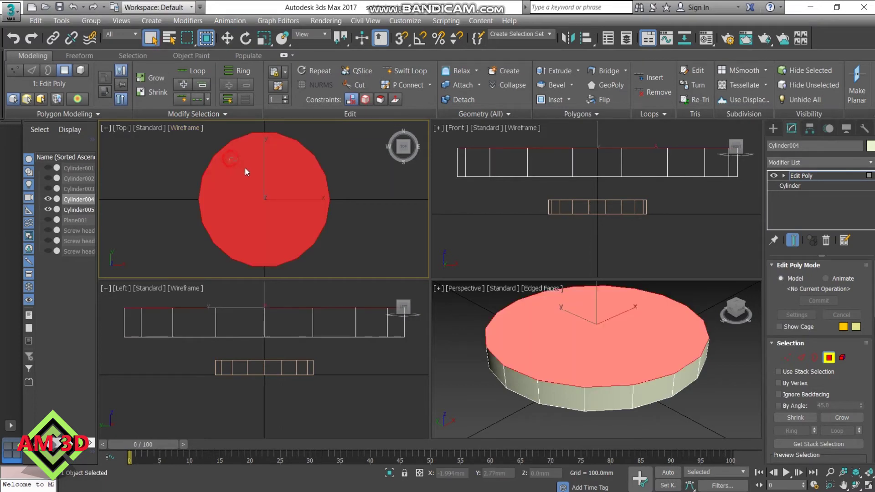
{"action": "left_click", "coordinate": [300, 229]}
{"action": "left_click", "coordinate": [293, 217]}
Orbit the Perspective view beneath the disc and select its bottom face as well.
{"action": "key", "text": "ctrl+z"}
{"action": "key", "text": "ctrl+y"}
{"action": "scroll", "coordinate": [562, 376], "scroll_direction": "up", "scroll_amount": 1}
{"action": "middle_click_drag", "start_coordinate": [561, 376], "coordinate": [552, 338], "text": "alt"}
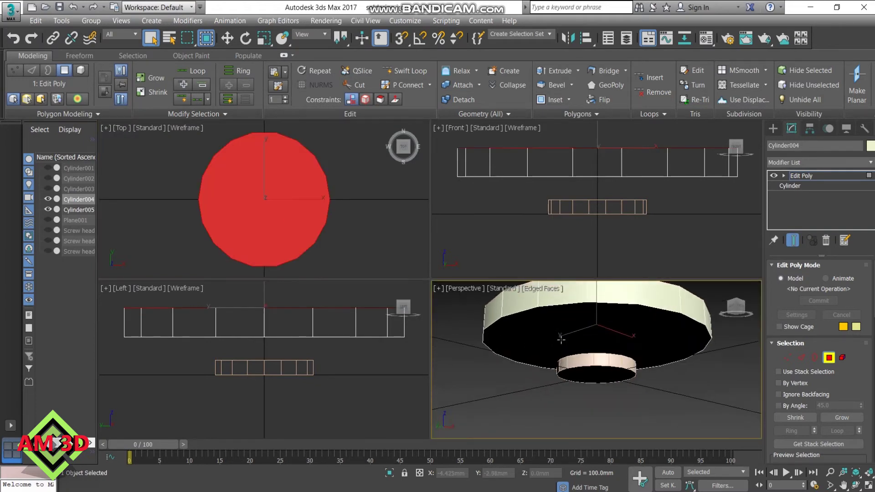
{"action": "left_click", "coordinate": [552, 337]}
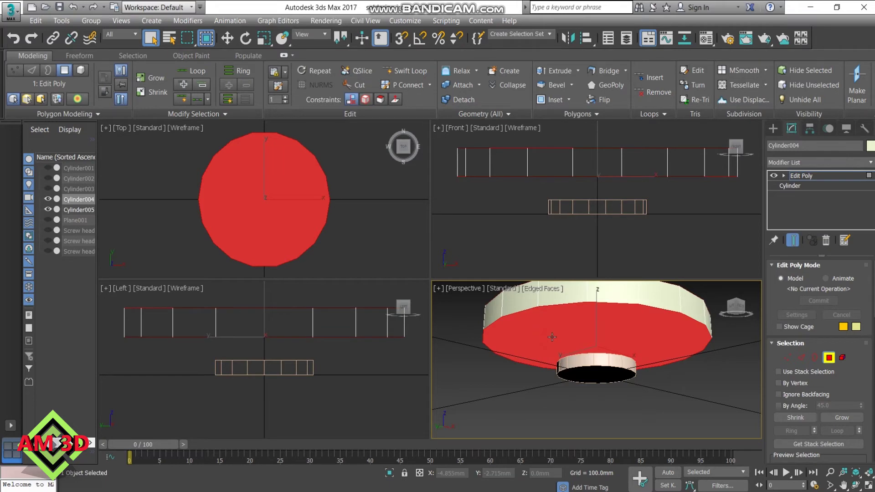
{"action": "right_click", "coordinate": [344, 222]}
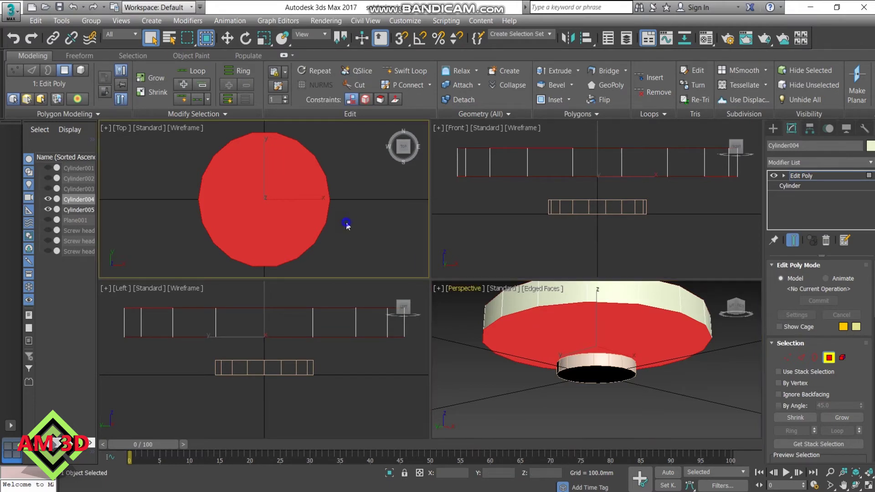
{"action": "key", "text": "alt+w"}
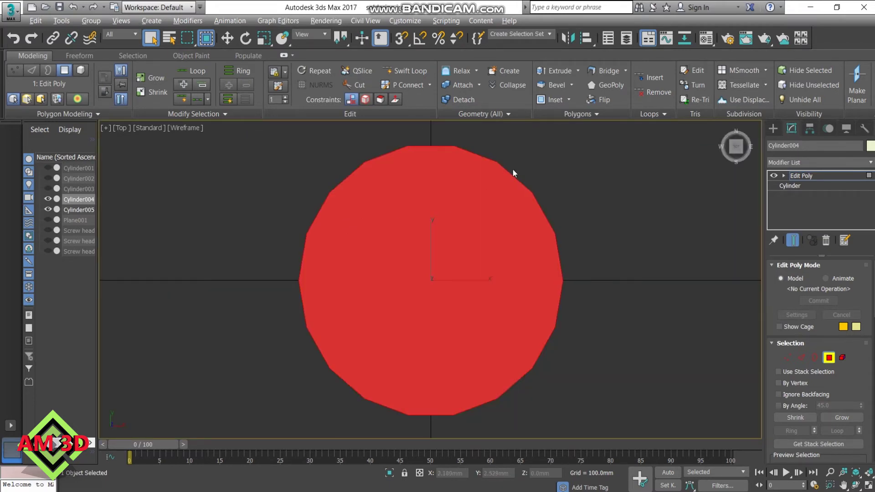
Inset the selected disc faces by about 3.2 mm.
{"action": "left_click", "coordinate": [571, 100]}
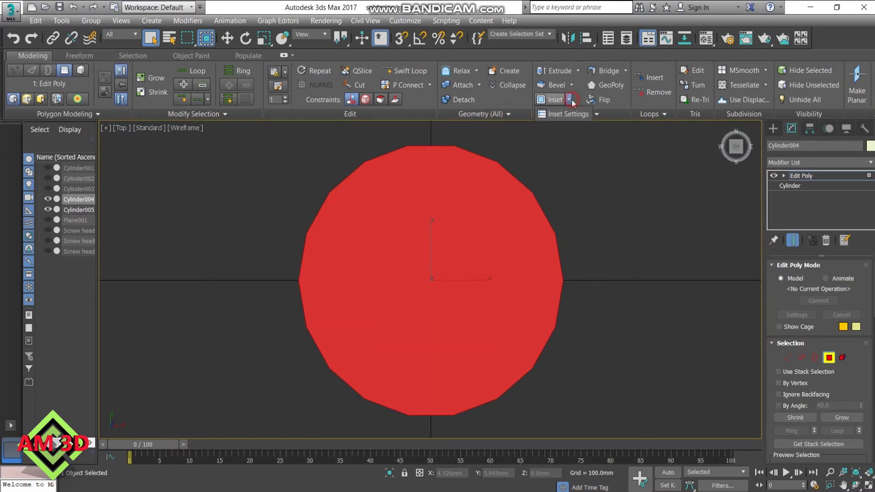
{"action": "left_click", "coordinate": [565, 114]}
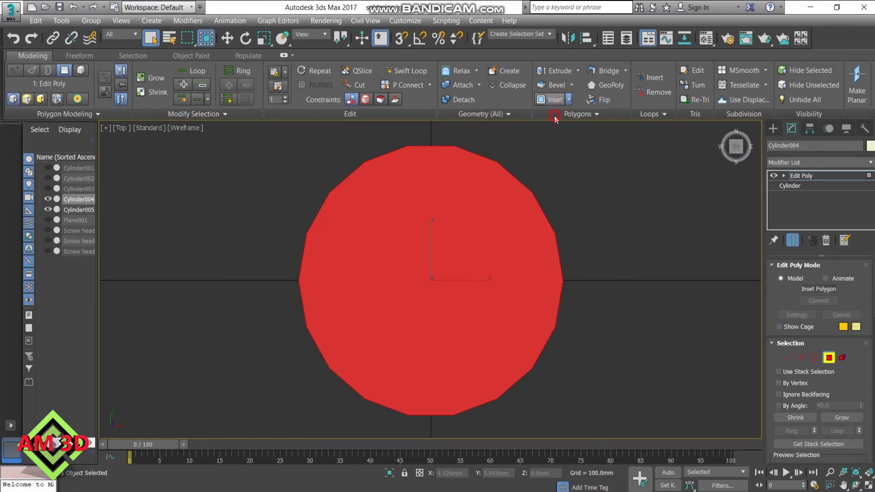
{"action": "mouse_move", "coordinate": [438, 302]}
{"action": "left_mouse_down"}
{"action": "mouse_move", "coordinate": [438, 265]}
{"action": "mouse_move", "coordinate": [456, 201]}
{"action": "mouse_move", "coordinate": [456, 211]}
{"action": "left_mouse_up"}
{"action": "scroll", "coordinate": [423, 284], "scroll_direction": "up", "scroll_amount": 1}
{"action": "scroll", "coordinate": [424, 284], "scroll_direction": "up", "scroll_amount": 4}
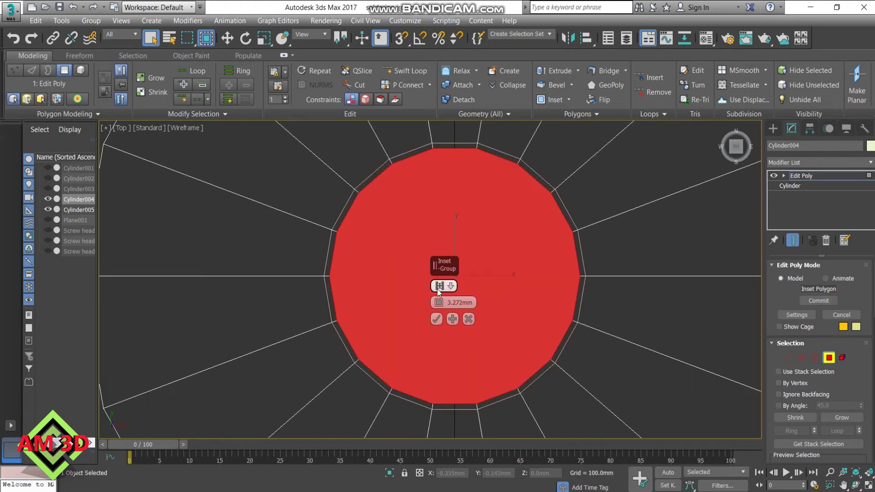
{"action": "left_click_drag", "start_coordinate": [438, 300], "coordinate": [439, 307]}
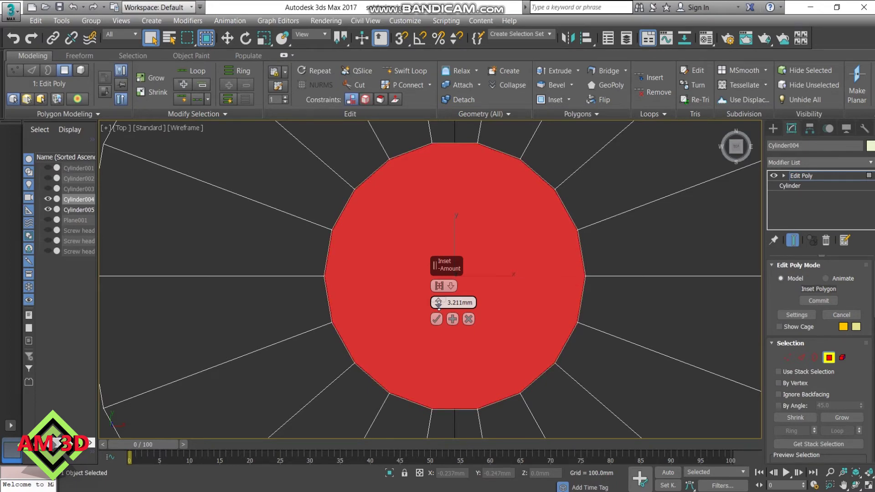
{"action": "left_click", "coordinate": [436, 319]}
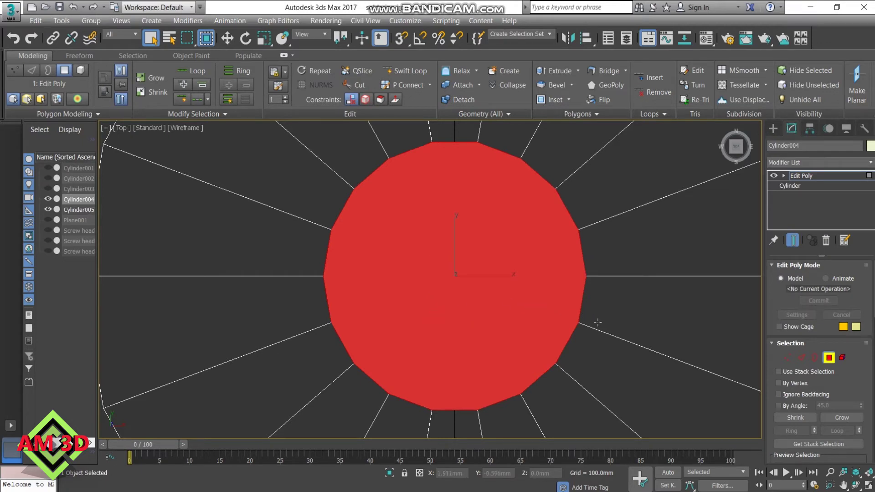
Delete the central polygons to open a hole, and orbit the Perspective view to check the ring.
{"action": "key", "text": "ctrl+d"}
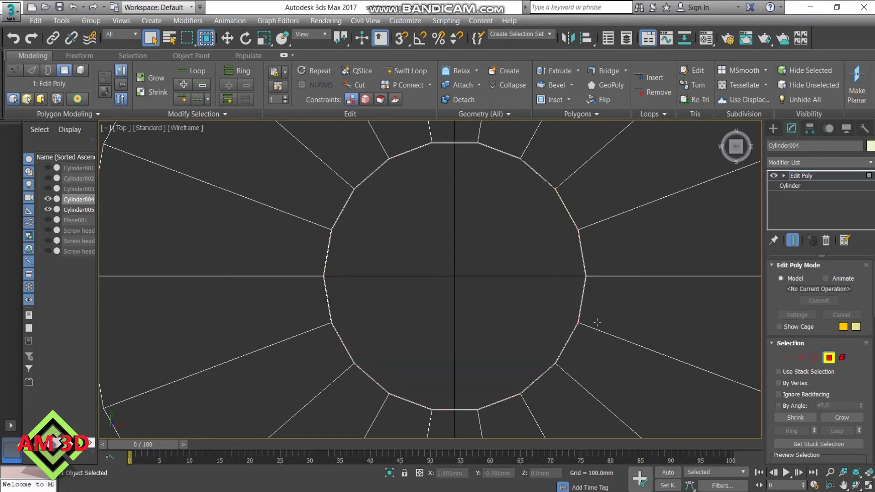
{"action": "key", "text": "alt+w"}
{"action": "key", "text": "alt+w"}
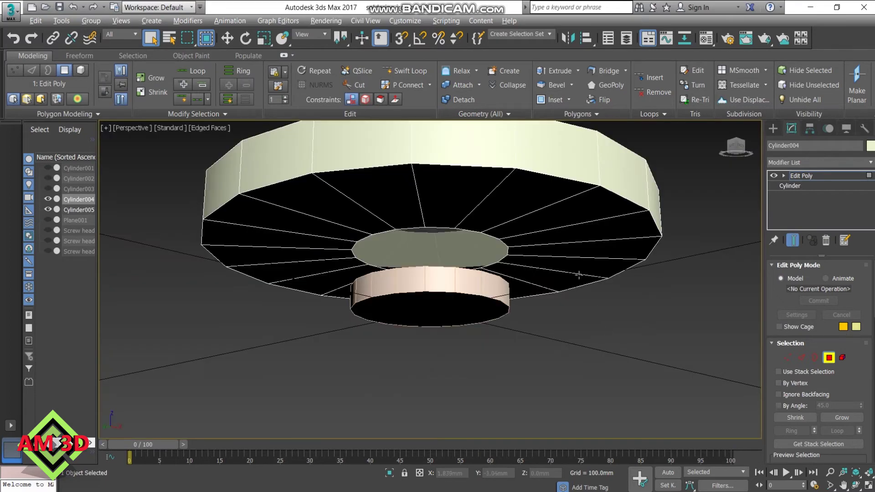
{"action": "mouse_move", "coordinate": [578, 275]}
{"action": "middle_mouse_down", "text": "alt"}
{"action": "mouse_move", "coordinate": [561, 313]}
{"action": "mouse_move", "coordinate": [559, 261]}
{"action": "middle_mouse_up", "text": "alt"}
{"action": "scroll", "coordinate": [559, 323], "scroll_direction": "up", "scroll_amount": 4}
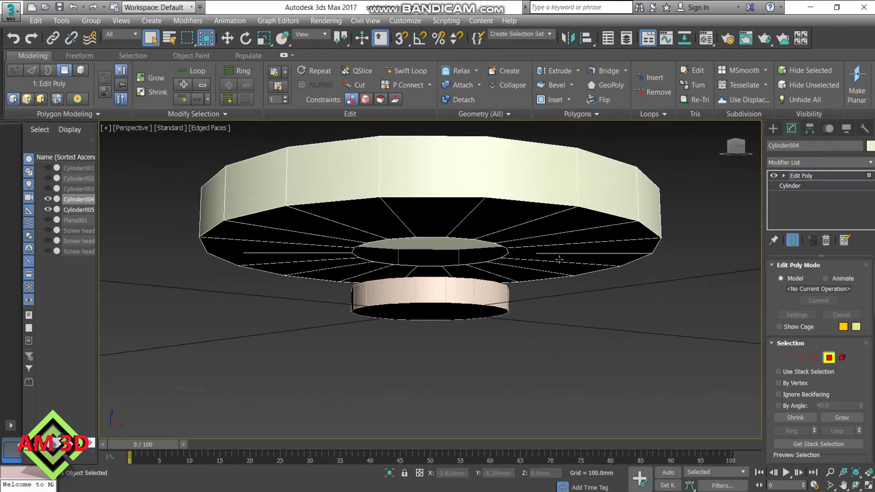
{"action": "key", "text": "alt+w"}
{"action": "key", "text": "alt+w"}
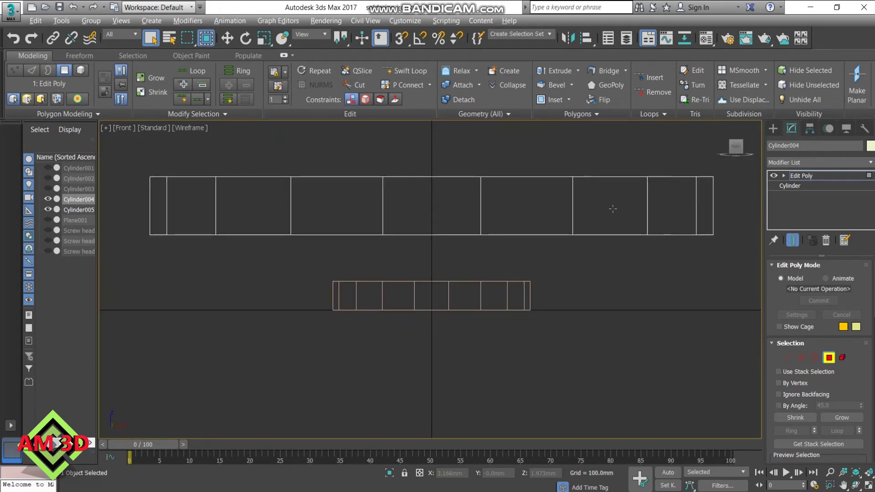
At Edge level with Crossing selection, marquee-select the edges along the disc's top in the Front view.
{"action": "left_click", "coordinate": [801, 357]}
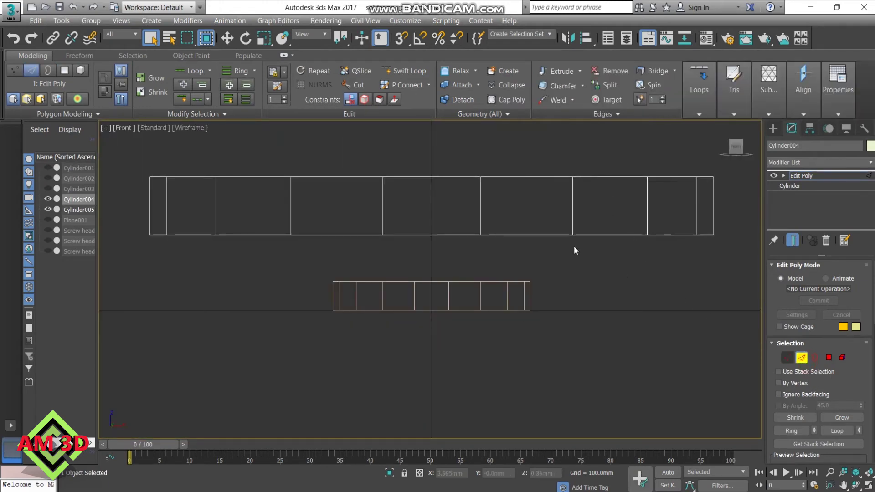
{"action": "left_click", "coordinate": [205, 42]}
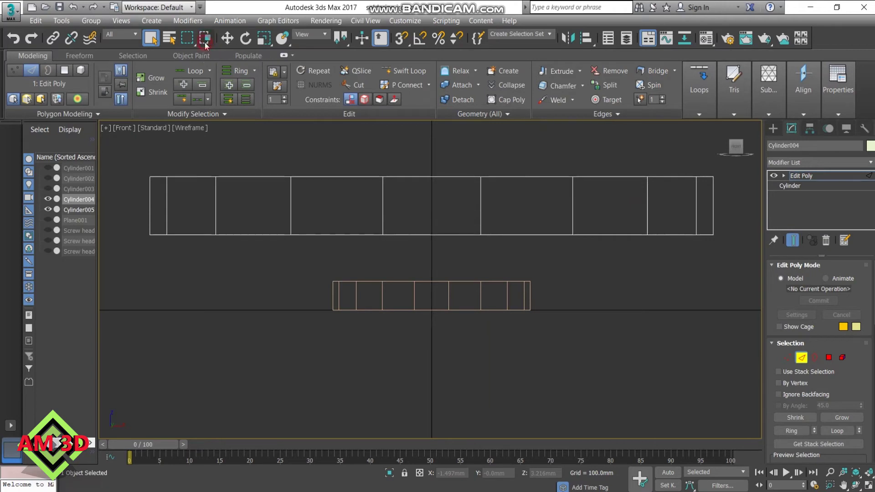
{"action": "left_click_drag", "start_coordinate": [130, 156], "coordinate": [717, 198]}
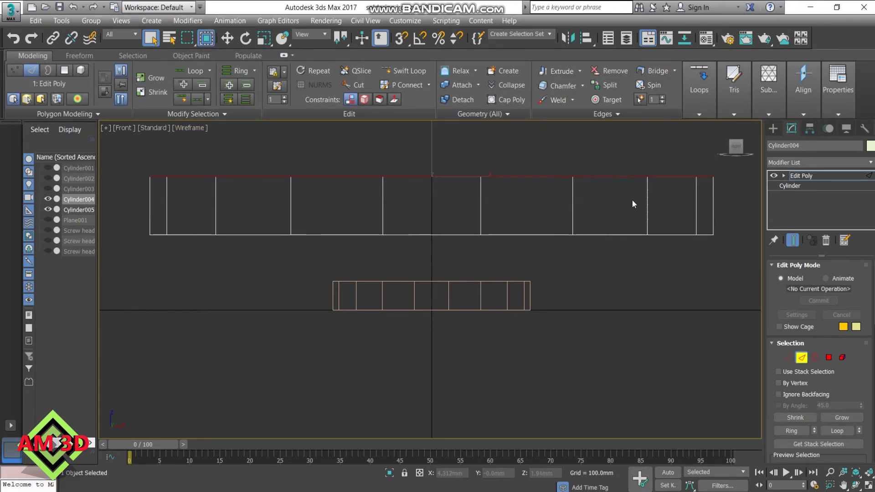
{"action": "key", "text": "alt+w"}
{"action": "key", "text": "alt+w"}
{"action": "scroll", "coordinate": [315, 235], "scroll_direction": "down", "scroll_amount": 3}
{"action": "scroll", "coordinate": [316, 235], "scroll_direction": "down", "scroll_amount": 2}
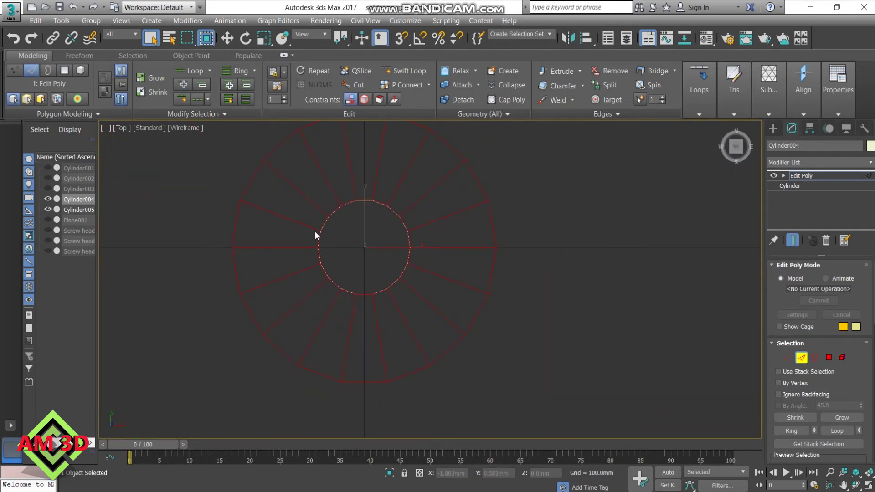
Deselect the inner hole edges and the left and upper spoke edges in the Top view.
{"action": "left_click", "coordinate": [285, 220]}
{"action": "left_click", "coordinate": [295, 189], "text": "ctrl"}
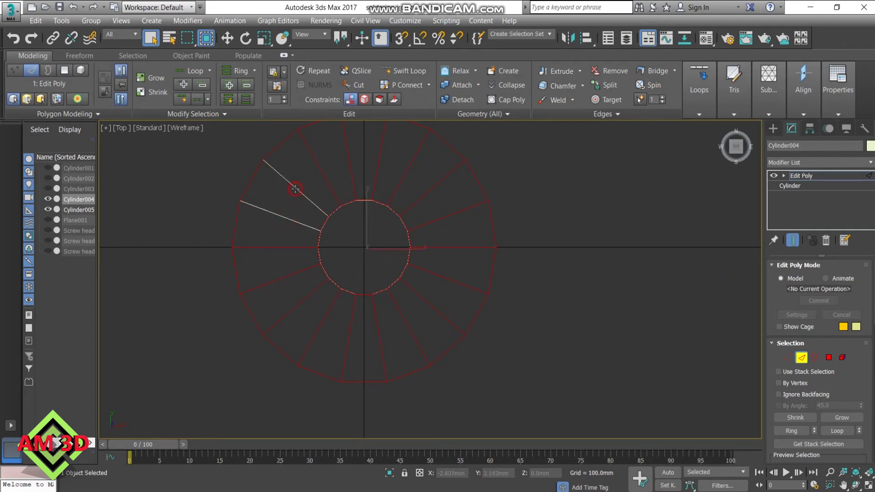
{"action": "left_click", "coordinate": [320, 168], "text": "ctrl"}
{"action": "mouse_move", "coordinate": [299, 165]}
{"action": "left_mouse_down"}
{"action": "mouse_move", "coordinate": [372, 196]}
{"action": "mouse_move", "coordinate": [426, 297]}
{"action": "left_mouse_up"}
{"action": "left_click_drag", "start_coordinate": [429, 328], "coordinate": [429, 328], "text": "ctrl"}
{"action": "left_click", "coordinate": [351, 169], "text": "ctrl"}
{"action": "left_click", "coordinate": [379, 169], "text": "ctrl"}
{"action": "left_click", "coordinate": [403, 179], "text": "ctrl"}
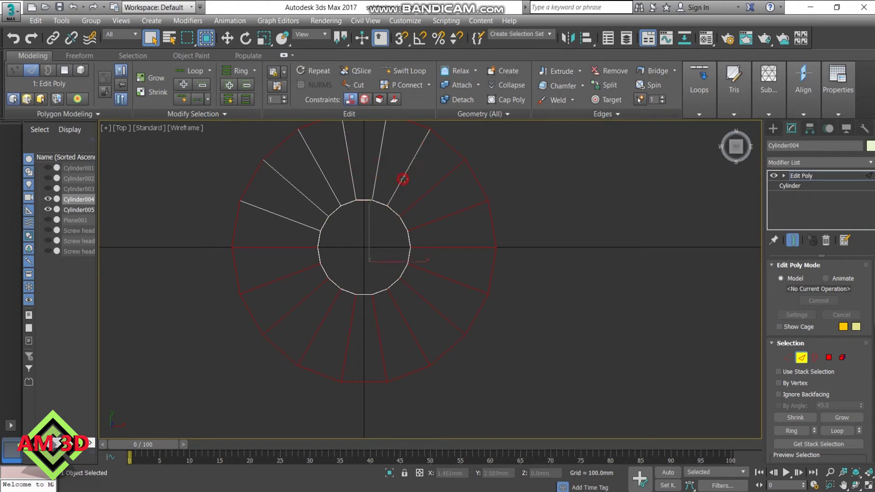
{"action": "left_click", "coordinate": [423, 196], "text": "ctrl"}
Deselect the remaining right, lower and left spoke edges, leaving only the outer rim loop.
{"action": "left_click", "coordinate": [439, 248]}
{"action": "left_click", "coordinate": [435, 273], "text": "ctrl"}
{"action": "left_click", "coordinate": [418, 295], "text": "ctrl"}
{"action": "left_click", "coordinate": [395, 305], "text": "ctrl"}
{"action": "left_click", "coordinate": [352, 320], "text": "ctrl"}
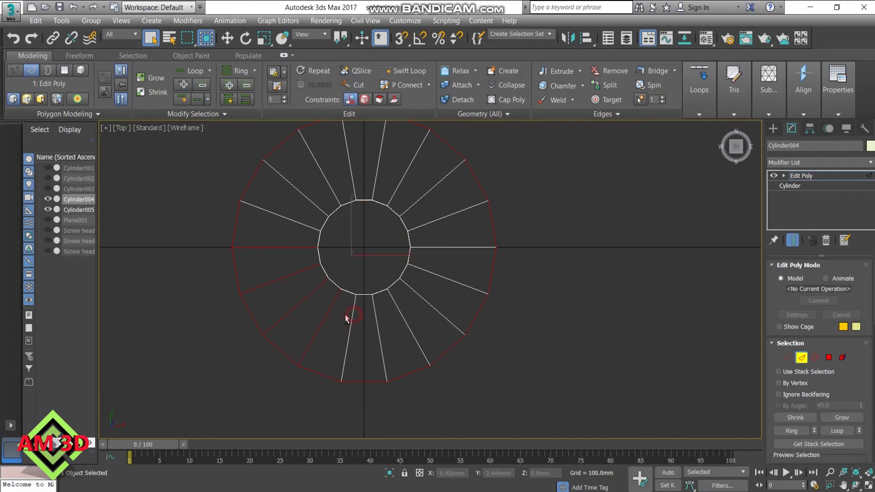
{"action": "left_click", "coordinate": [326, 309], "text": "ctrl"}
{"action": "left_click", "coordinate": [311, 294], "text": "ctrl"}
{"action": "left_click", "coordinate": [297, 272], "text": "ctrl"}
{"action": "left_click", "coordinate": [290, 246], "text": "ctrl"}
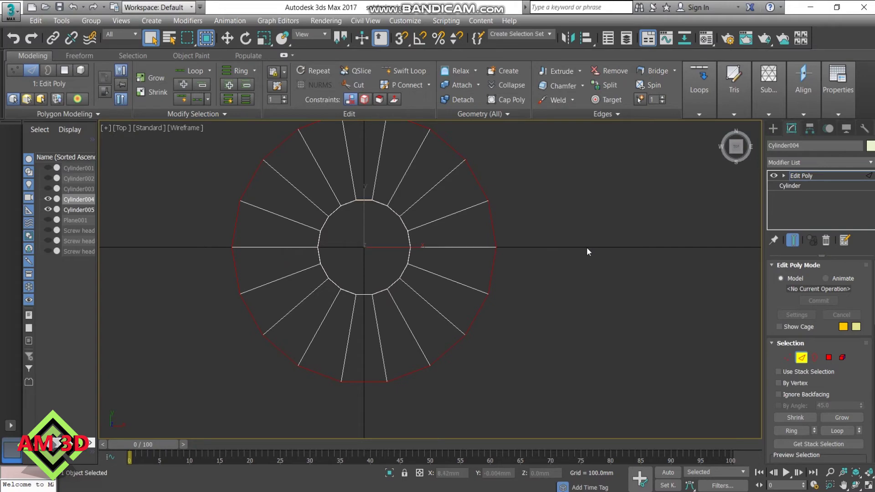
Orbit the maximized Perspective view around the ring disc, then maximize and pan the Front view onto it.
{"action": "key", "text": "alt+w"}
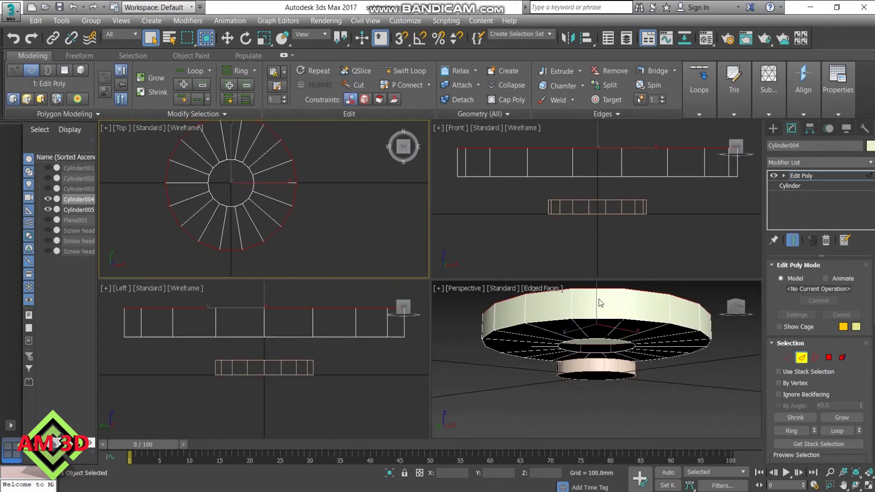
{"action": "right_click", "coordinate": [598, 299]}
{"action": "key", "text": "alt+w"}
{"action": "mouse_move", "coordinate": [582, 294]}
{"action": "middle_mouse_down", "text": "alt"}
{"action": "mouse_move", "coordinate": [581, 245]}
{"action": "mouse_move", "coordinate": [572, 332]}
{"action": "middle_mouse_up", "text": "alt"}
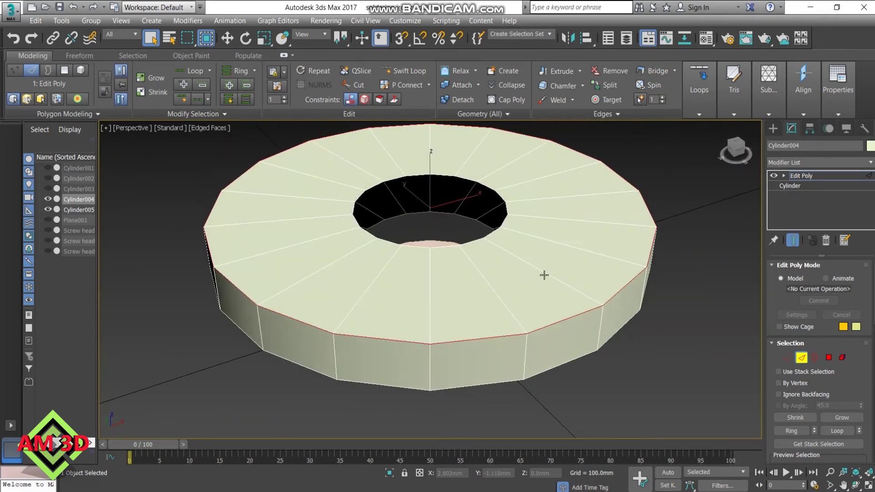
{"action": "key", "text": "alt+w"}
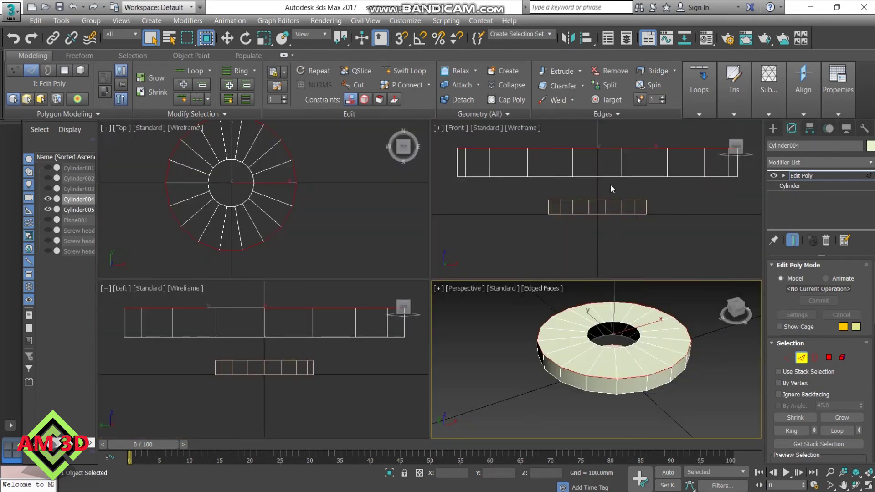
{"action": "right_click", "coordinate": [611, 184]}
{"action": "key", "text": "alt+w"}
{"action": "middle_click_drag", "start_coordinate": [503, 172], "coordinate": [510, 207]}
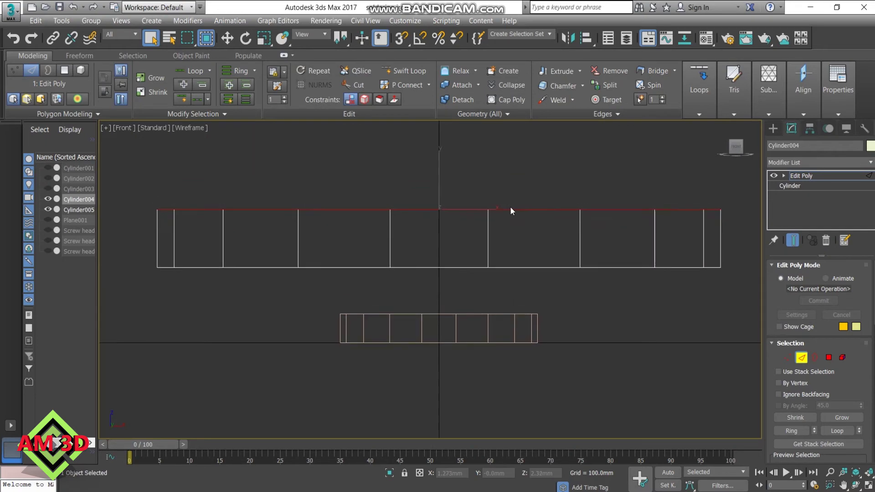
Chamfer the selected outer rim edges by 0.162 mm with 3 segments.
{"action": "left_click", "coordinate": [582, 86]}
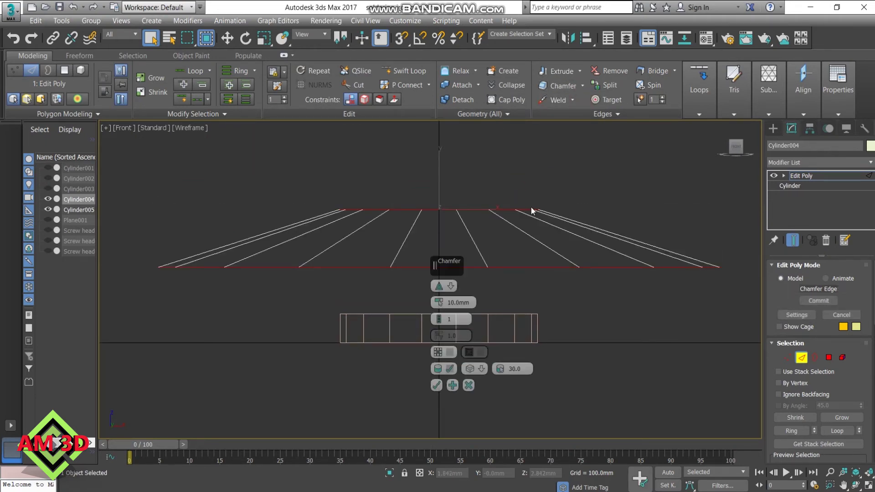
{"action": "right_click", "coordinate": [436, 304]}
{"action": "left_click_drag", "start_coordinate": [436, 305], "coordinate": [439, 294]}
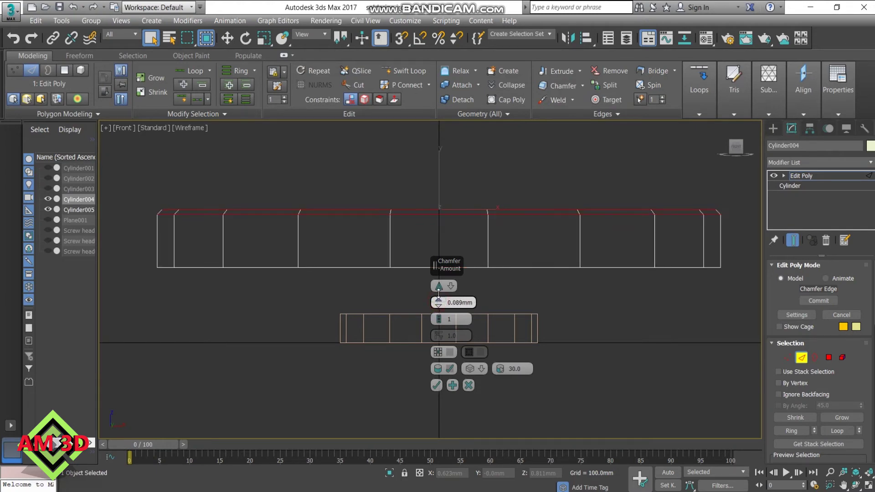
{"action": "left_click_drag", "start_coordinate": [439, 294], "coordinate": [438, 291]}
{"action": "left_click", "coordinate": [439, 317]}
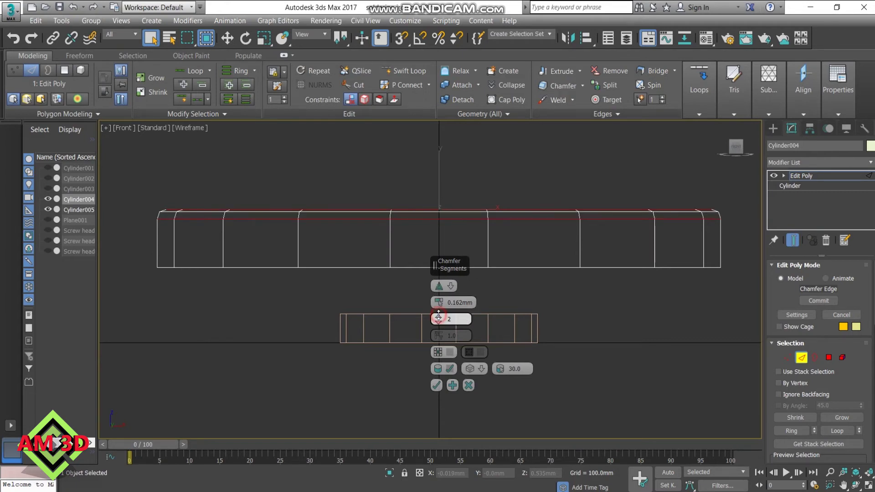
{"action": "left_click", "coordinate": [439, 317]}
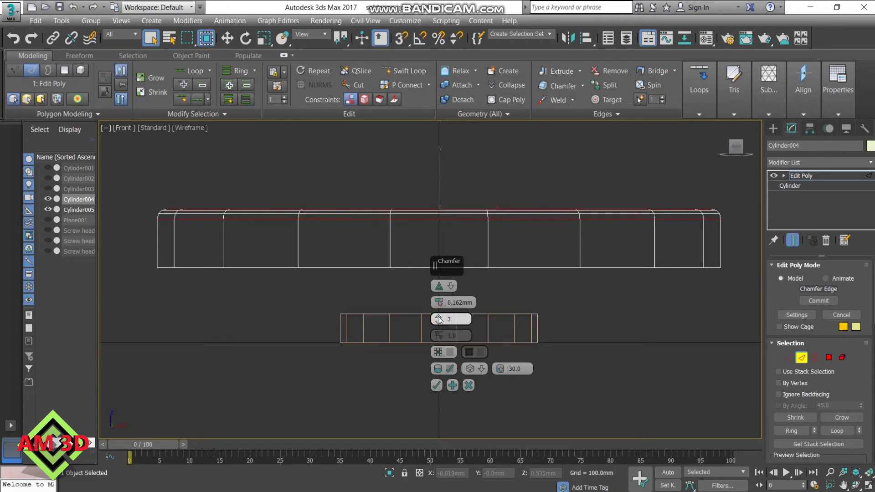
{"action": "left_click", "coordinate": [437, 385]}
Maximize the Perspective view, zoom to the ring disc, and deselect the rim edges.
{"action": "key", "text": "alt+w"}
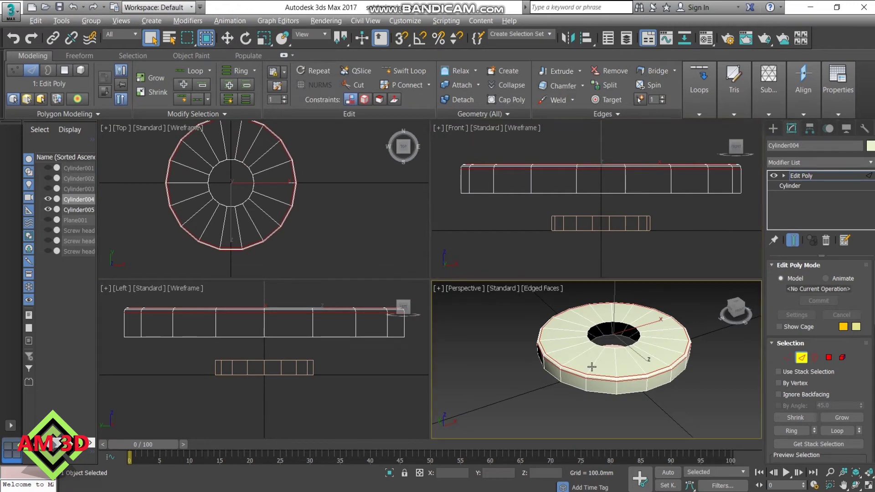
{"action": "key", "text": "alt+w"}
{"action": "key", "text": "z"}
{"action": "left_click", "coordinate": [630, 338]}
{"action": "scroll", "coordinate": [508, 270], "scroll_direction": "down", "scroll_amount": 1}
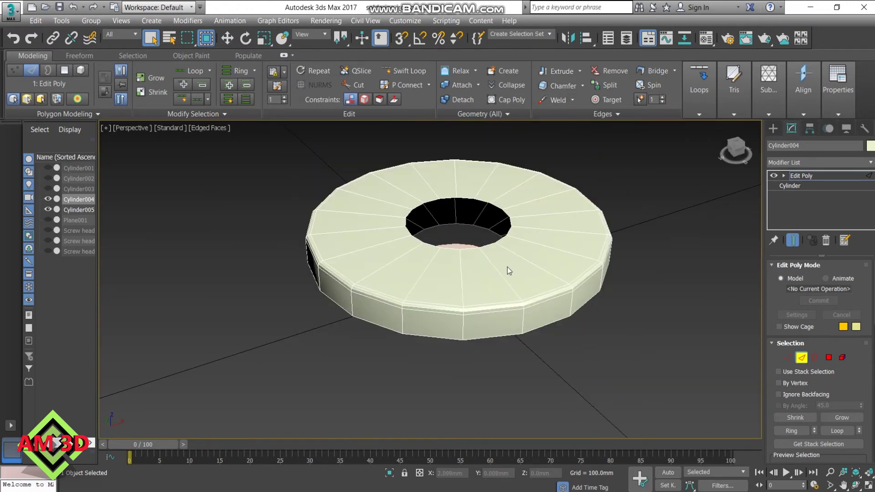
{"action": "scroll", "coordinate": [498, 305], "scroll_direction": "down", "scroll_amount": 1}
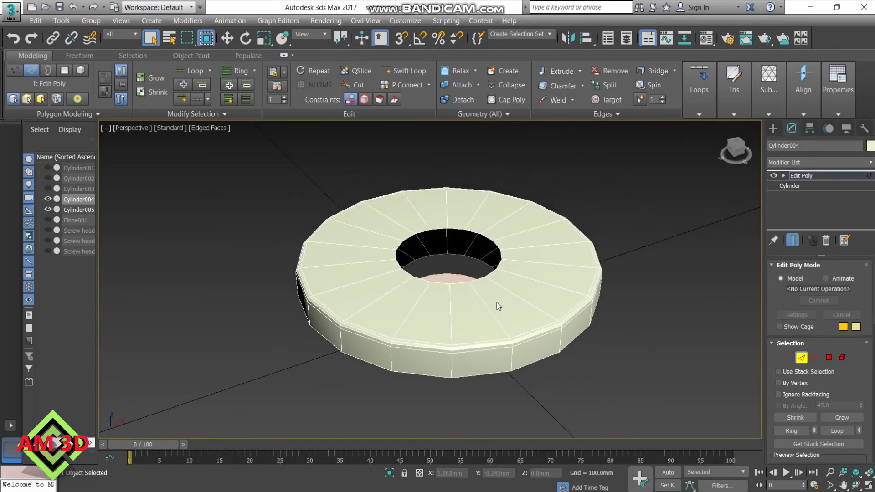
Select the hole's top and bottom border loops and bridge them with 3 segments.
{"action": "left_click", "coordinate": [815, 359]}
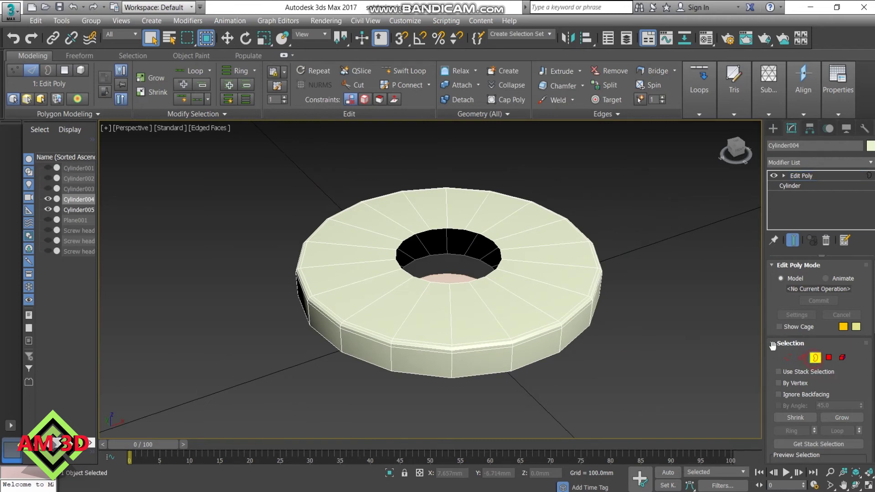
{"action": "left_click", "coordinate": [458, 253]}
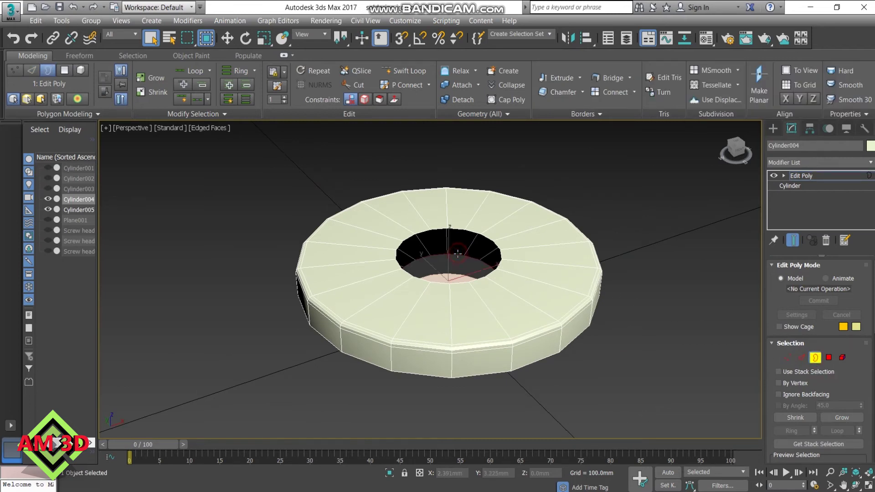
{"action": "left_click", "coordinate": [458, 228], "text": "ctrl"}
{"action": "left_click", "coordinate": [629, 78]}
{"action": "left_click", "coordinate": [633, 93]}
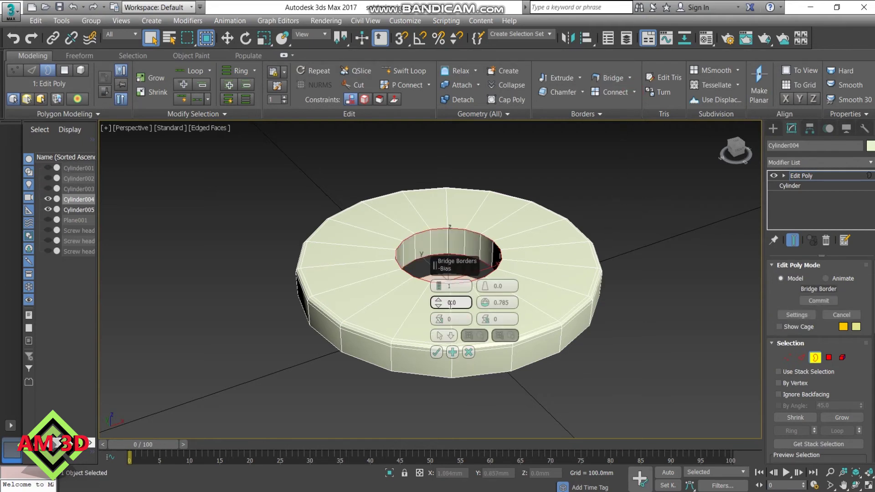
{"action": "left_click", "coordinate": [437, 284]}
{"action": "left_click", "coordinate": [437, 284]}
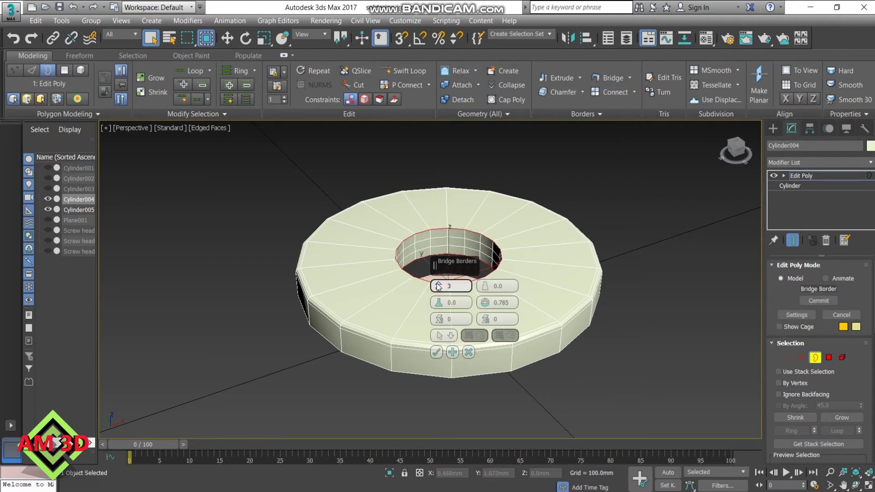
{"action": "left_click", "coordinate": [436, 351]}
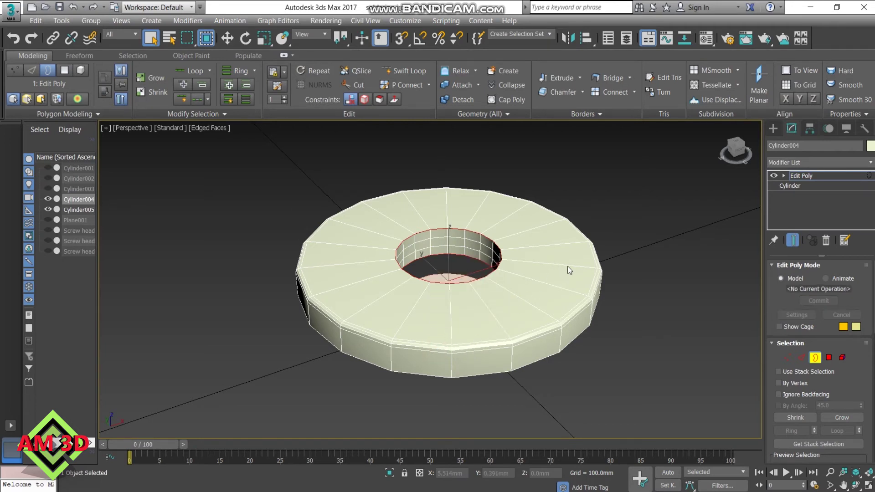
{"action": "left_click", "coordinate": [806, 176]}
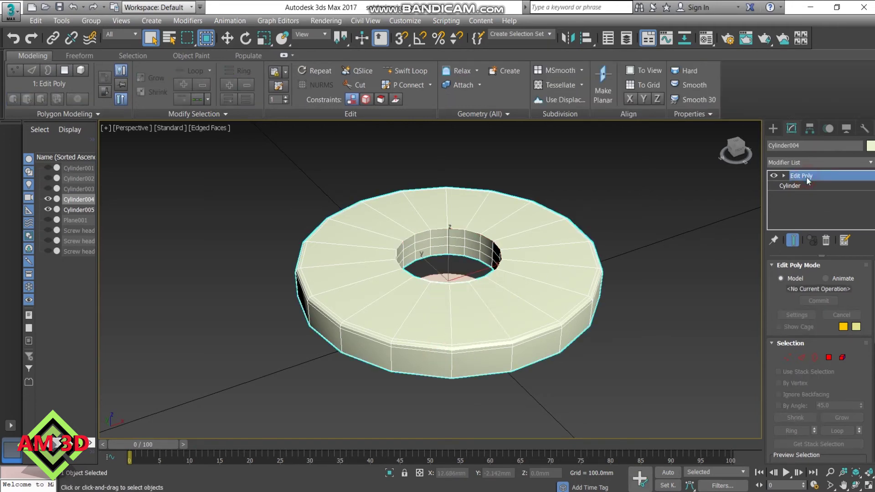
Drag Cylinder004 along Y to 155.705 mm, then delete the 1.75 mm Cylinder005.
{"action": "scroll", "coordinate": [605, 307], "scroll_direction": "down", "scroll_amount": 3}
{"action": "scroll", "coordinate": [605, 310], "scroll_direction": "down", "scroll_amount": 4}
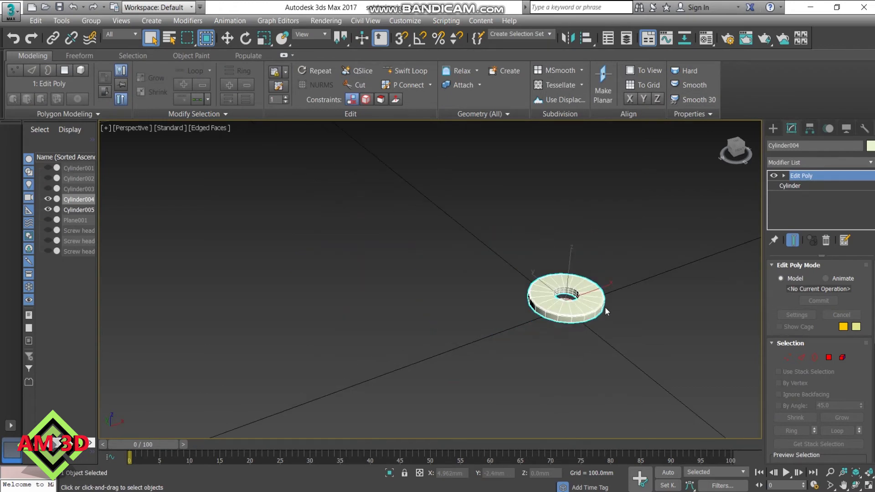
{"action": "left_click", "coordinate": [227, 39]}
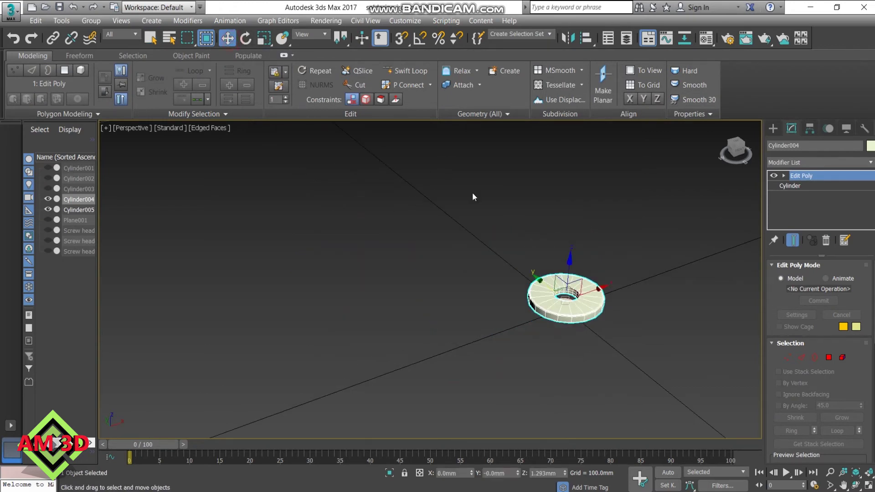
{"action": "middle_click_drag", "start_coordinate": [540, 252], "coordinate": [447, 256]}
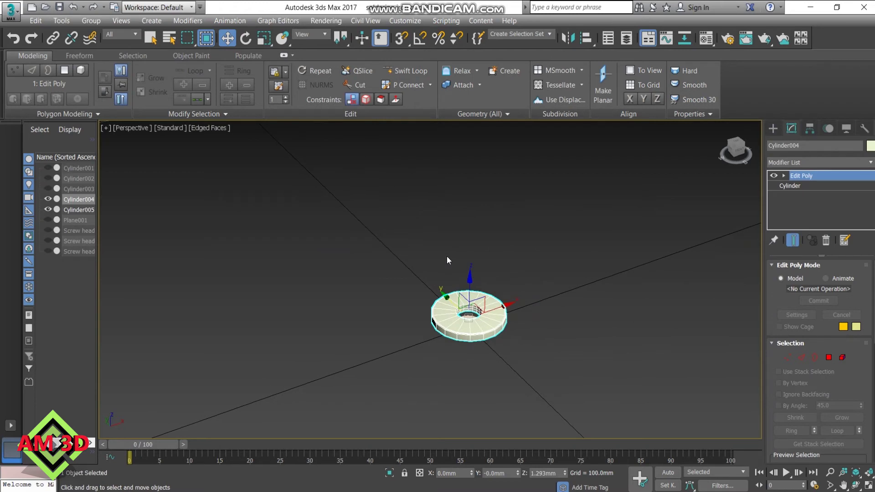
{"action": "scroll", "coordinate": [446, 256], "scroll_direction": "down", "scroll_amount": 3}
{"action": "scroll", "coordinate": [448, 255], "scroll_direction": "down", "scroll_amount": 3}
{"action": "scroll", "coordinate": [447, 255], "scroll_direction": "down", "scroll_amount": 2}
{"action": "middle_click_drag", "start_coordinate": [426, 260], "coordinate": [449, 293]}
{"action": "left_click_drag", "start_coordinate": [445, 289], "coordinate": [348, 200]}
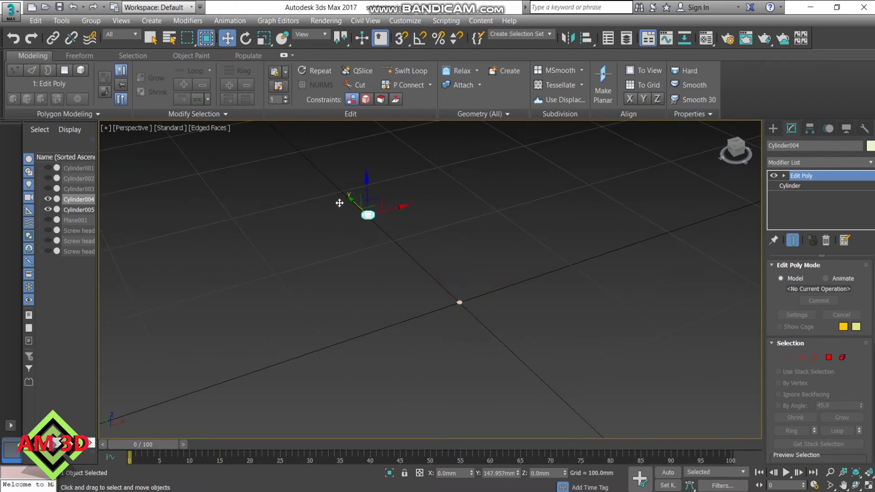
{"action": "left_click", "coordinate": [456, 312]}
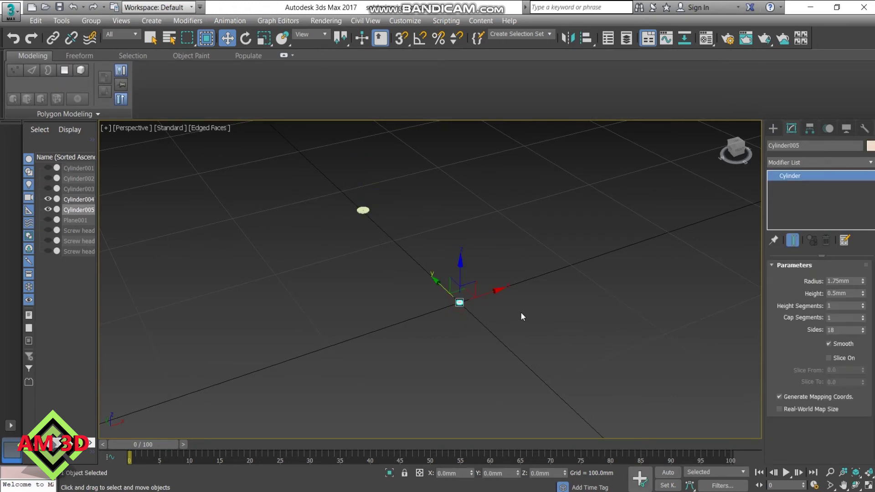
{"action": "key", "text": "Delete"}
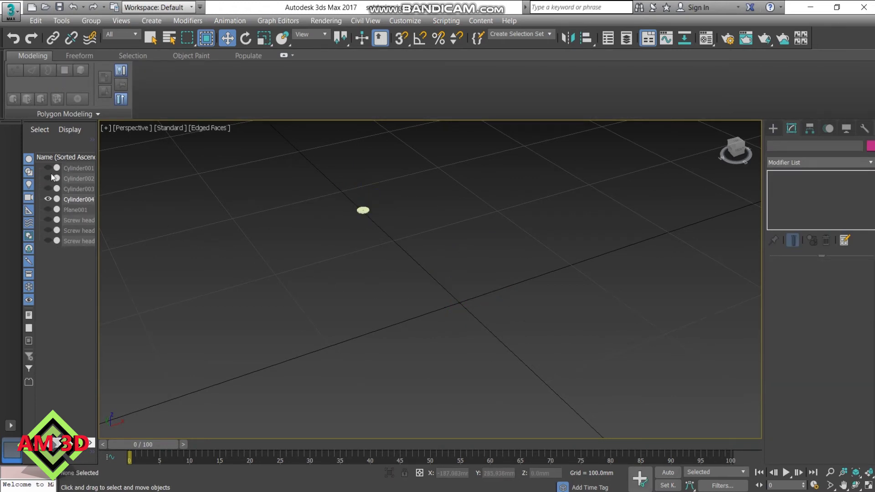
Unhide Cylinder001–003, Plane001 and the screw heads in the Scene Explorer.
{"action": "left_click", "coordinate": [48, 167]}
{"action": "left_click", "coordinate": [47, 178]}
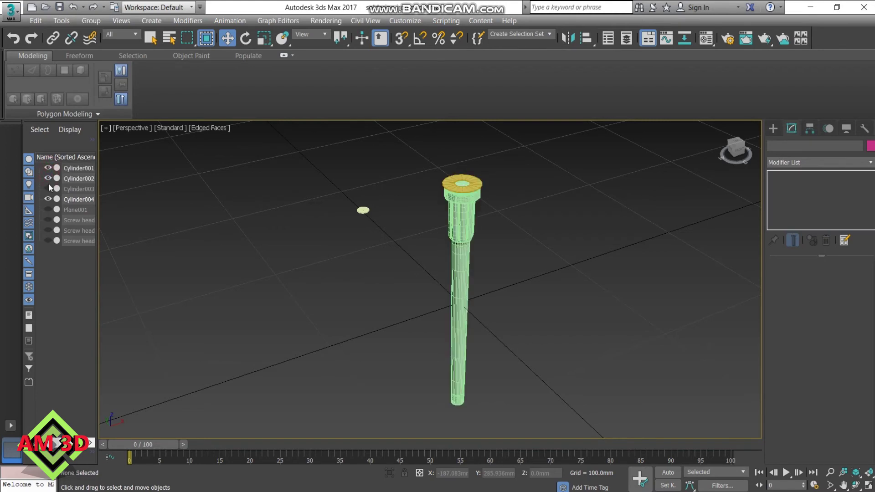
{"action": "left_click", "coordinate": [49, 186]}
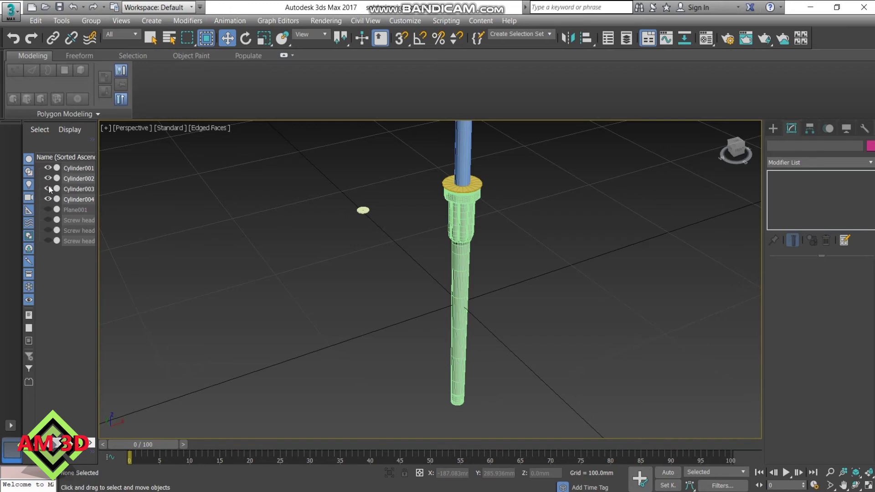
{"action": "left_click", "coordinate": [48, 210]}
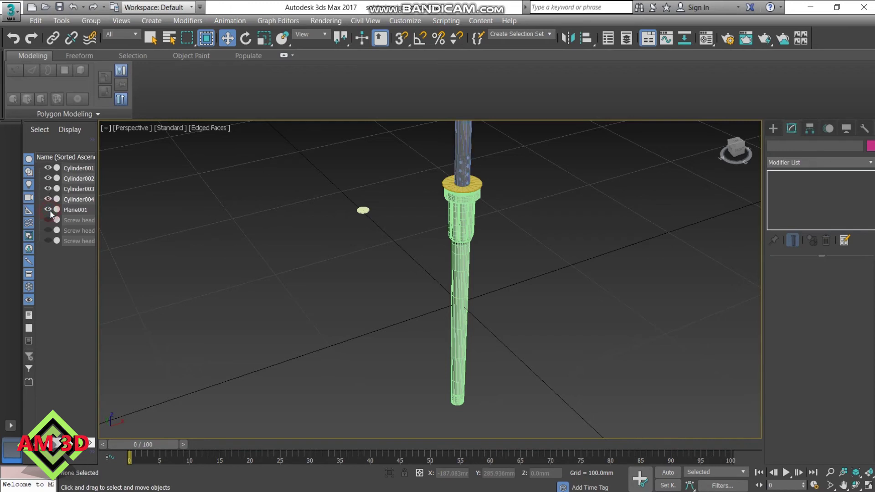
{"action": "left_click", "coordinate": [48, 200]}
{"action": "left_click", "coordinate": [48, 221]}
{"action": "left_click", "coordinate": [48, 231]}
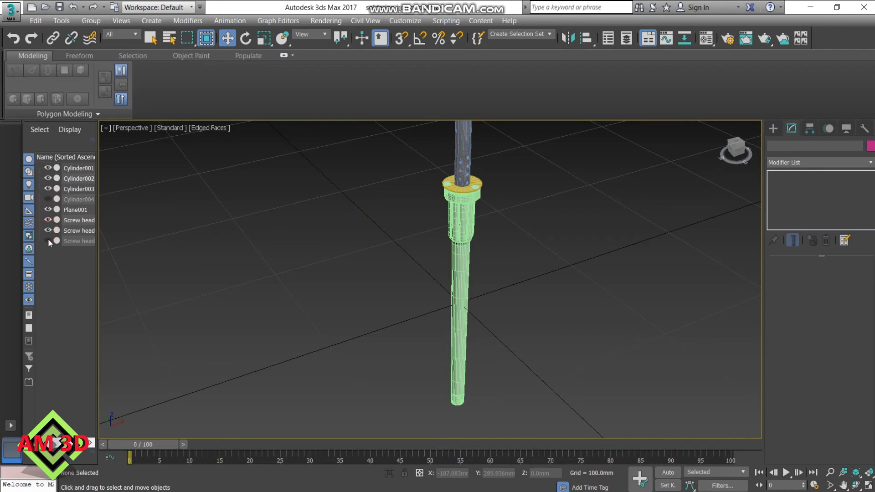
Show Cylinder004, hide Cylinder003, and raise the ring disc to Z 102.481mm.
{"action": "middle_click_drag", "start_coordinate": [337, 246], "coordinate": [334, 311]}
{"action": "left_click", "coordinate": [49, 199]}
{"action": "left_click", "coordinate": [47, 188]}
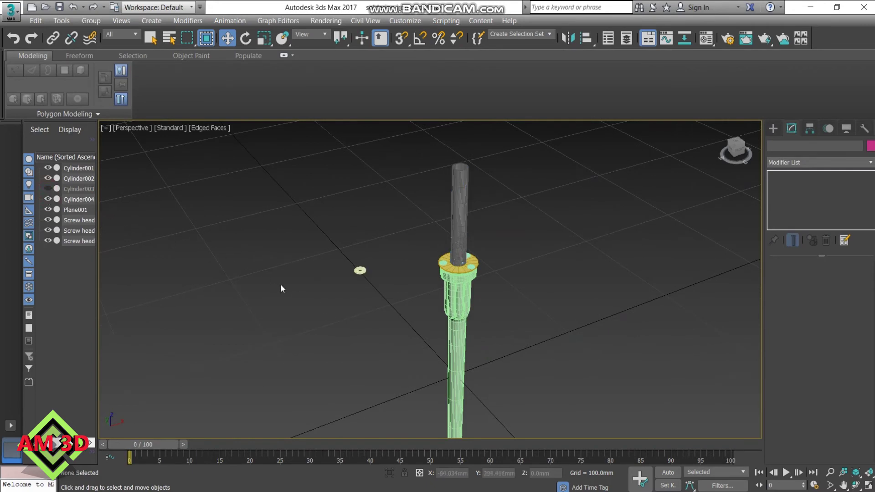
{"action": "left_click", "coordinate": [359, 271]}
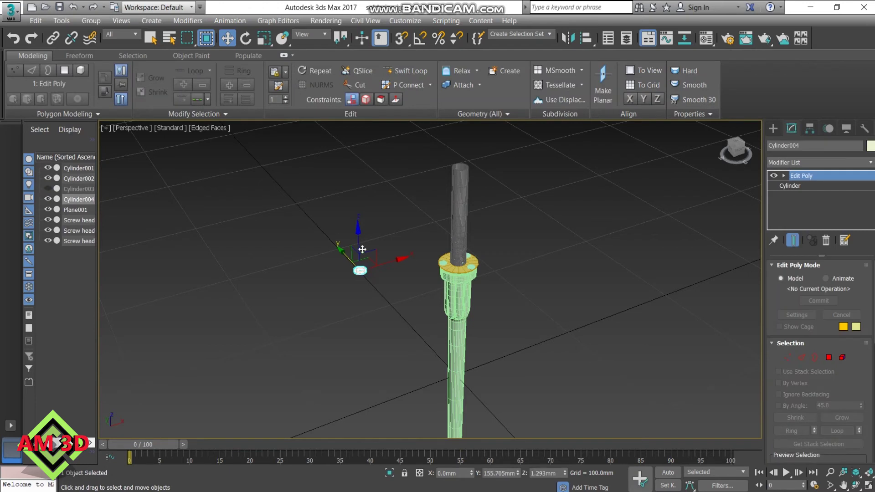
{"action": "left_click_drag", "start_coordinate": [359, 238], "coordinate": [353, 124]}
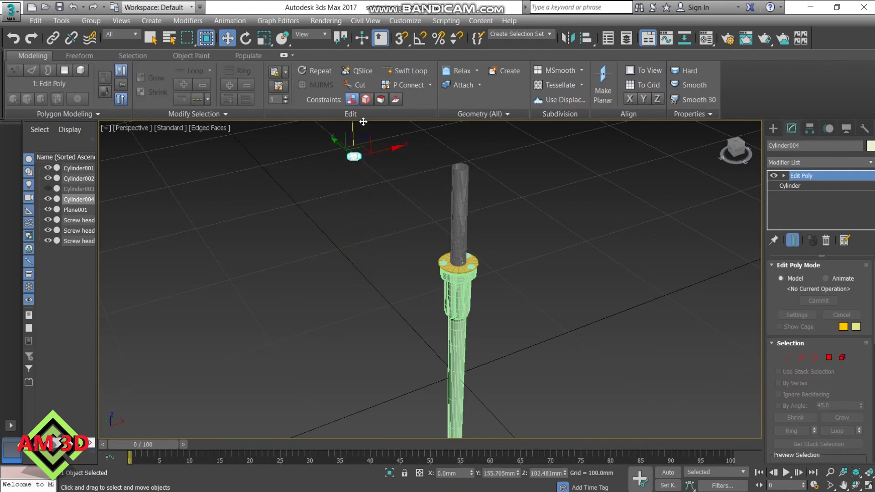
Zero Cylinder004's Y position, raise it along Z, and lower it onto the shaft top in Front view.
{"action": "right_click", "coordinate": [517, 474]}
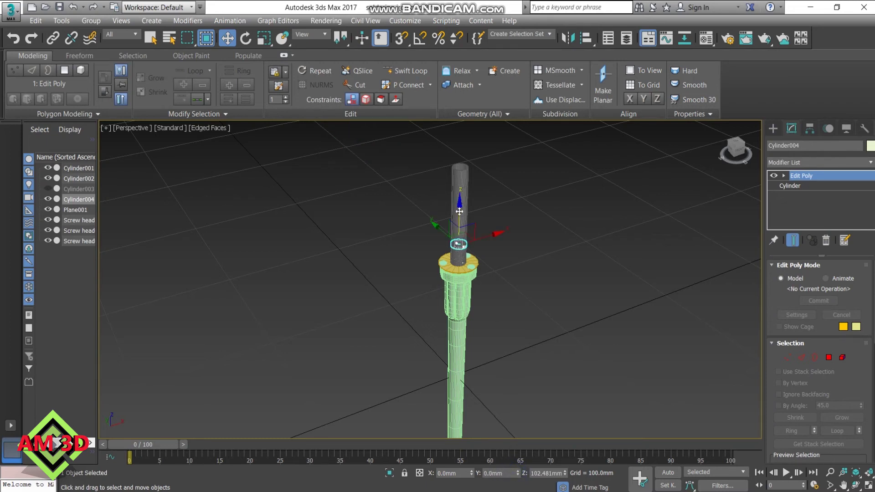
{"action": "left_click_drag", "start_coordinate": [460, 201], "coordinate": [468, 132]}
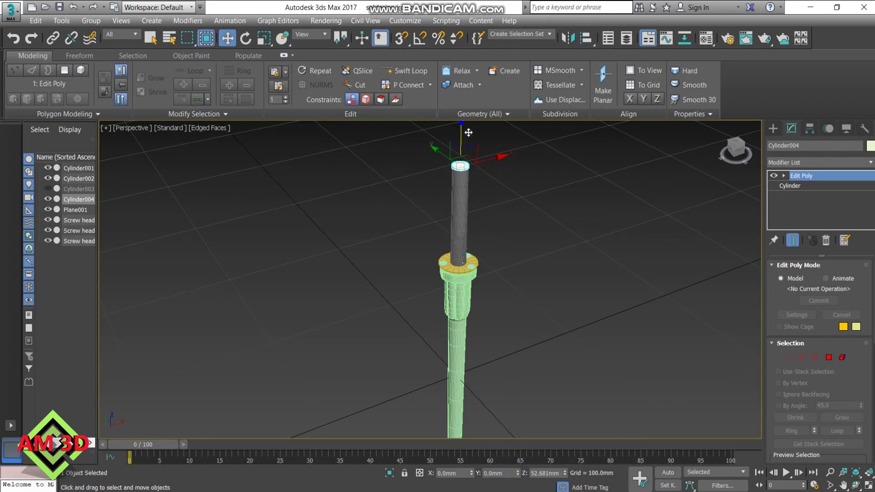
{"action": "key", "text": "alt+w"}
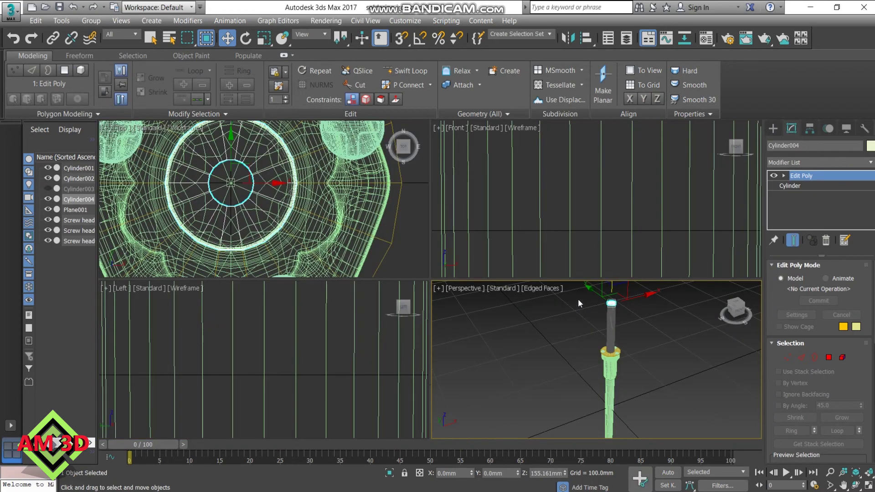
{"action": "right_click", "coordinate": [595, 234]}
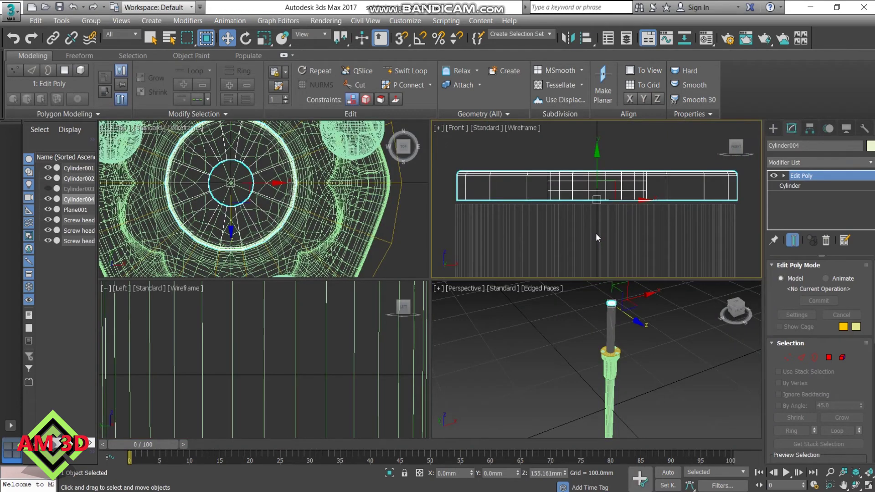
{"action": "key", "text": "alt+w"}
{"action": "scroll", "coordinate": [596, 233], "scroll_direction": "down", "scroll_amount": 3}
{"action": "scroll", "coordinate": [592, 235], "scroll_direction": "down", "scroll_amount": 2}
{"action": "middle_click_drag", "start_coordinate": [589, 237], "coordinate": [506, 244]}
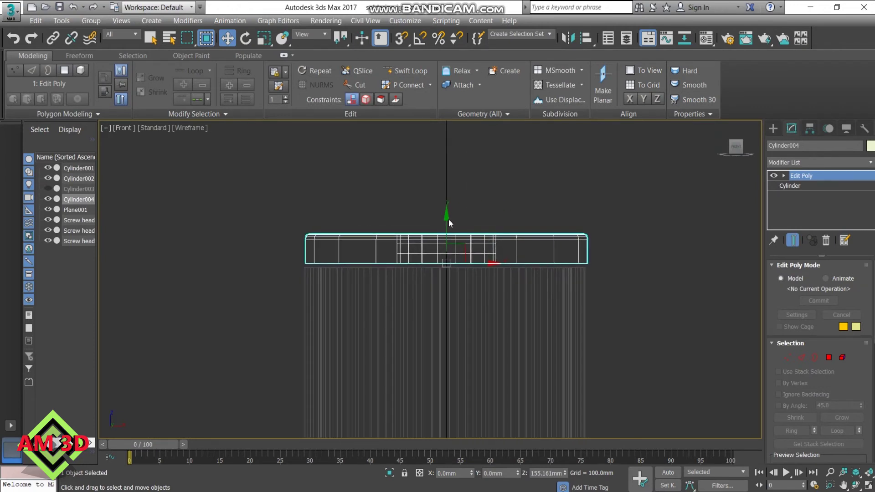
{"action": "scroll", "coordinate": [440, 254], "scroll_direction": "up", "scroll_amount": 5}
{"action": "left_click_drag", "start_coordinate": [463, 258], "coordinate": [463, 263]}
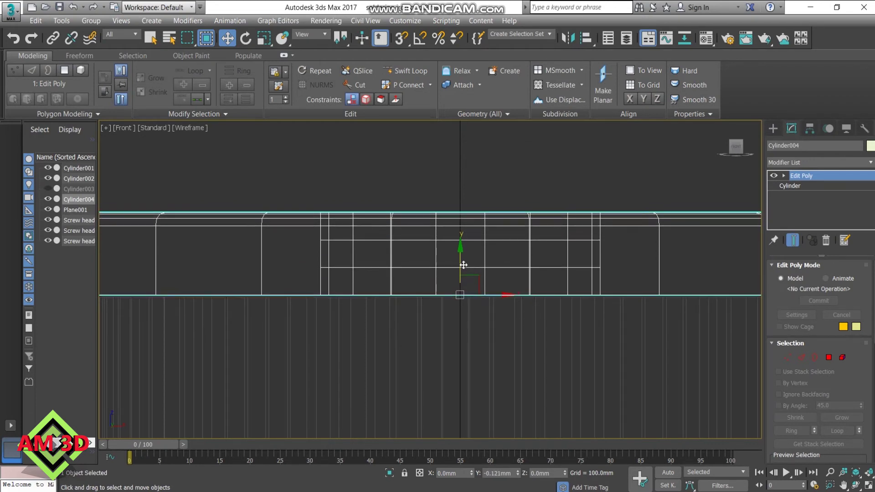
Inspect the ring cap seated on the shaft top in the Perspective view.
{"action": "key", "text": "alt+w"}
{"action": "key", "text": "alt+w"}
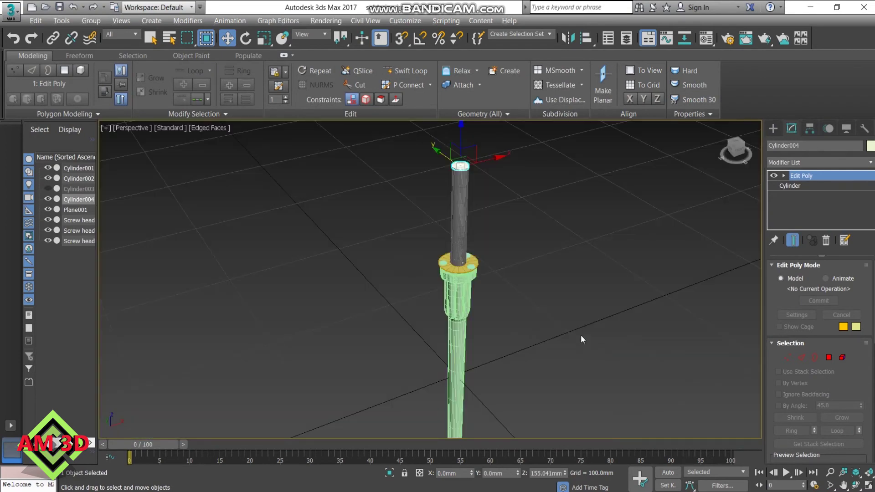
{"action": "scroll", "coordinate": [486, 288], "scroll_direction": "up", "scroll_amount": 2}
{"action": "scroll", "coordinate": [472, 232], "scroll_direction": "up", "scroll_amount": 3}
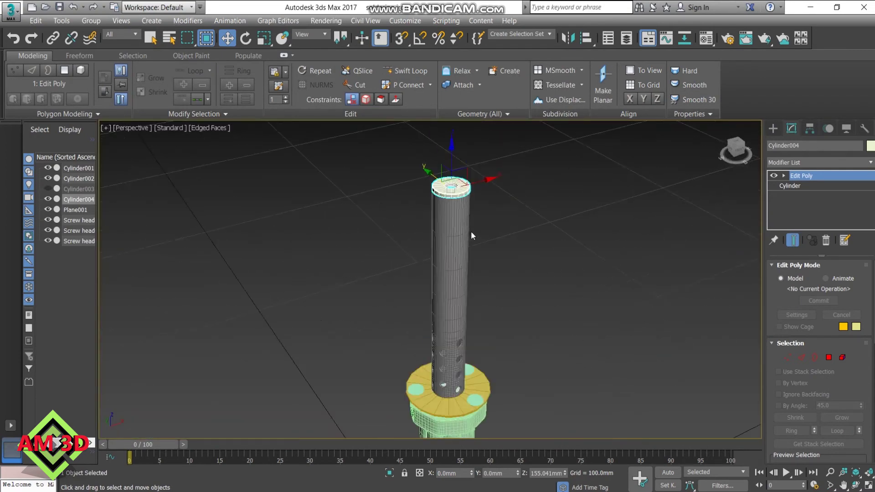
{"action": "scroll", "coordinate": [471, 231], "scroll_direction": "up", "scroll_amount": 2}
{"action": "scroll", "coordinate": [471, 231], "scroll_direction": "down", "scroll_amount": 1}
{"action": "scroll", "coordinate": [485, 258], "scroll_direction": "down", "scroll_amount": 1}
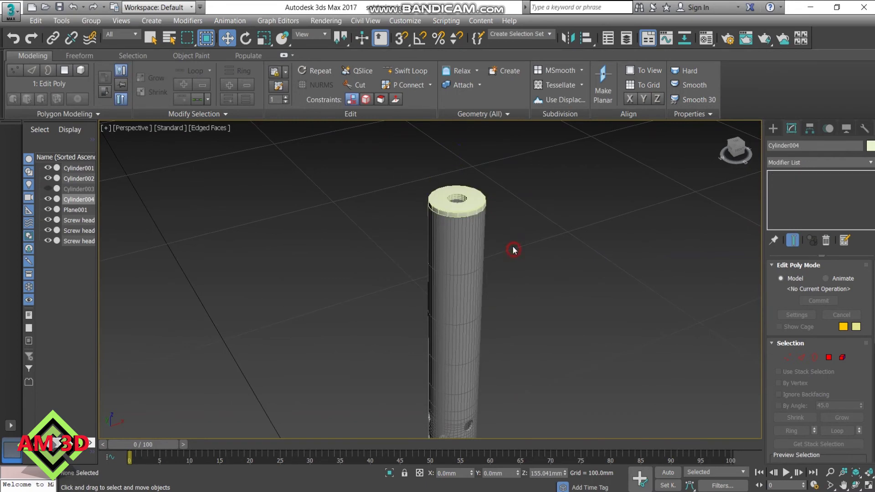
{"action": "left_click", "coordinate": [510, 246]}
{"action": "middle_click_drag", "start_coordinate": [510, 246], "coordinate": [513, 299]}
{"action": "scroll", "coordinate": [514, 299], "scroll_direction": "down", "scroll_amount": 1}
{"action": "scroll", "coordinate": [513, 299], "scroll_direction": "up", "scroll_amount": 2}
{"action": "scroll", "coordinate": [509, 305], "scroll_direction": "up", "scroll_amount": 1}
{"action": "scroll", "coordinate": [510, 307], "scroll_direction": "up", "scroll_amount": 3}
{"action": "middle_click_drag", "start_coordinate": [500, 321], "coordinate": [519, 282]}
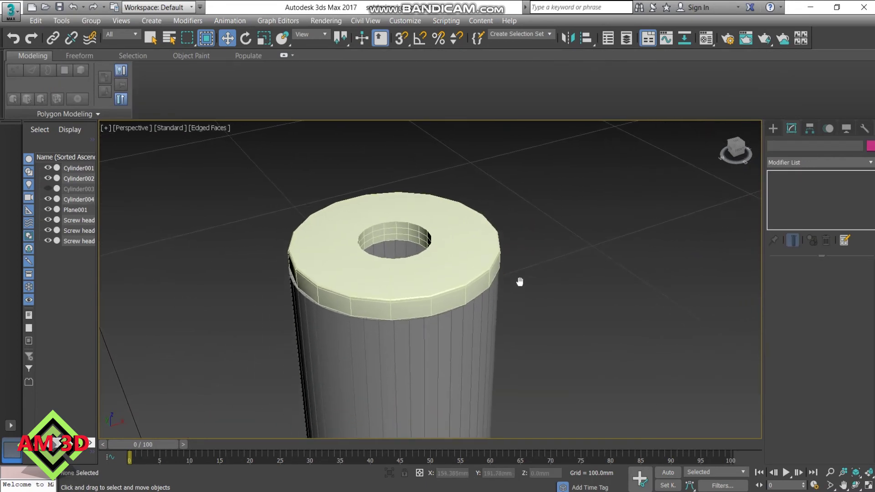
{"action": "scroll", "coordinate": [523, 288], "scroll_direction": "down", "scroll_amount": 3}
{"action": "scroll", "coordinate": [529, 297], "scroll_direction": "down", "scroll_amount": 2}
{"action": "mouse_move", "coordinate": [551, 317]}
{"action": "middle_mouse_down"}
{"action": "mouse_move", "coordinate": [460, 316]}
{"action": "mouse_move", "coordinate": [469, 317]}
{"action": "middle_mouse_up"}
{"action": "scroll", "coordinate": [460, 316], "scroll_direction": "up", "scroll_amount": 1}
{"action": "scroll", "coordinate": [447, 308], "scroll_direction": "up", "scroll_amount": 2}
{"action": "scroll", "coordinate": [447, 308], "scroll_direction": "up", "scroll_amount": 2}
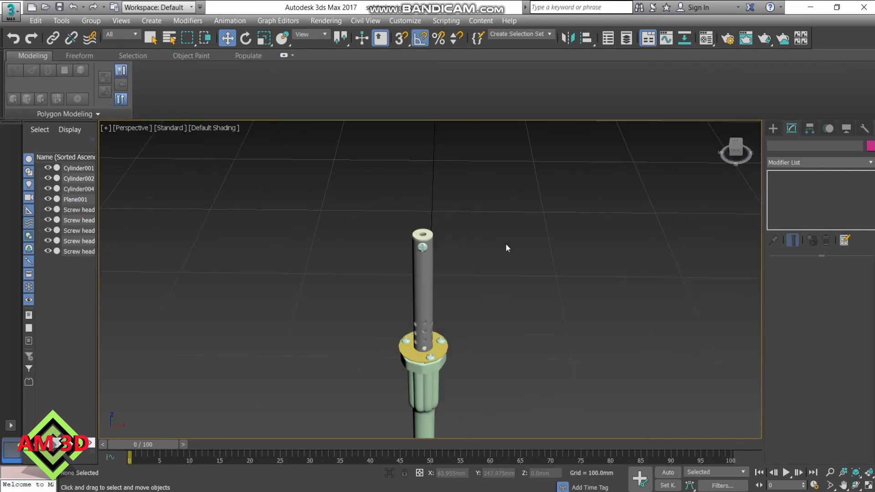
Hide Cylinder001, Cylinder002, Cylinder004, Plane001 and all screw heads in Scene Explorer.
{"action": "left_click", "coordinate": [47, 168]}
{"action": "left_click", "coordinate": [47, 188]}
{"action": "left_click", "coordinate": [47, 200]}
{"action": "left_click", "coordinate": [48, 221]}
{"action": "left_click", "coordinate": [47, 230]}
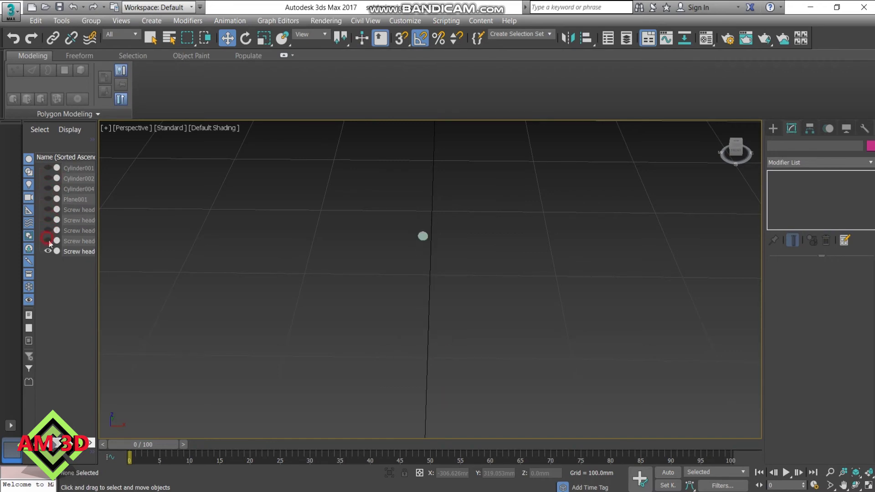
{"action": "left_click", "coordinate": [48, 252]}
{"action": "key", "text": "z"}
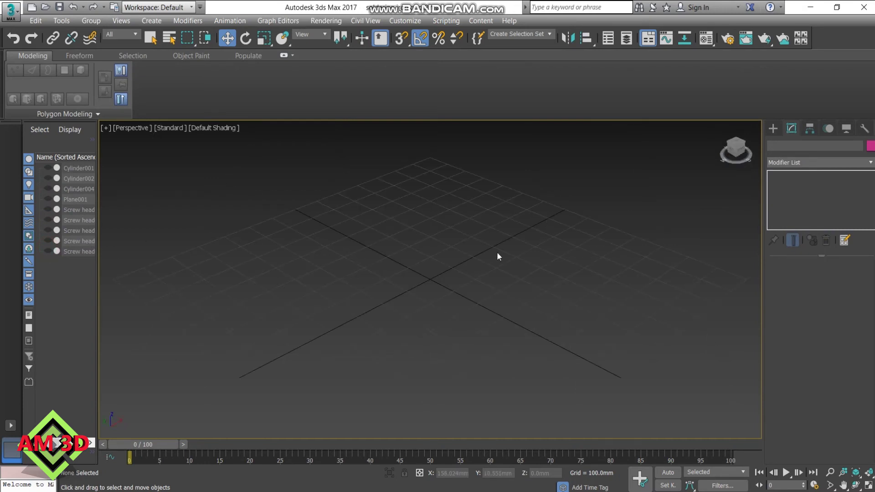
Create a Keyboard Entry cylinder with radius 1.75 and height 20 at the origin.
{"action": "left_click", "coordinate": [775, 130]}
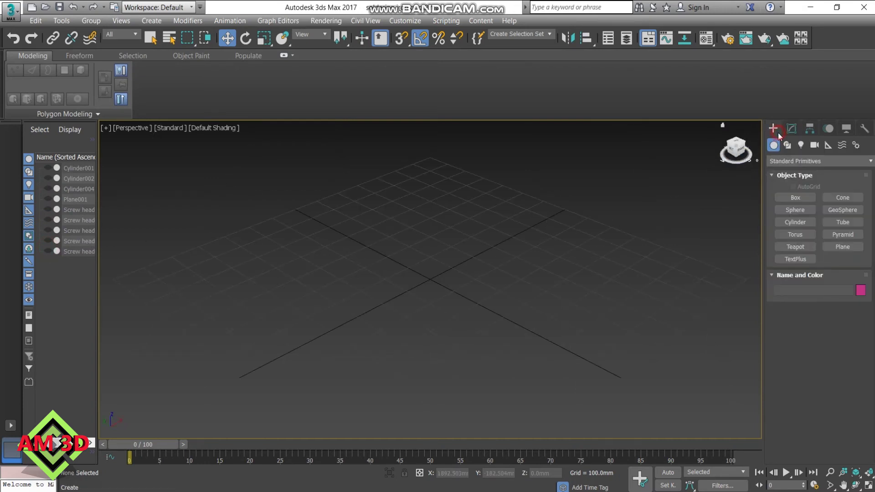
{"action": "left_click", "coordinate": [796, 223]}
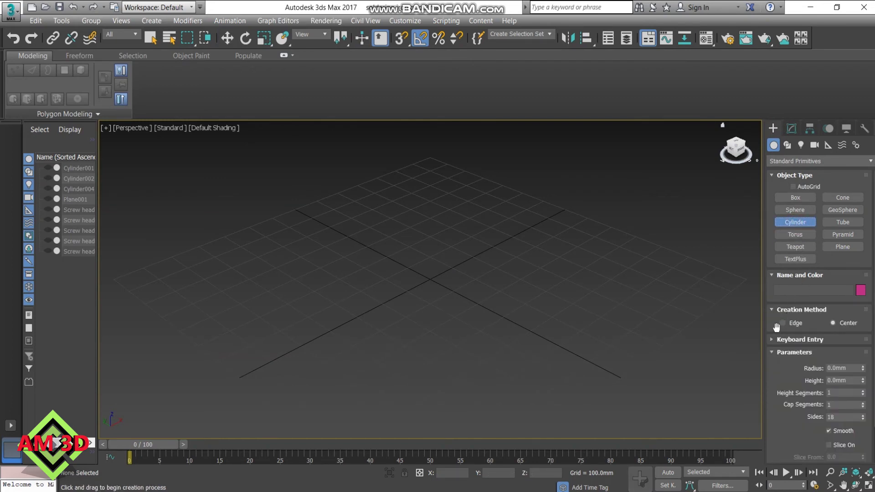
{"action": "left_click", "coordinate": [771, 340]}
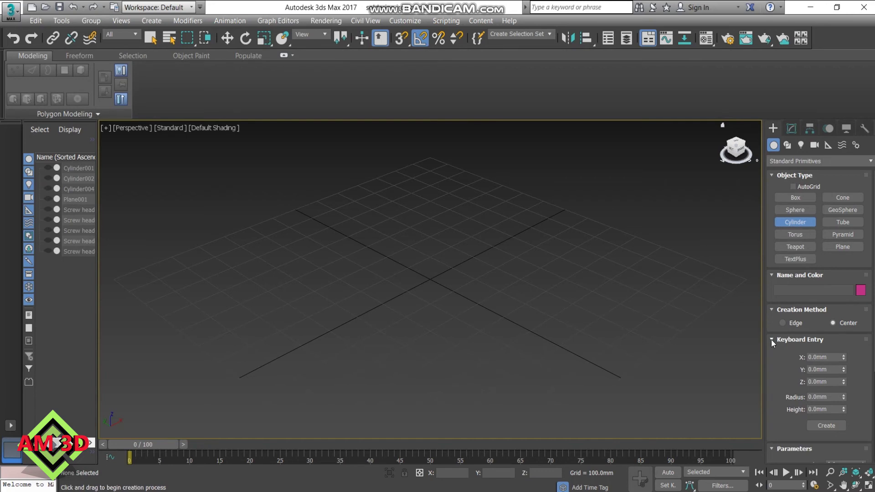
{"action": "left_click", "coordinate": [826, 397]}
{"action": "type", "text": "1.75"}
{"action": "left_click", "coordinate": [832, 409]}
{"action": "type", "text": "20"}
{"action": "key", "text": "Return"}
{"action": "left_click", "coordinate": [826, 425]}
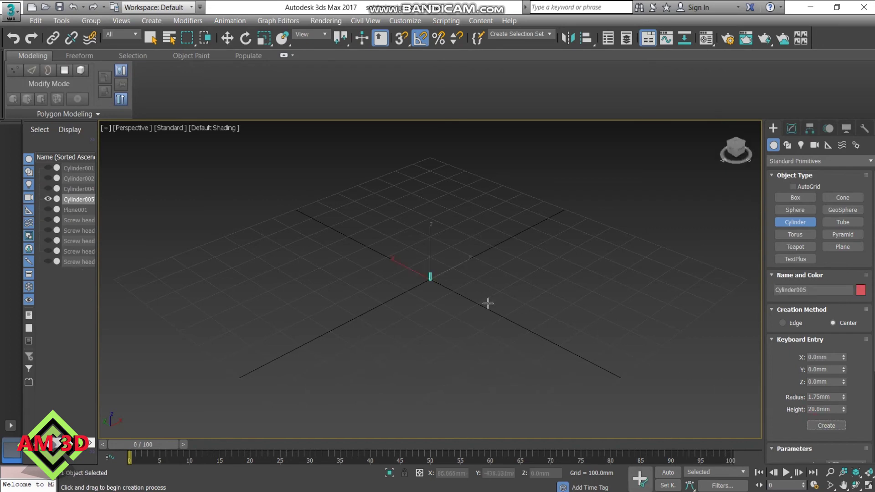
{"action": "key", "text": "z"}
{"action": "scroll", "coordinate": [445, 271], "scroll_direction": "down", "scroll_amount": 3}
{"action": "key", "text": "w"}
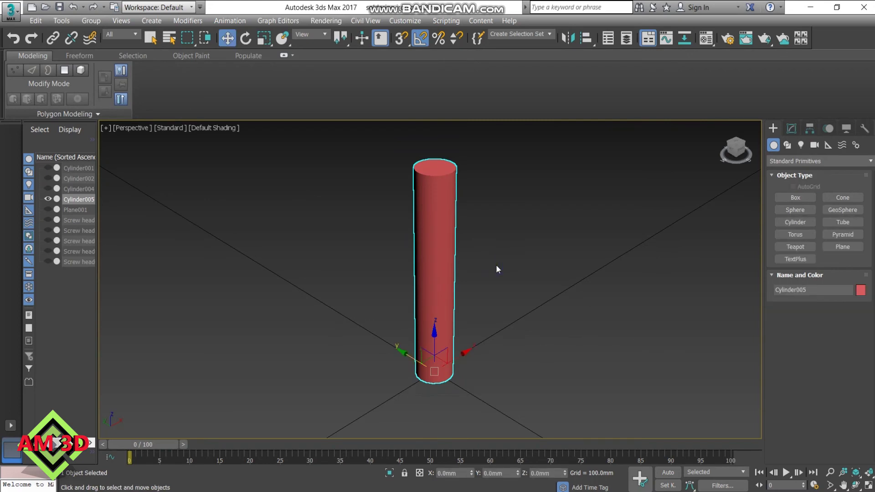
{"action": "key", "text": "alt+w"}
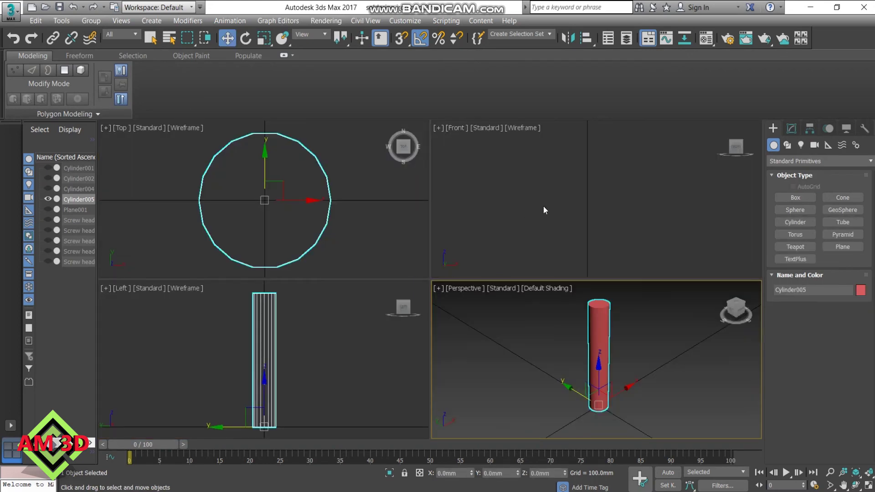
Make Cylinder005 Edit Poly in the maximized Front view and Swift Loop an edge ring near its top.
{"action": "right_click", "coordinate": [544, 207]}
{"action": "right_click", "coordinate": [300, 202]}
{"action": "right_click", "coordinate": [282, 324]}
{"action": "right_click", "coordinate": [599, 202]}
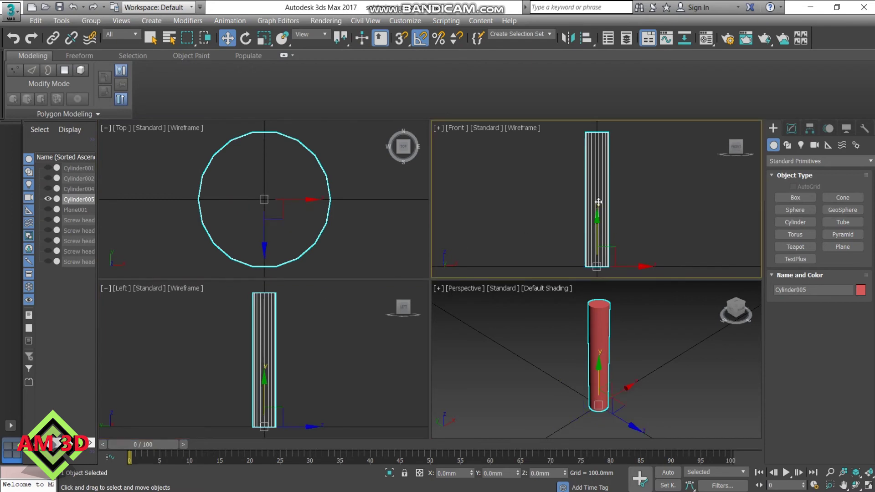
{"action": "key", "text": "alt+w"}
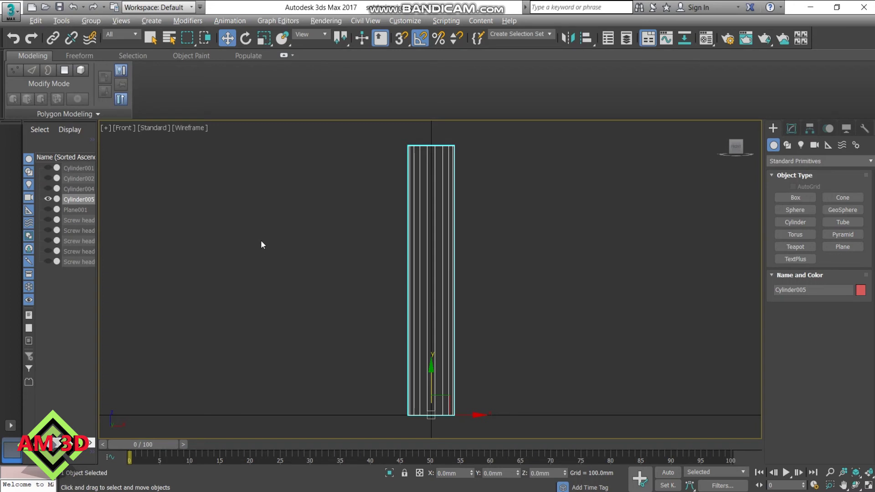
{"action": "left_click", "coordinate": [95, 114]}
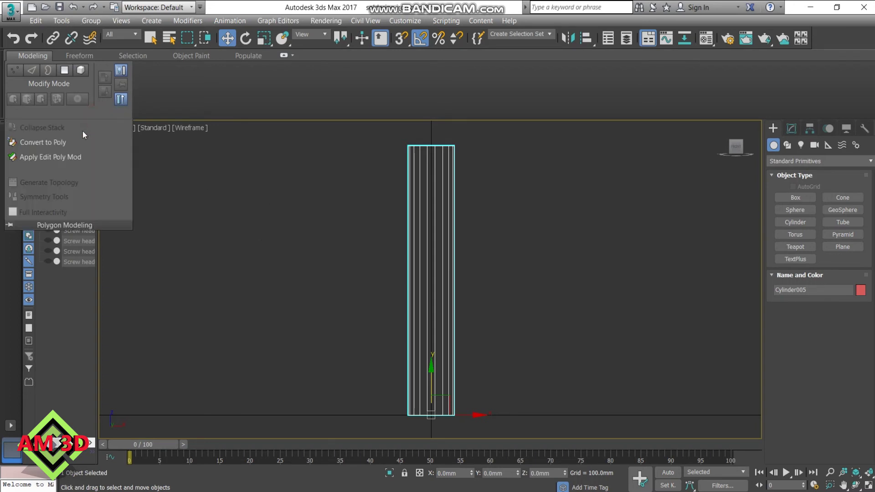
{"action": "left_click", "coordinate": [63, 158]}
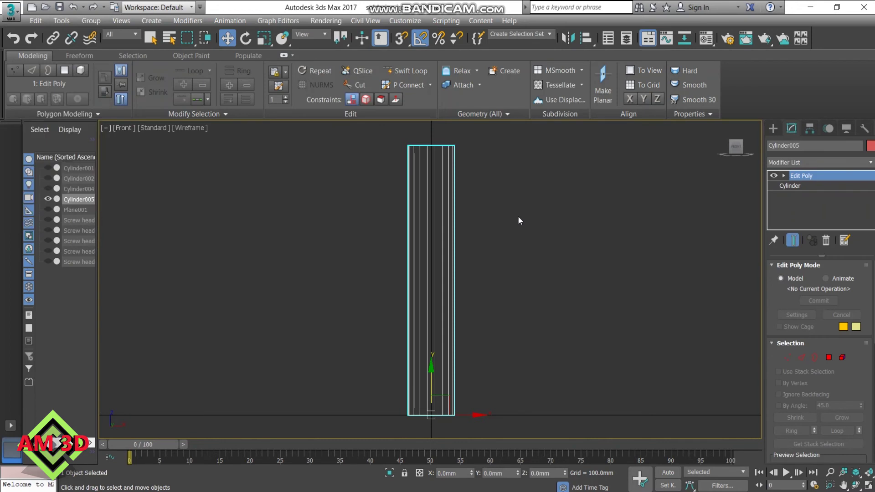
{"action": "left_click", "coordinate": [409, 74]}
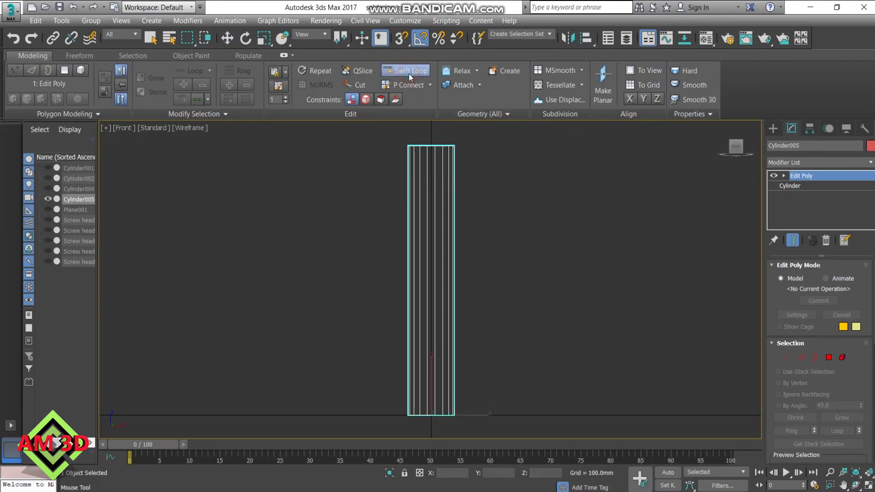
{"action": "left_click", "coordinate": [426, 182]}
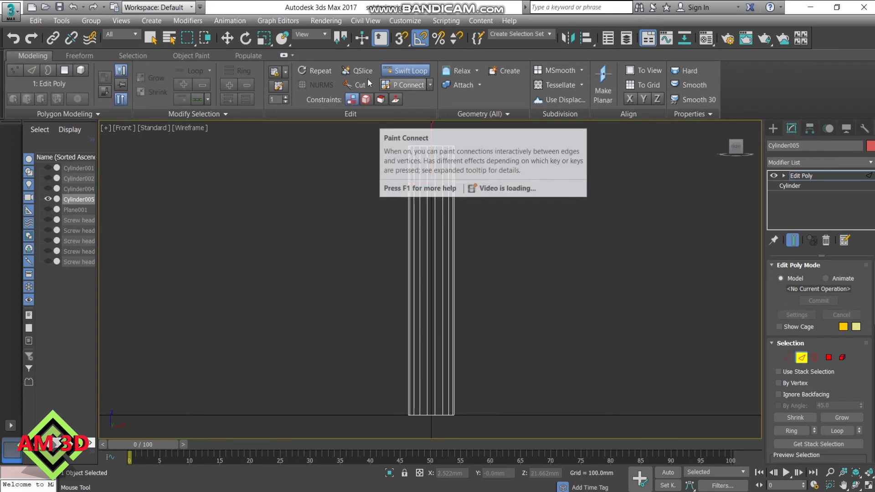
{"action": "left_click", "coordinate": [232, 40]}
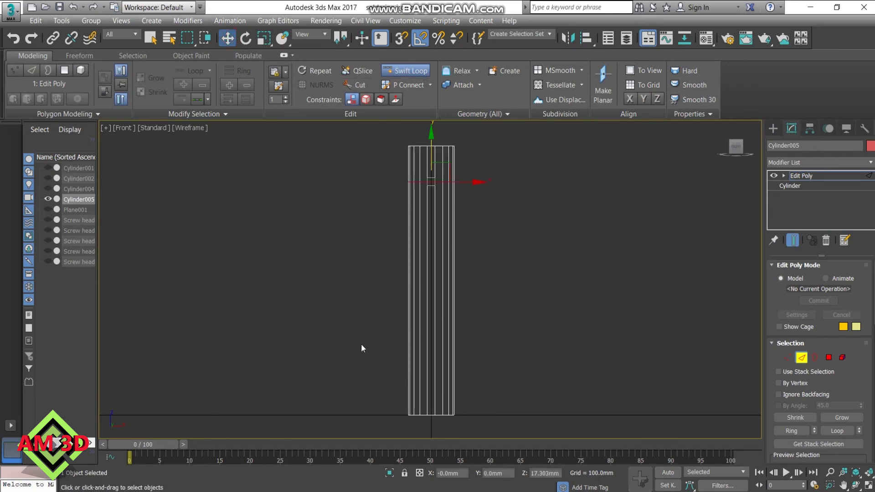
Set the edge loop's Z to 13 mm and select the cylinder's top ring of vertices.
{"action": "left_click", "coordinate": [560, 473]}
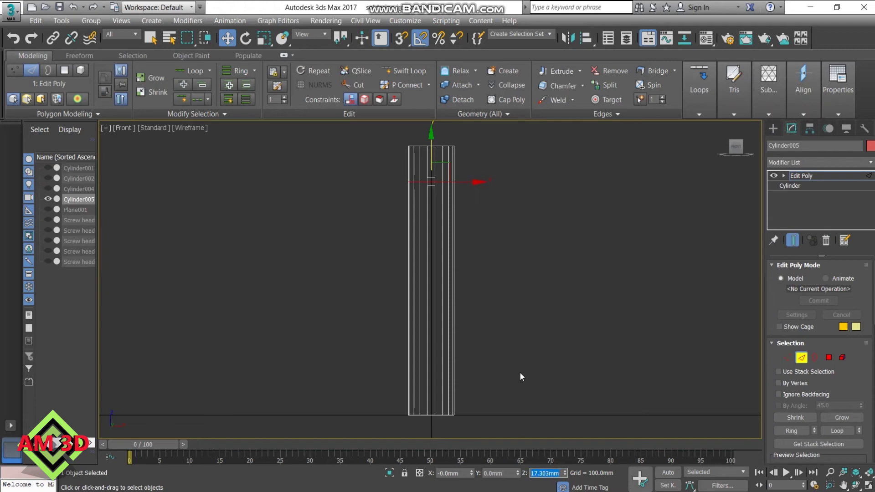
{"action": "type", "text": "13"}
{"action": "key", "text": "Return"}
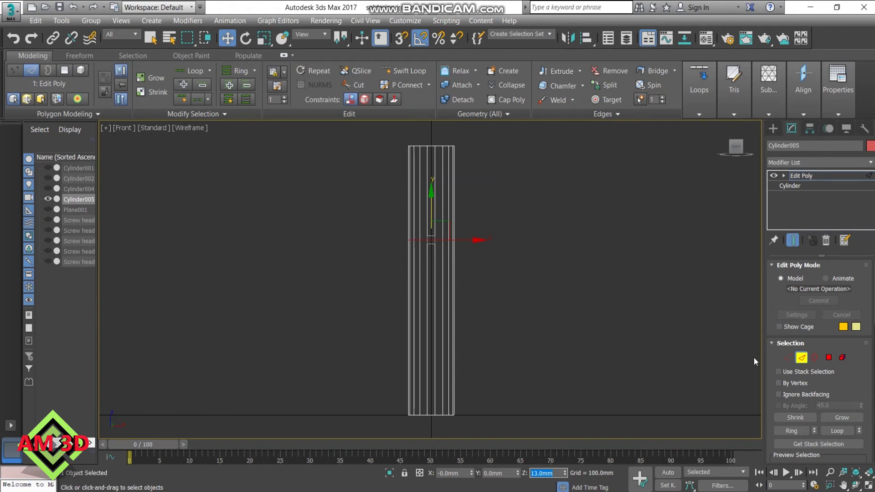
{"action": "left_click", "coordinate": [788, 357]}
{"action": "left_click", "coordinate": [400, 134]}
{"action": "left_click_drag", "start_coordinate": [472, 160], "coordinate": [472, 162]}
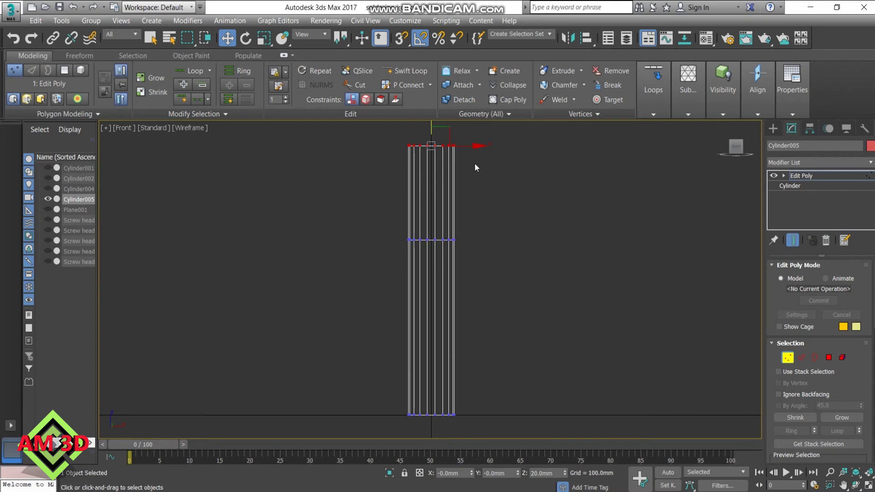
Uniform-scale the top vertices inward in Right view until they collapse to a sharp point.
{"action": "mouse_move", "coordinate": [474, 162]}
{"action": "middle_mouse_down", "text": "alt"}
{"action": "mouse_move", "coordinate": [475, 223]}
{"action": "mouse_move", "coordinate": [476, 208]}
{"action": "middle_mouse_up", "text": "alt"}
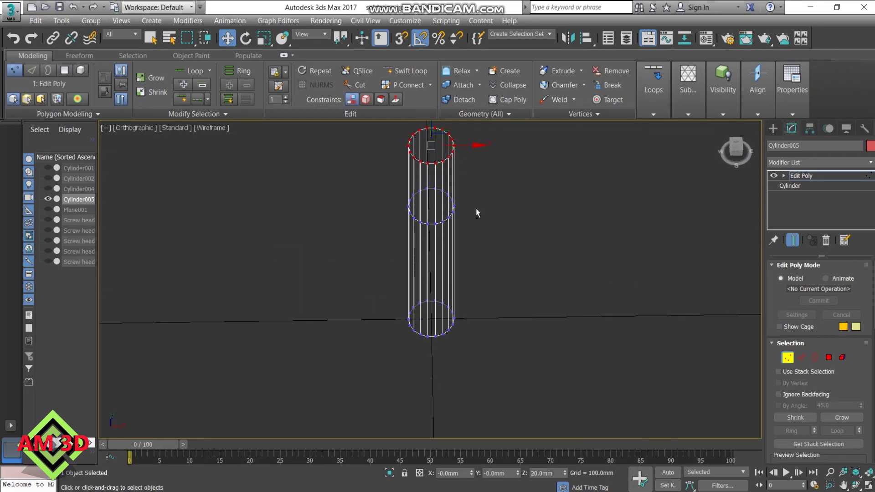
{"action": "left_click", "coordinate": [131, 131]}
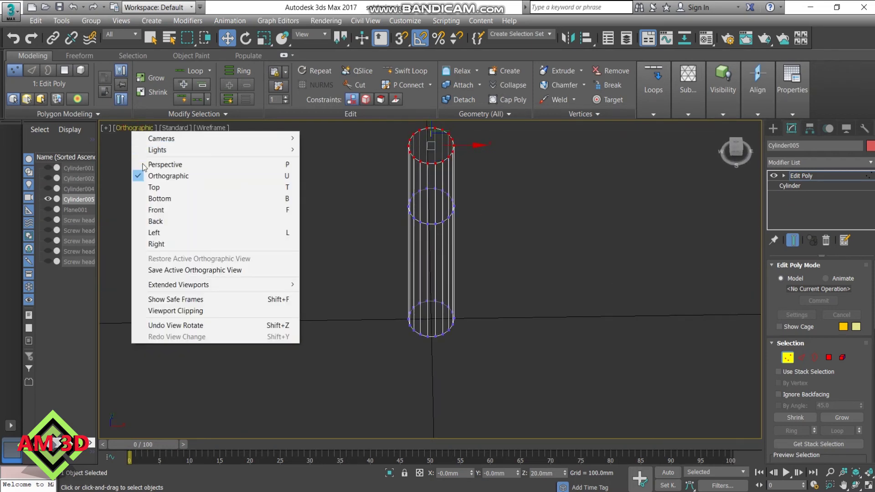
{"action": "left_click", "coordinate": [156, 244]}
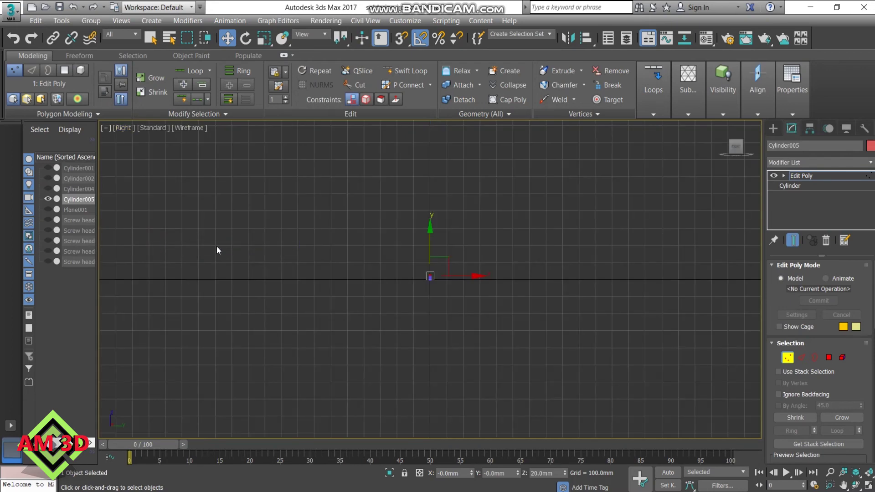
{"action": "scroll", "coordinate": [413, 288], "scroll_direction": "up", "scroll_amount": 4}
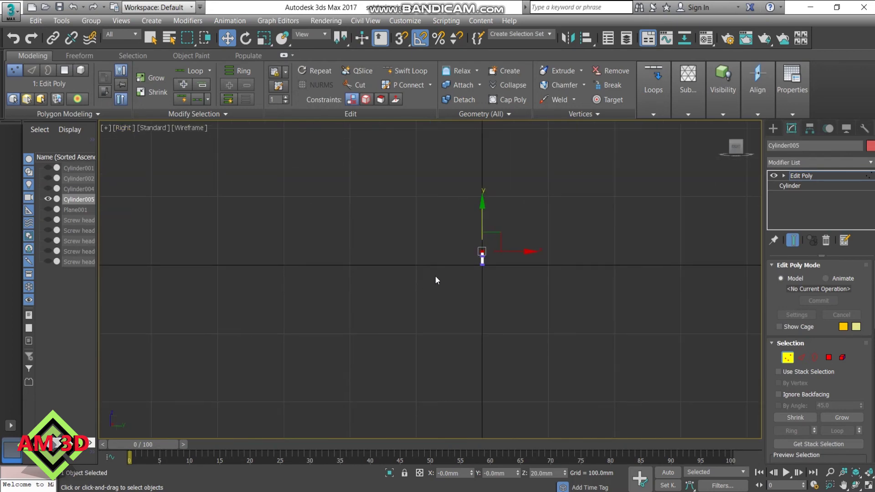
{"action": "scroll", "coordinate": [454, 265], "scroll_direction": "up", "scroll_amount": 5}
{"action": "middle_click_drag", "start_coordinate": [468, 274], "coordinate": [272, 248]}
{"action": "scroll", "coordinate": [270, 247], "scroll_direction": "down", "scroll_amount": 1}
{"action": "scroll", "coordinate": [271, 247], "scroll_direction": "down", "scroll_amount": 2}
{"action": "scroll", "coordinate": [271, 247], "scroll_direction": "down", "scroll_amount": 2}
{"action": "mouse_move", "coordinate": [271, 247]}
{"action": "middle_mouse_down"}
{"action": "mouse_move", "coordinate": [359, 277]}
{"action": "mouse_move", "coordinate": [392, 264]}
{"action": "middle_mouse_up"}
{"action": "scroll", "coordinate": [359, 275], "scroll_direction": "down", "scroll_amount": 2}
{"action": "scroll", "coordinate": [359, 271], "scroll_direction": "down", "scroll_amount": 2}
{"action": "scroll", "coordinate": [360, 270], "scroll_direction": "up", "scroll_amount": 1}
{"action": "scroll", "coordinate": [391, 264], "scroll_direction": "down", "scroll_amount": 1}
{"action": "scroll", "coordinate": [391, 266], "scroll_direction": "down", "scroll_amount": 2}
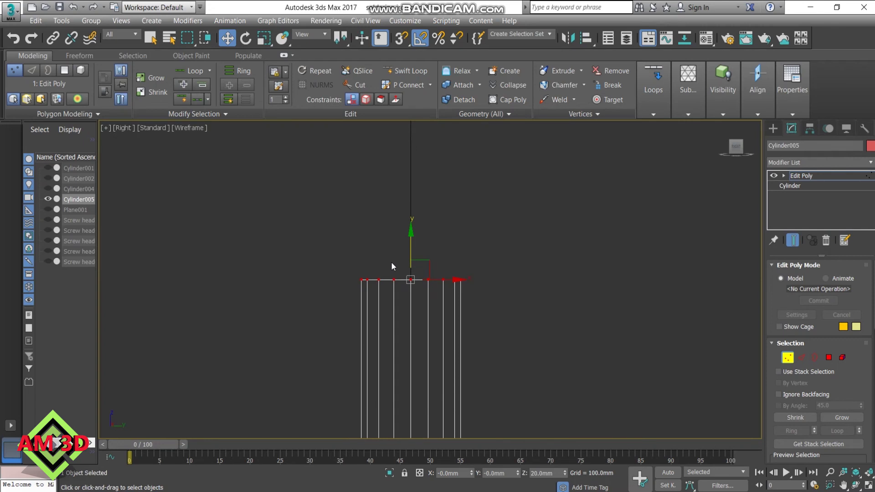
{"action": "left_click", "coordinate": [263, 38]}
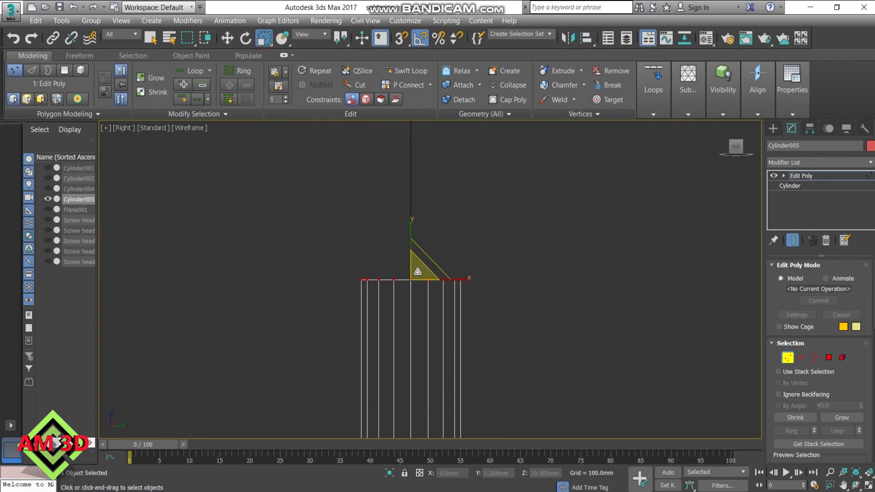
{"action": "mouse_move", "coordinate": [418, 272]}
{"action": "left_mouse_down"}
{"action": "mouse_move", "coordinate": [238, 487]}
{"action": "mouse_move", "coordinate": [260, 394]}
{"action": "left_mouse_up"}
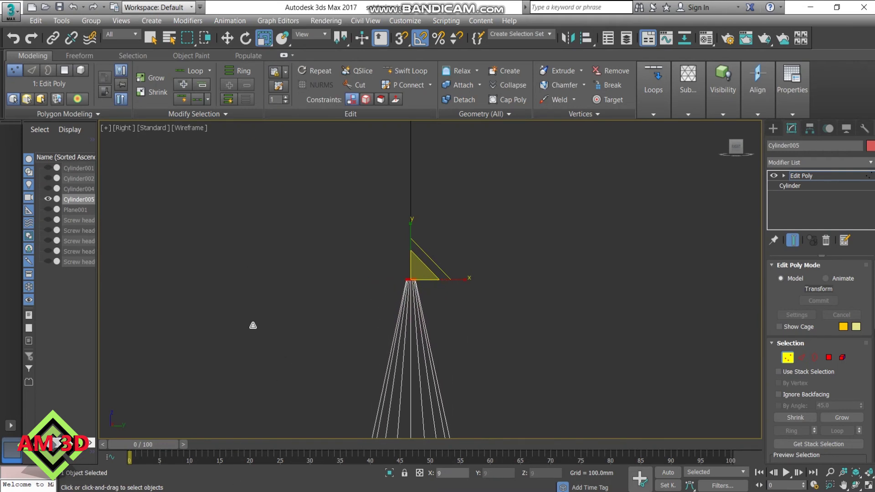
{"action": "left_click_drag", "start_coordinate": [260, 395], "coordinate": [274, 274]}
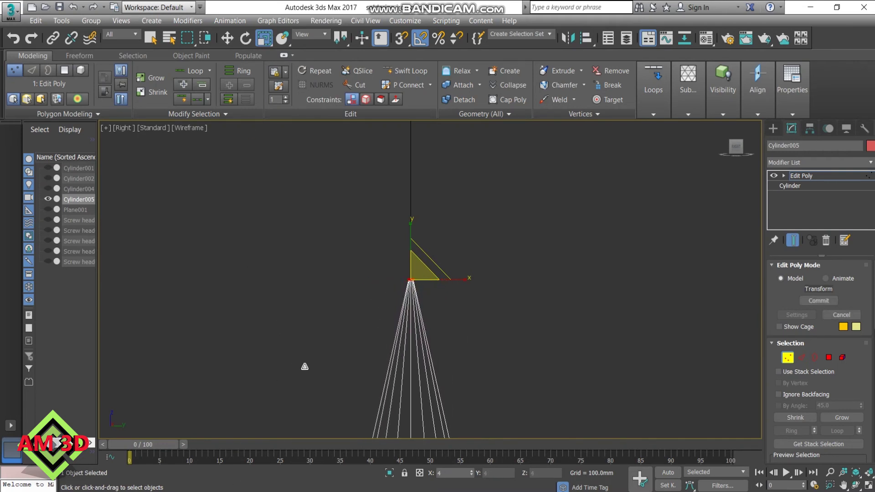
{"action": "left_click_drag", "start_coordinate": [305, 367], "coordinate": [308, 185]}
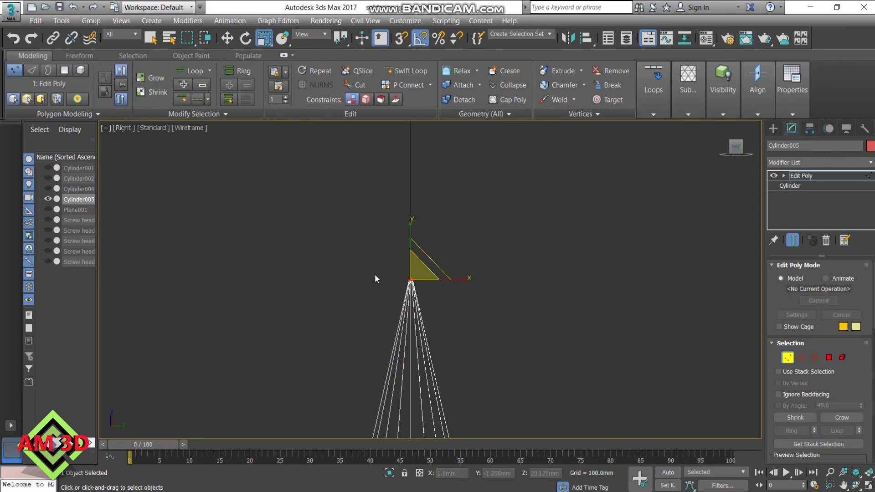
{"action": "scroll", "coordinate": [374, 275], "scroll_direction": "down", "scroll_amount": 2}
{"action": "scroll", "coordinate": [375, 275], "scroll_direction": "down", "scroll_amount": 2}
{"action": "scroll", "coordinate": [368, 274], "scroll_direction": "down", "scroll_amount": 2}
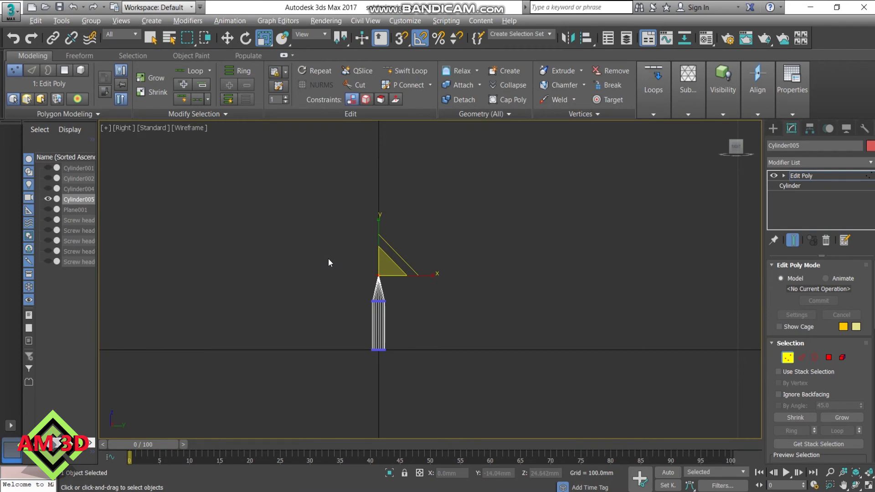
{"action": "key", "text": "alt+w"}
{"action": "key", "text": "alt+w"}
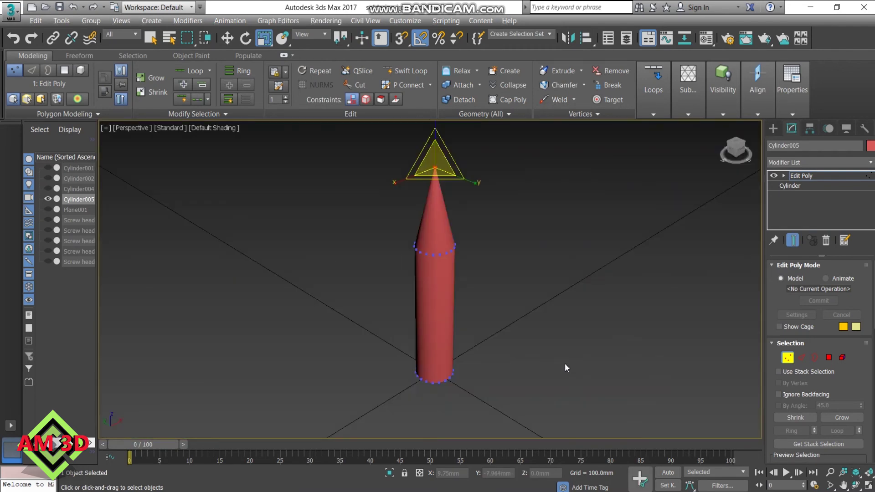
{"action": "key", "text": "w"}
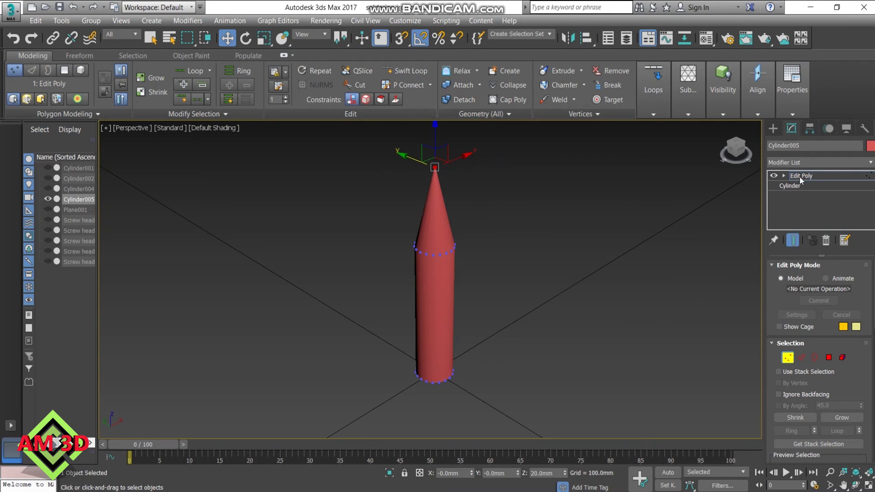
Return to object level and set the cylinder's object colour to white.
{"action": "left_click", "coordinate": [802, 177]}
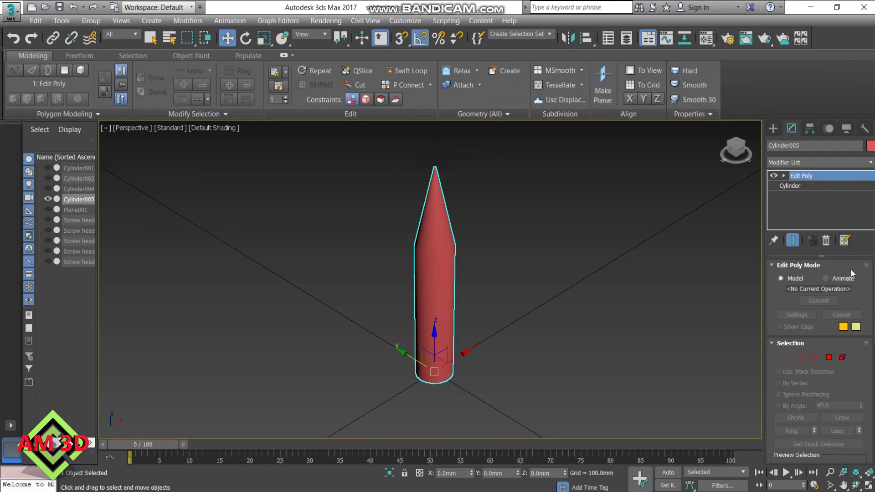
{"action": "left_click", "coordinate": [870, 146]}
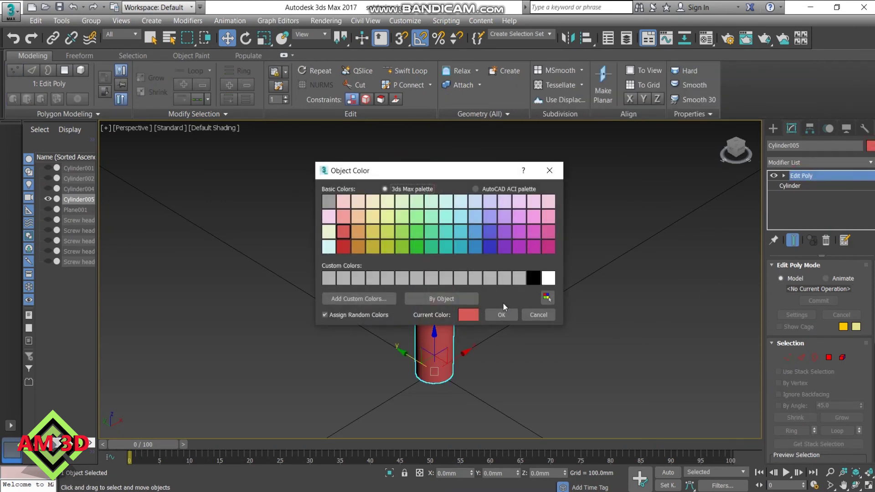
{"action": "left_click", "coordinate": [519, 278]}
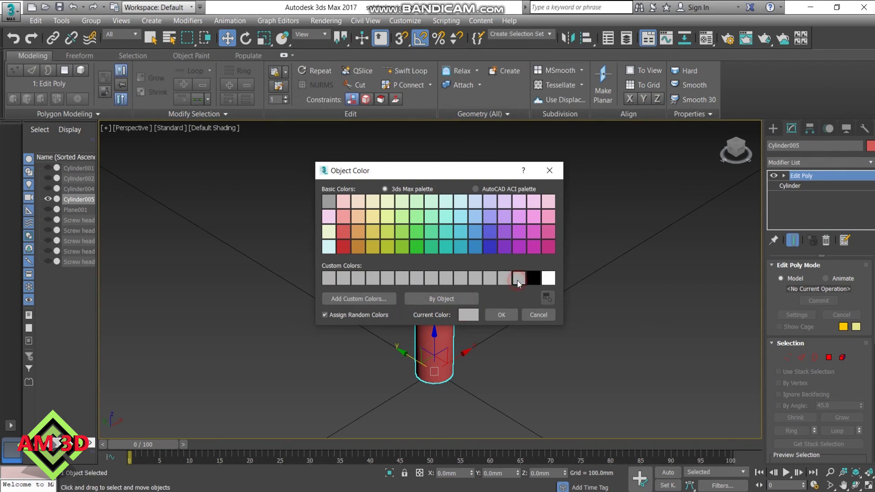
{"action": "left_click", "coordinate": [548, 278]}
{"action": "left_click", "coordinate": [504, 315]}
Raise the white cylinder along Z to about 367 mm.
{"action": "scroll", "coordinate": [508, 321], "scroll_direction": "down", "scroll_amount": 2}
{"action": "scroll", "coordinate": [507, 322], "scroll_direction": "down", "scroll_amount": 5}
{"action": "scroll", "coordinate": [507, 321], "scroll_direction": "down", "scroll_amount": 3}
{"action": "middle_click_drag", "start_coordinate": [527, 321], "coordinate": [469, 338]}
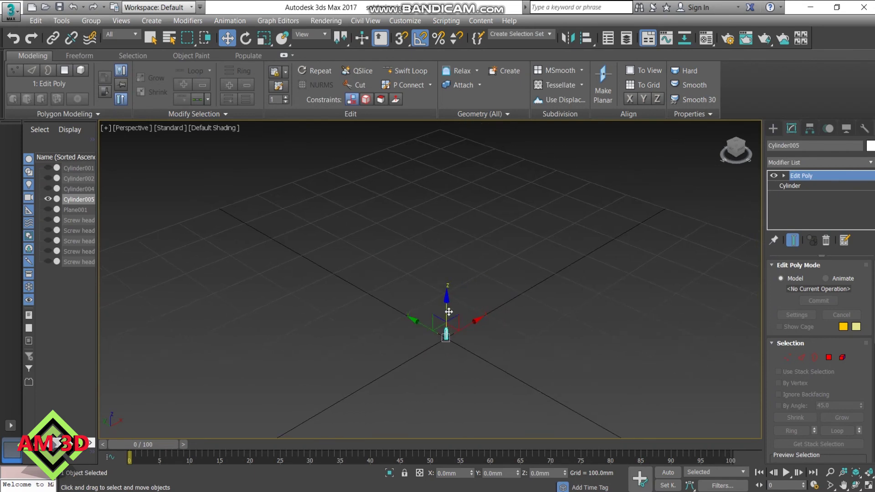
{"action": "left_click_drag", "start_coordinate": [447, 311], "coordinate": [449, 193]}
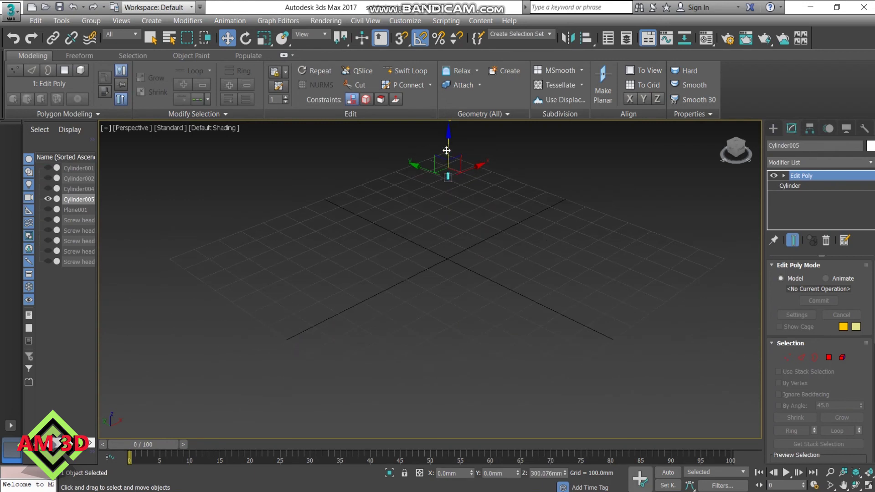
{"action": "left_click_drag", "start_coordinate": [448, 148], "coordinate": [448, 133]}
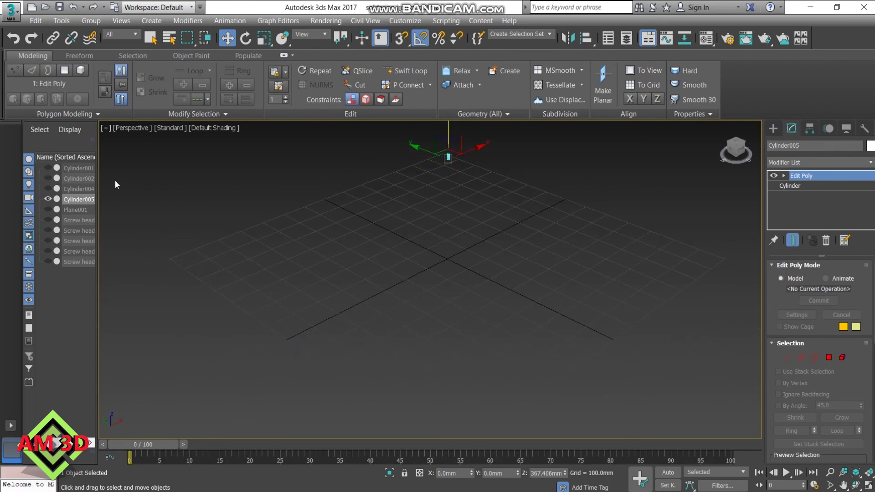
Unhide the screw heads, Plane001, Cylinder004, Cylinder001 and Cylinder002.
{"action": "left_click", "coordinate": [48, 261]}
{"action": "left_click", "coordinate": [48, 251]}
{"action": "left_click", "coordinate": [48, 241]}
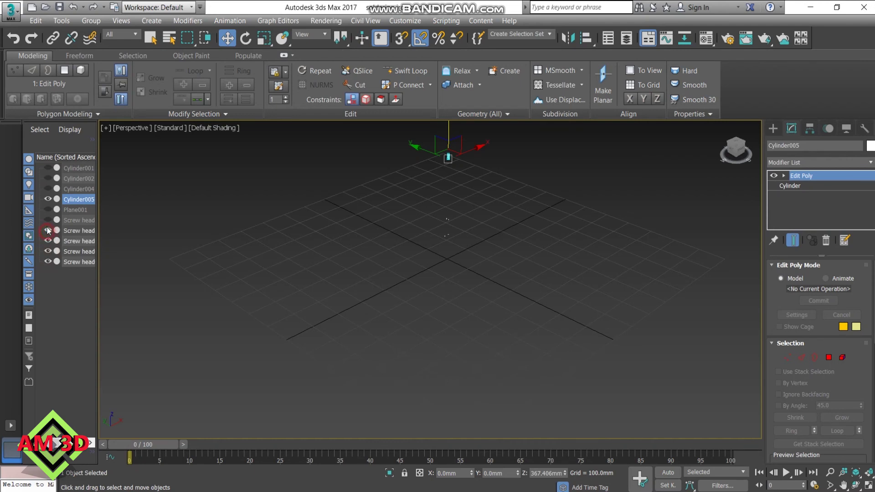
{"action": "left_click", "coordinate": [48, 220]}
{"action": "left_click", "coordinate": [47, 189]}
{"action": "left_click", "coordinate": [48, 179]}
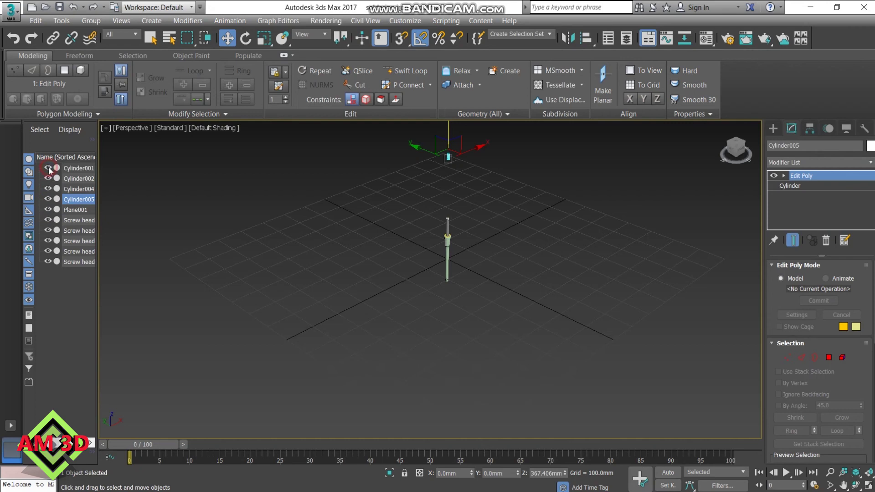
Lower Cylinder005 along Z to about 155 mm, inside the shaft's top ring.
{"action": "middle_click_drag", "start_coordinate": [264, 215], "coordinate": [321, 217]}
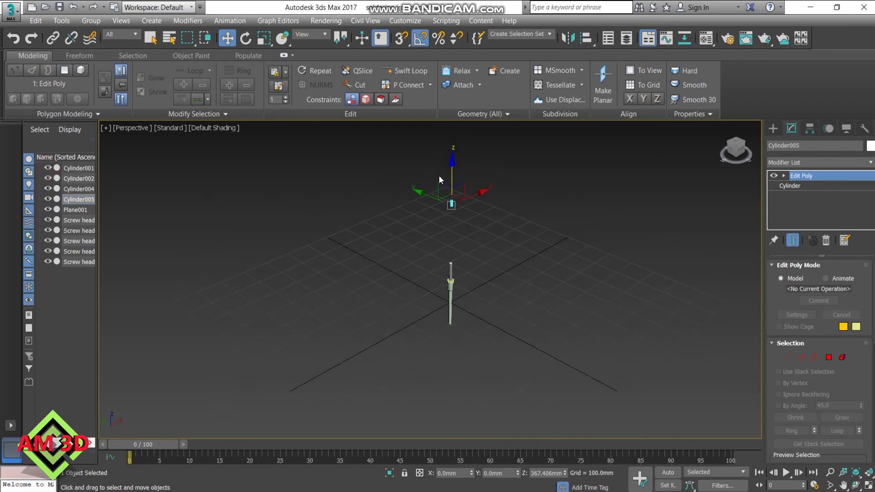
{"action": "left_click_drag", "start_coordinate": [452, 171], "coordinate": [456, 231]}
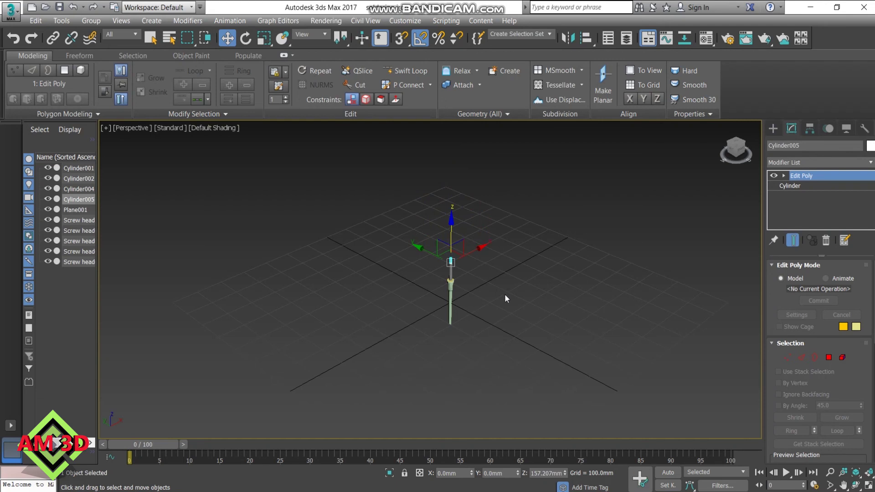
{"action": "key", "text": "z"}
{"action": "scroll", "coordinate": [504, 297], "scroll_direction": "down", "scroll_amount": 2}
{"action": "scroll", "coordinate": [499, 274], "scroll_direction": "down", "scroll_amount": 2}
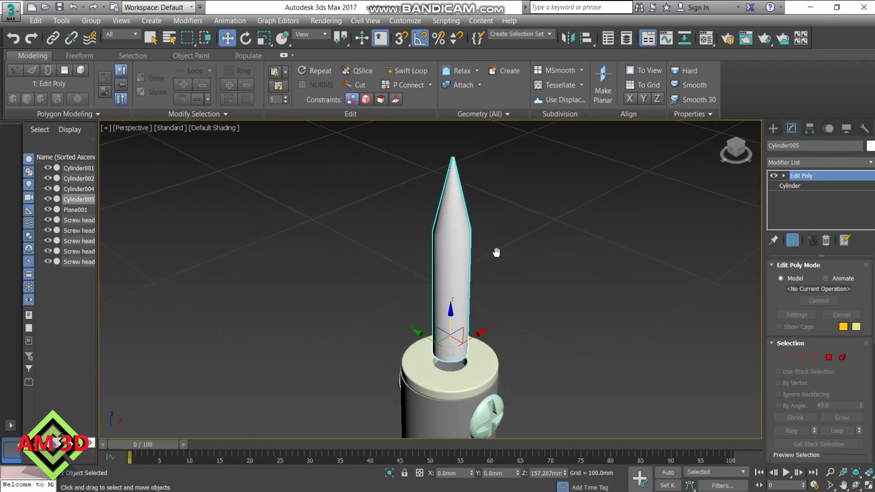
{"action": "left_click_drag", "start_coordinate": [449, 289], "coordinate": [451, 310]}
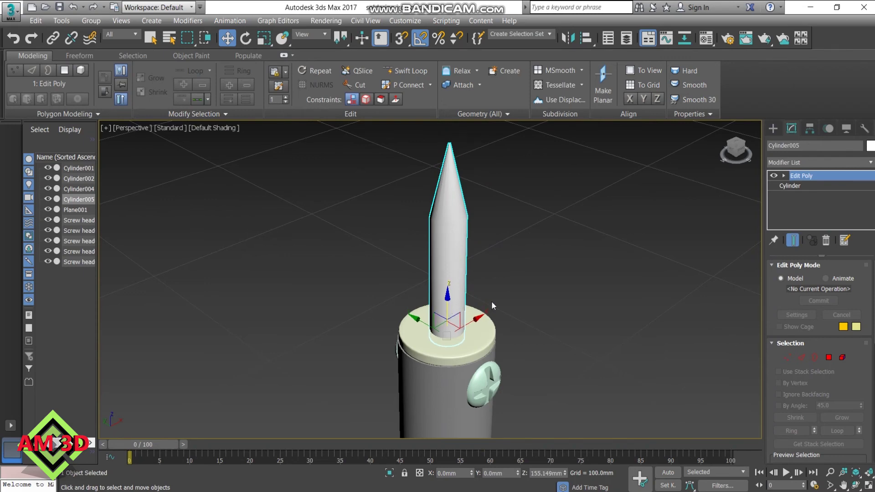
{"action": "key", "text": "alt+w"}
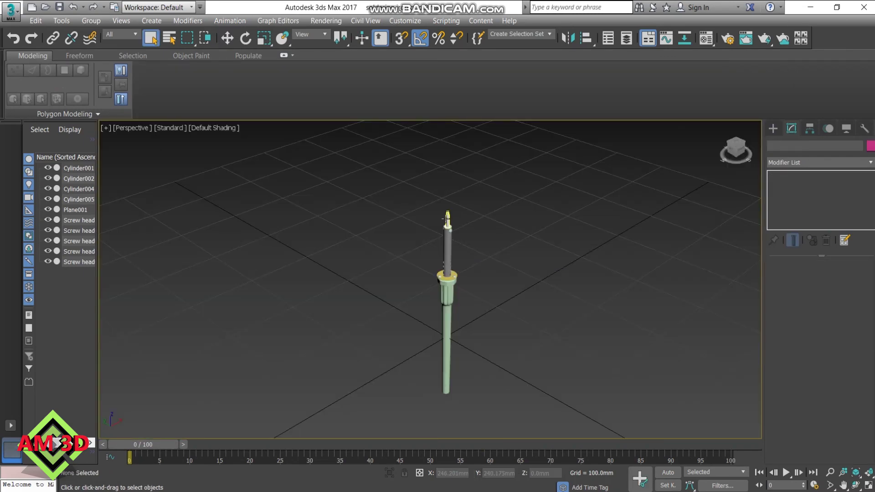
{"action": "left_click", "coordinate": [446, 219]}
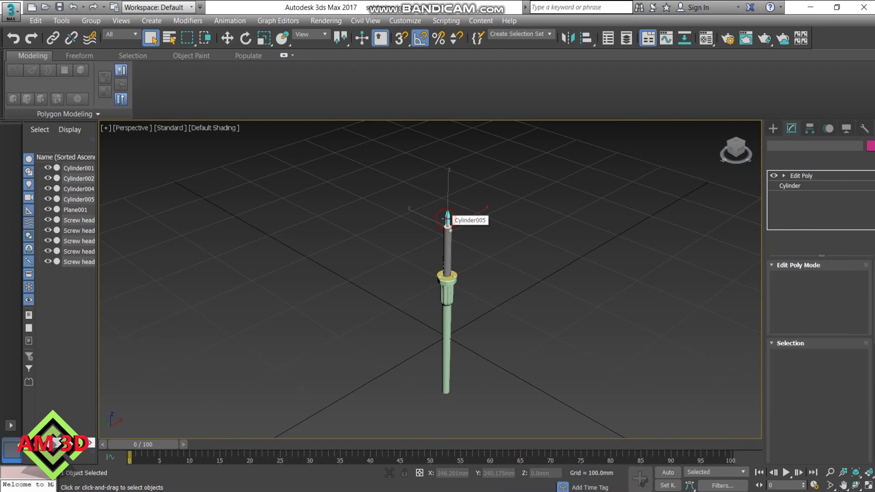
Select the tip, shaft, flange and screws and group them as Group001.
{"action": "left_click_drag", "start_coordinate": [477, 237], "coordinate": [478, 239]}
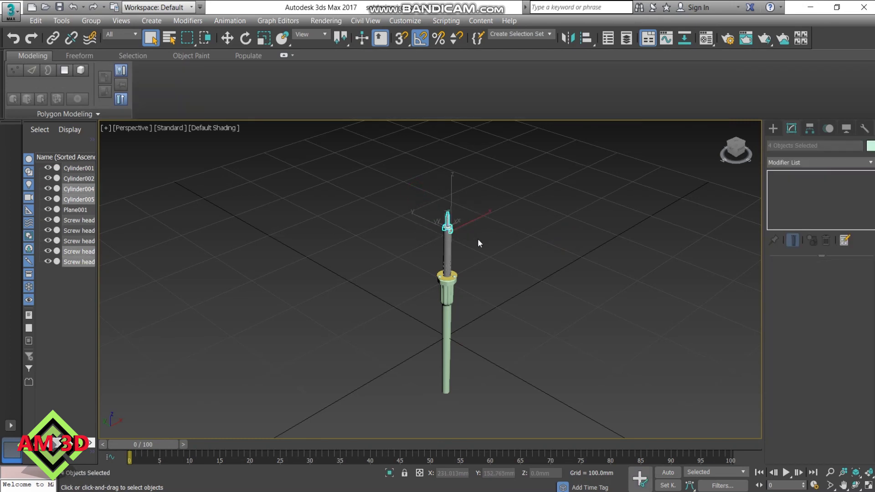
{"action": "left_click", "coordinate": [450, 245], "text": "ctrl"}
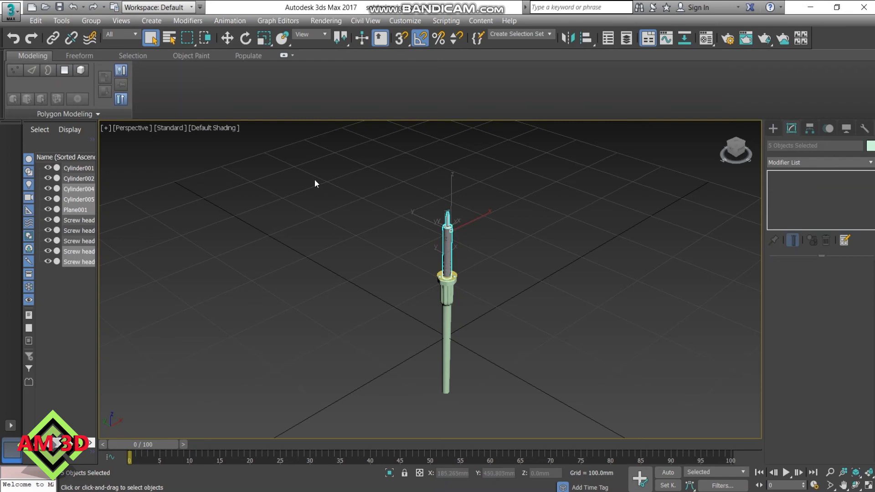
{"action": "left_click", "coordinate": [91, 21]}
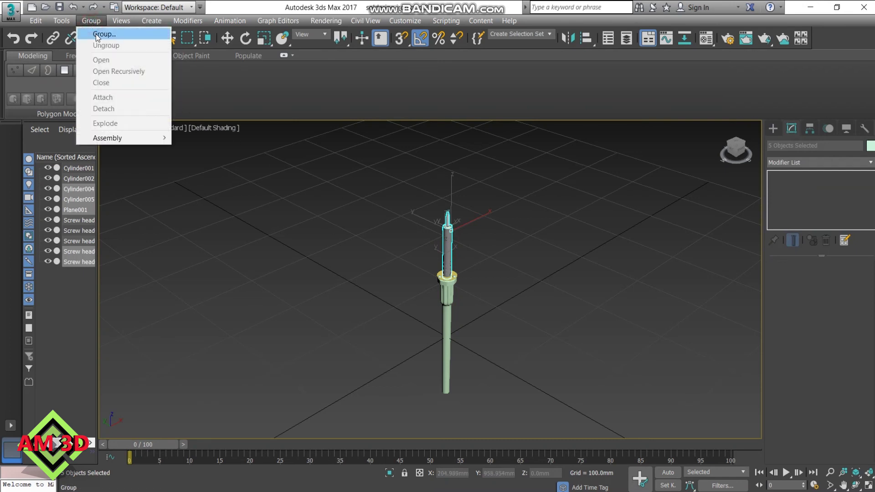
{"action": "left_click", "coordinate": [97, 35]}
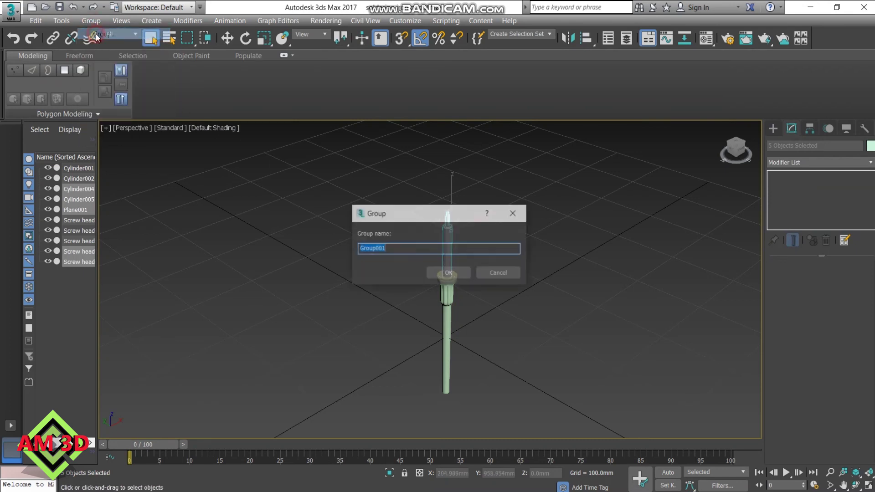
{"action": "left_click", "coordinate": [447, 273]}
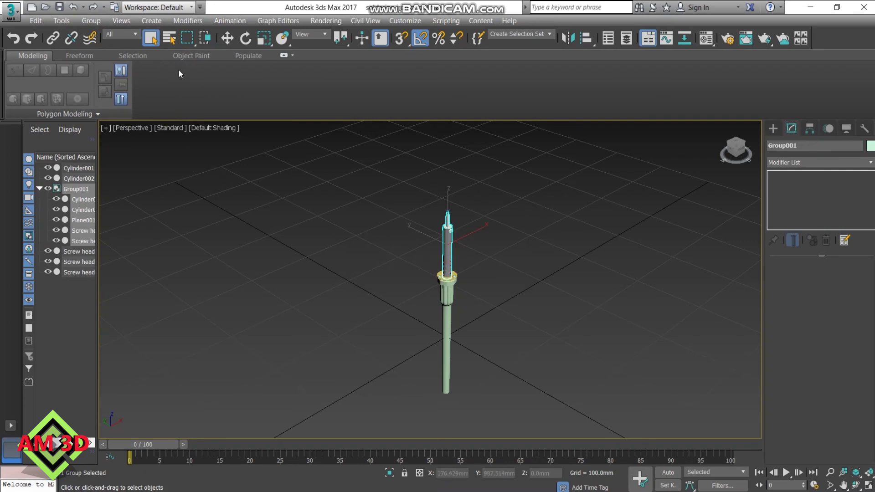
{"action": "left_click", "coordinate": [246, 38]}
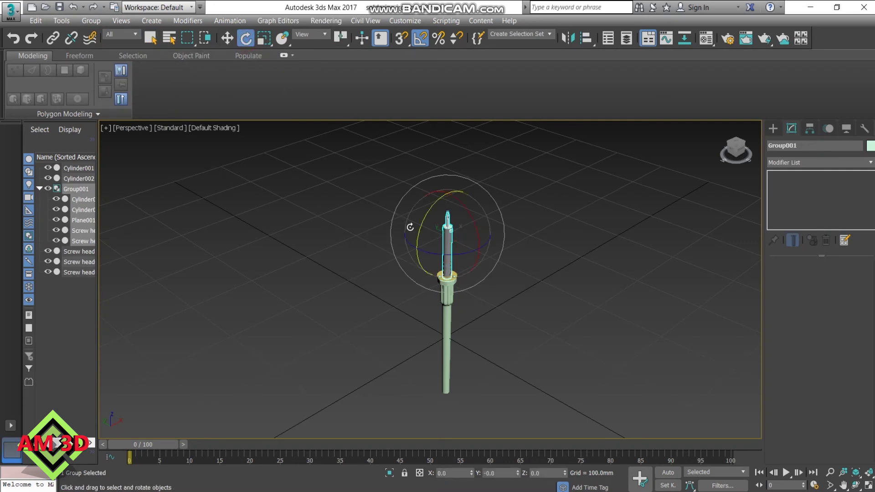
Rotate Group001 -5° about Y and orbit to check the tilt.
{"action": "left_click_drag", "start_coordinate": [421, 234], "coordinate": [420, 236]}
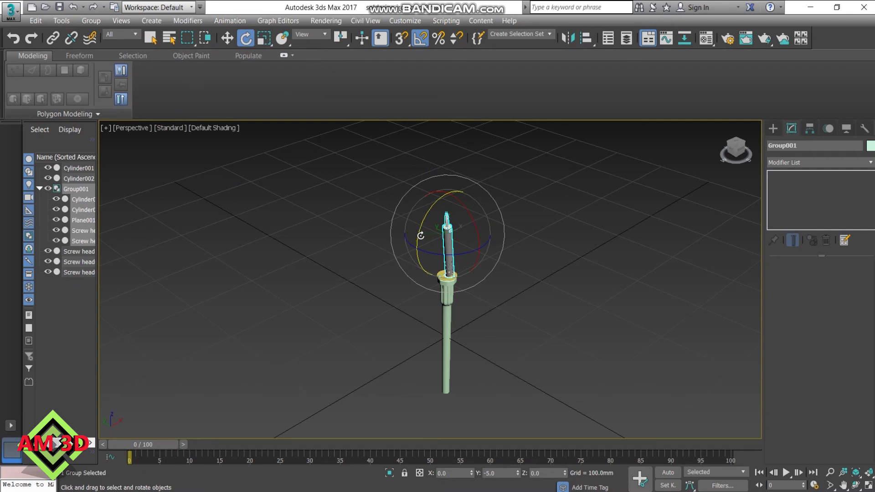
{"action": "middle_click_drag", "start_coordinate": [420, 235], "coordinate": [378, 231], "text": "alt"}
{"action": "scroll", "coordinate": [432, 266], "scroll_direction": "up", "scroll_amount": 3}
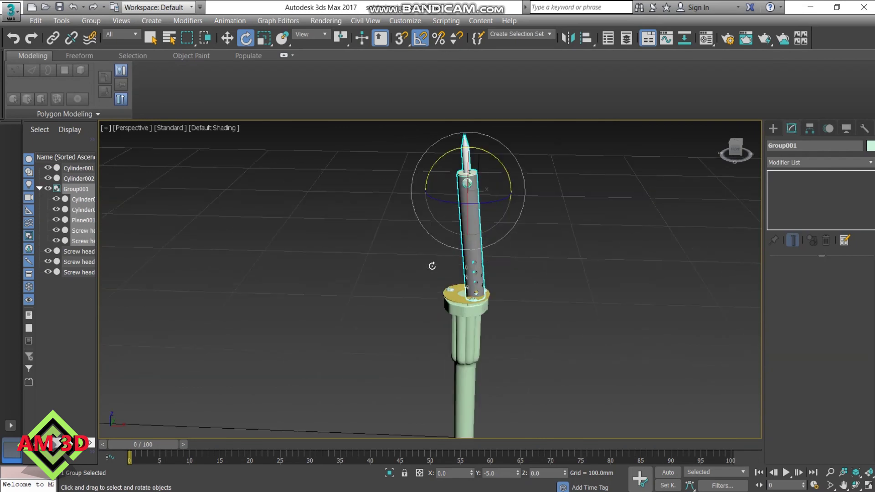
{"action": "scroll", "coordinate": [432, 266], "scroll_direction": "up", "scroll_amount": 2}
{"action": "middle_click_drag", "start_coordinate": [432, 266], "coordinate": [445, 263], "text": "alt"}
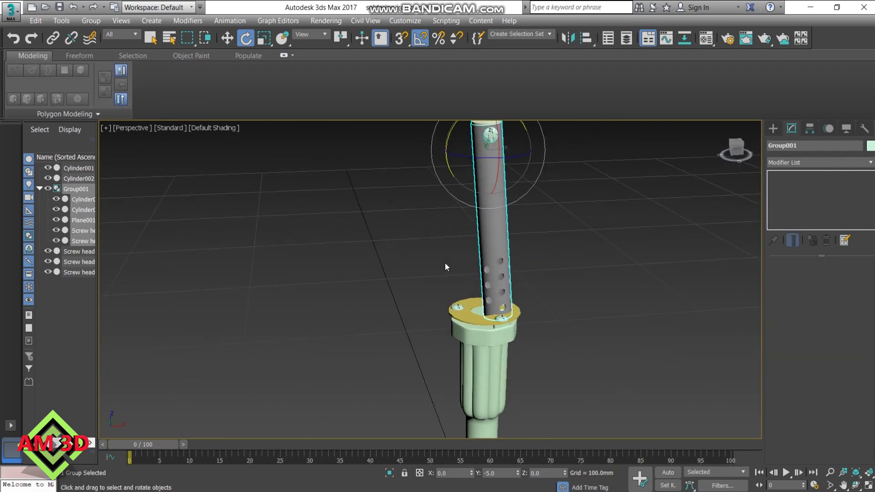
Shift the shaft slightly along X on the handle and orbit to inspect it.
{"action": "key", "text": "w"}
{"action": "left_click_drag", "start_coordinate": [521, 147], "coordinate": [508, 148]}
{"action": "mouse_move", "coordinate": [537, 229]}
{"action": "middle_mouse_down", "text": "alt"}
{"action": "mouse_move", "coordinate": [533, 266]}
{"action": "mouse_move", "coordinate": [480, 266]}
{"action": "mouse_move", "coordinate": [392, 236]}
{"action": "mouse_move", "coordinate": [448, 276]}
{"action": "mouse_move", "coordinate": [497, 280]}
{"action": "mouse_move", "coordinate": [551, 245]}
{"action": "middle_mouse_up", "text": "alt"}
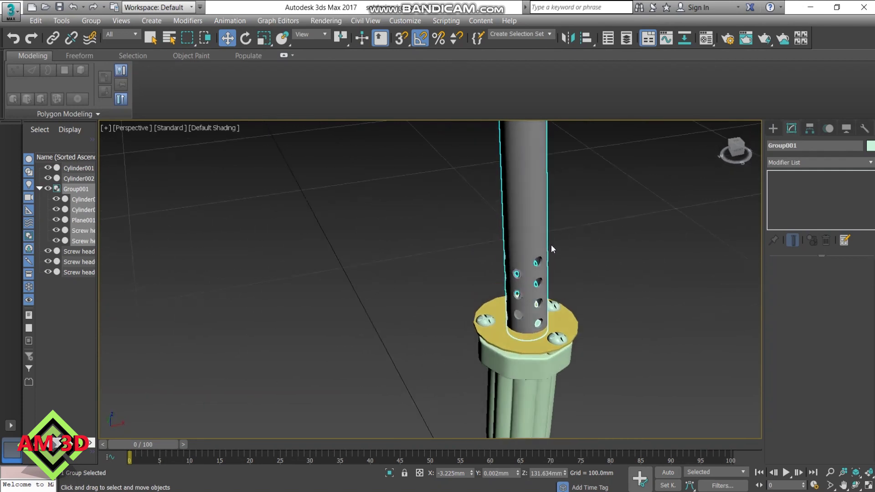
{"action": "scroll", "coordinate": [551, 245], "scroll_direction": "down", "scroll_amount": 2}
{"action": "middle_click_drag", "start_coordinate": [551, 244], "coordinate": [461, 254]}
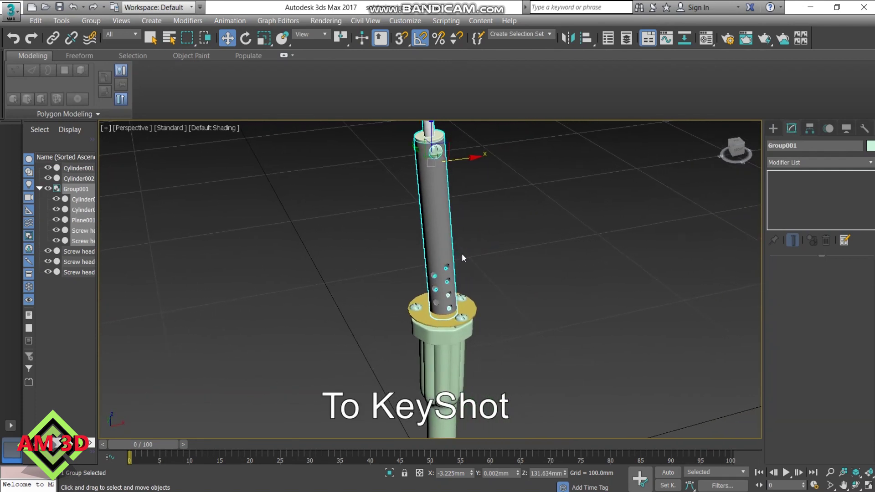
{"action": "scroll", "coordinate": [461, 254], "scroll_direction": "down", "scroll_amount": 1}
{"action": "middle_click_drag", "start_coordinate": [461, 253], "coordinate": [371, 240], "text": "alt"}
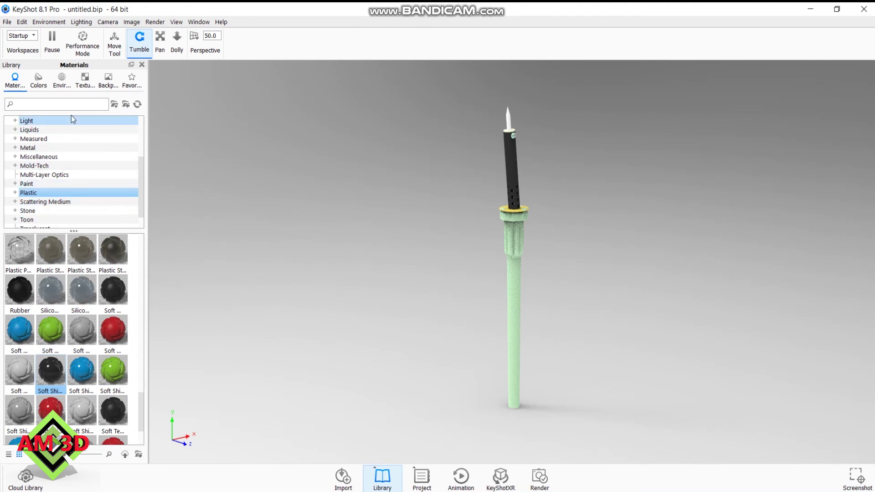
Apply the Dosch-Apartment_2k interior environment from the library and zoom in toward the tip.
{"action": "left_click", "coordinate": [63, 86]}
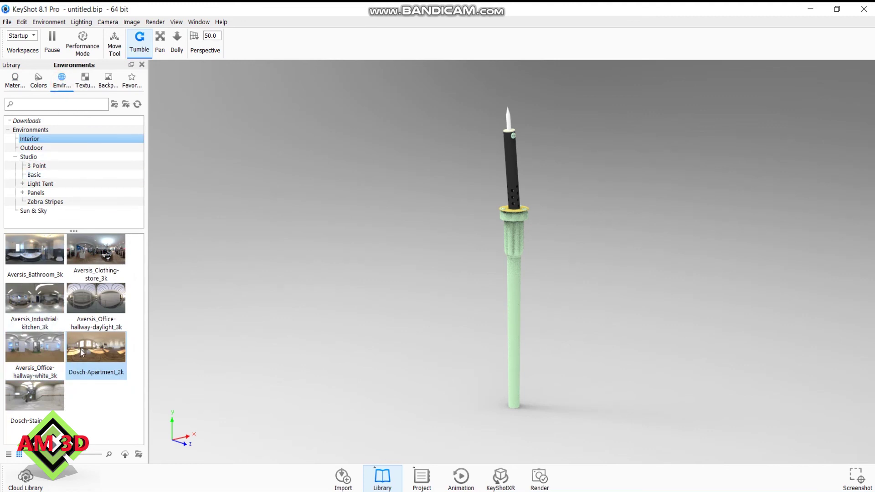
{"action": "left_click_drag", "start_coordinate": [82, 352], "coordinate": [245, 337]}
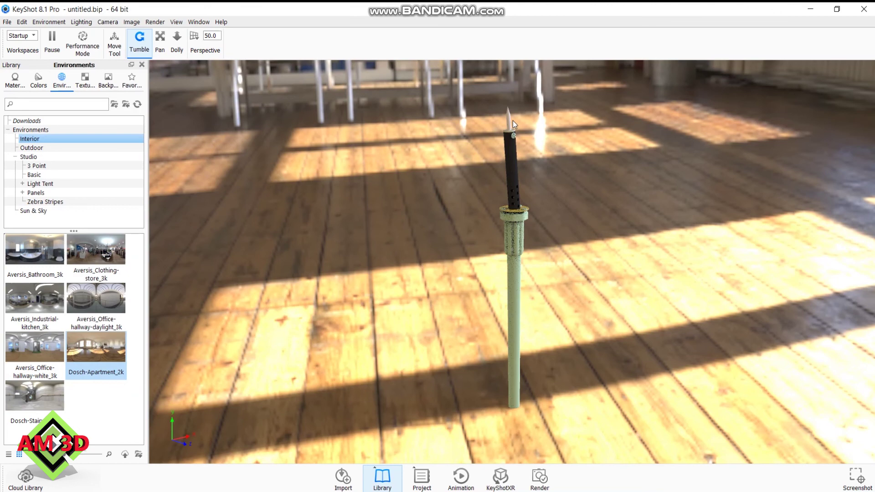
{"action": "scroll", "coordinate": [511, 120], "scroll_direction": "up", "scroll_amount": 2}
{"action": "scroll", "coordinate": [510, 120], "scroll_direction": "up", "scroll_amount": 2}
{"action": "scroll", "coordinate": [511, 121], "scroll_direction": "up", "scroll_amount": 2}
{"action": "scroll", "coordinate": [510, 119], "scroll_direction": "up", "scroll_amount": 3}
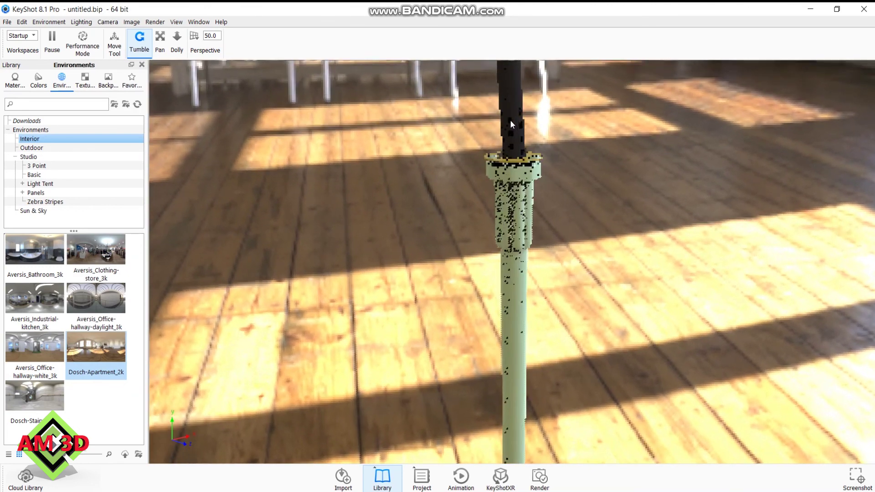
Orbit and pan to a close, level view of the tip, then browse the Metal materials.
{"action": "left_click_drag", "start_coordinate": [529, 280], "coordinate": [517, 189]}
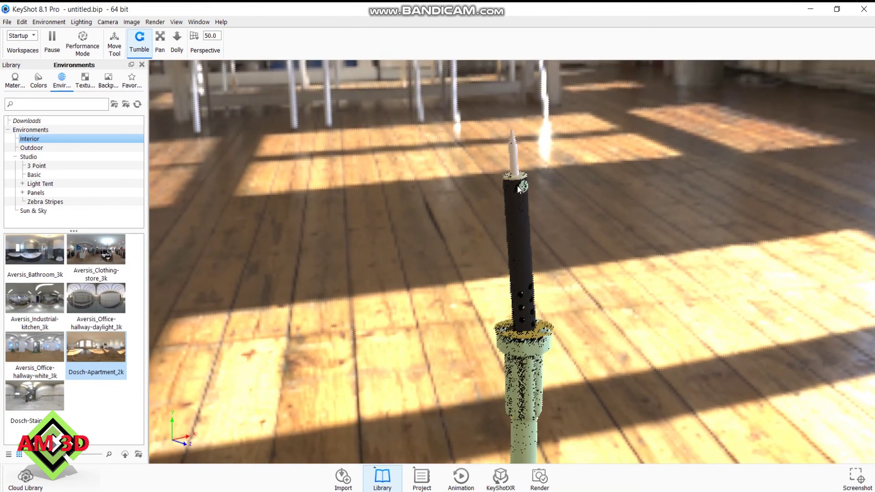
{"action": "scroll", "coordinate": [513, 166], "scroll_direction": "up", "scroll_amount": 2}
{"action": "scroll", "coordinate": [513, 165], "scroll_direction": "up", "scroll_amount": 2}
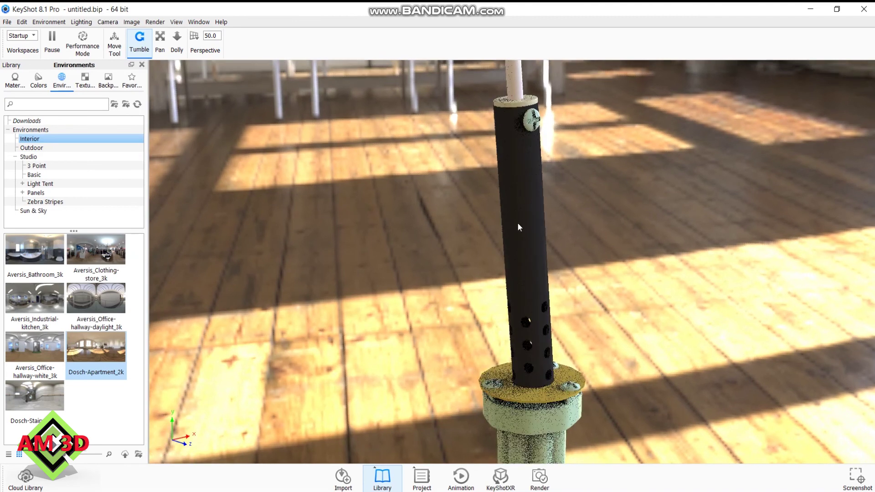
{"action": "left_click_drag", "start_coordinate": [518, 227], "coordinate": [512, 268]}
{"action": "middle_click_drag", "start_coordinate": [500, 202], "coordinate": [472, 258]}
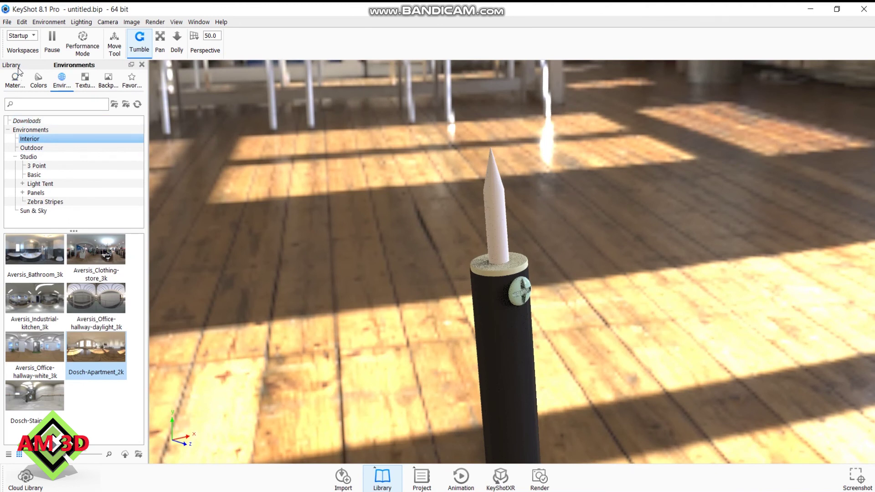
{"action": "left_click", "coordinate": [15, 82]}
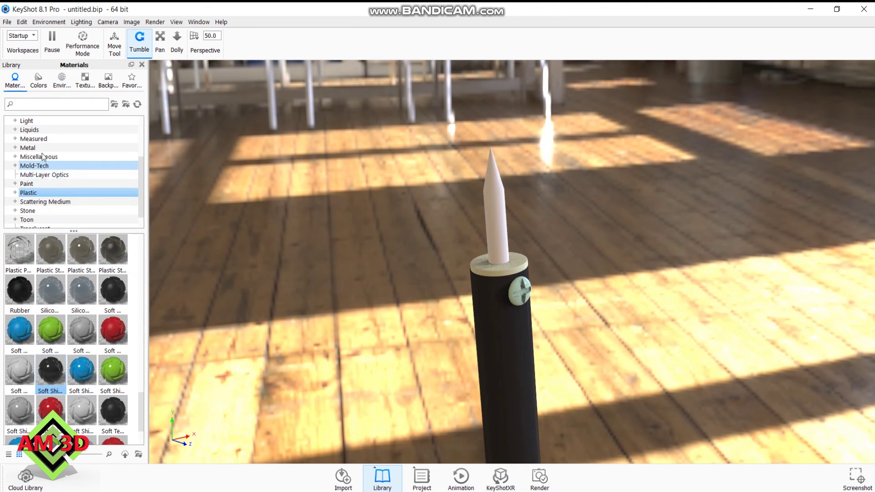
{"action": "left_click", "coordinate": [41, 147]}
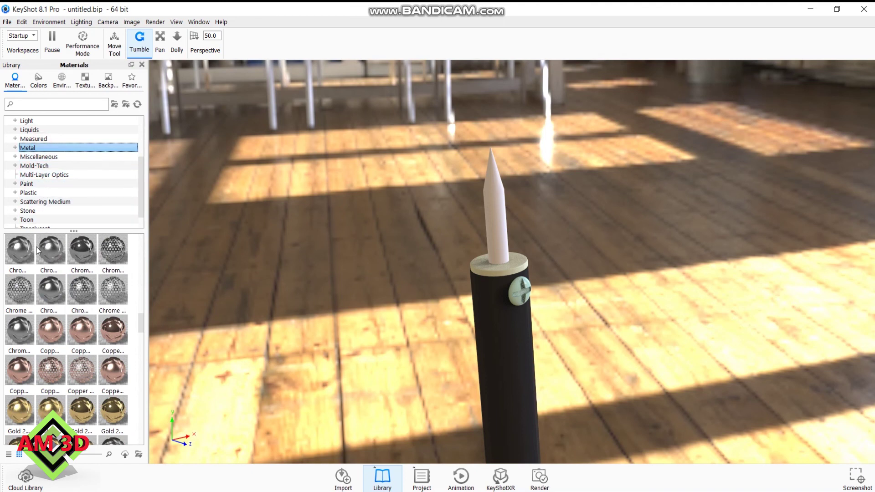
Apply chrome material to the pen's top collar and shaft.
{"action": "left_click_drag", "start_coordinate": [26, 255], "coordinate": [324, 243]}
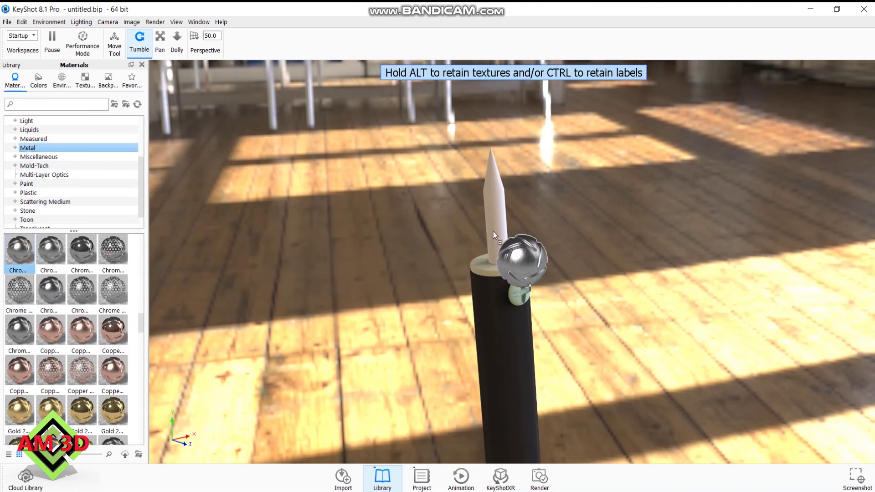
{"action": "left_click_drag", "start_coordinate": [420, 236], "coordinate": [500, 231]}
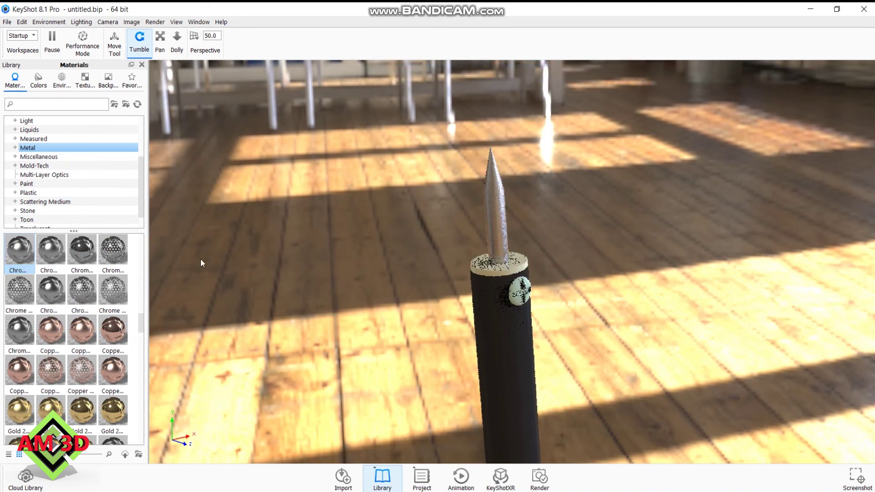
{"action": "left_click_drag", "start_coordinate": [27, 252], "coordinate": [523, 294]}
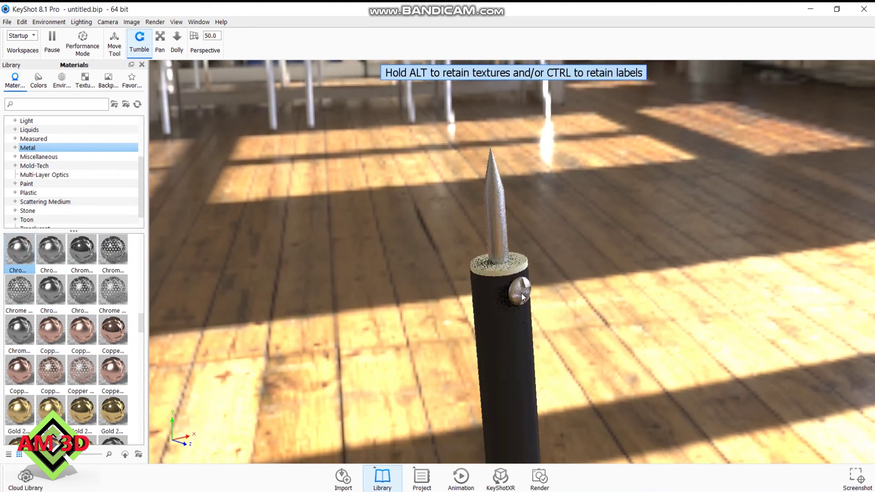
{"action": "left_click", "coordinate": [51, 256]}
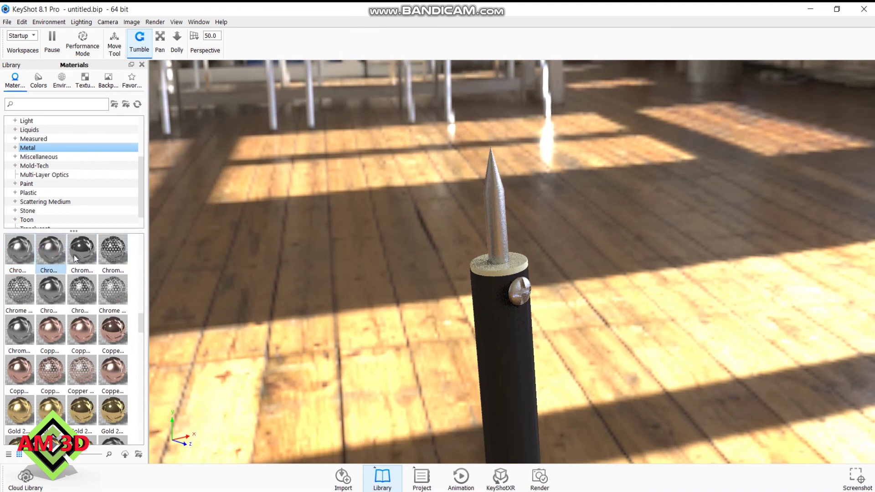
{"action": "left_click_drag", "start_coordinate": [82, 256], "coordinate": [467, 274]}
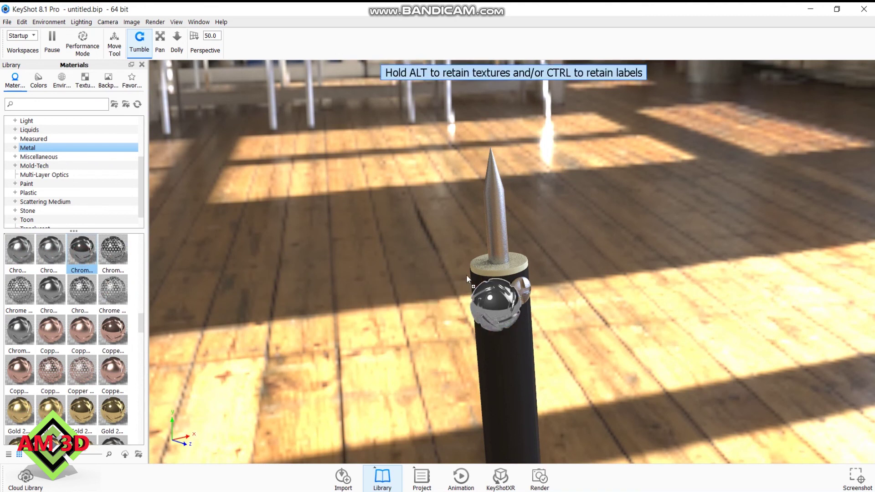
{"action": "left_click_drag", "start_coordinate": [466, 275], "coordinate": [486, 268]}
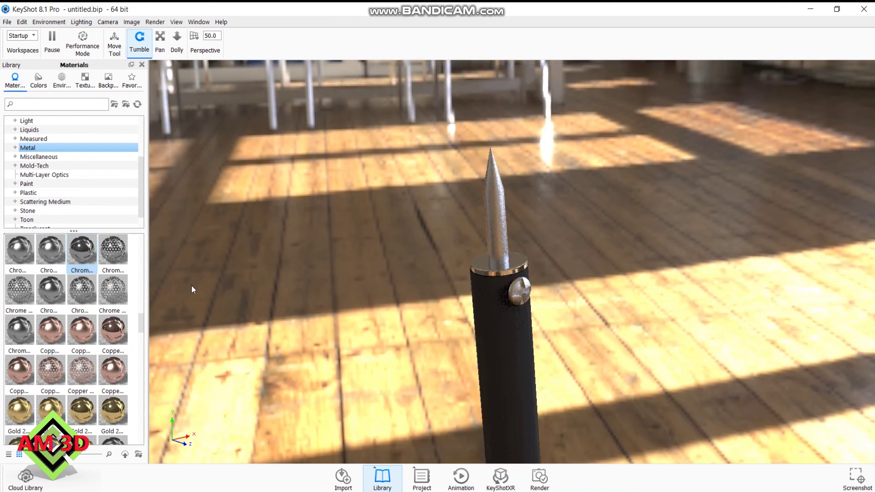
{"action": "left_click_drag", "start_coordinate": [82, 252], "coordinate": [505, 366]}
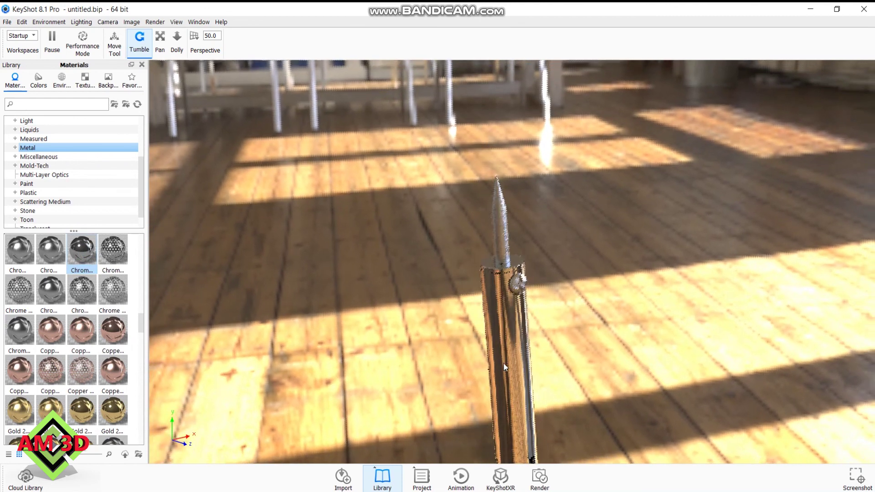
Reframe the view on the base and turn the gold flange disc Chrome Polished.
{"action": "left_click_drag", "start_coordinate": [504, 363], "coordinate": [458, 203]}
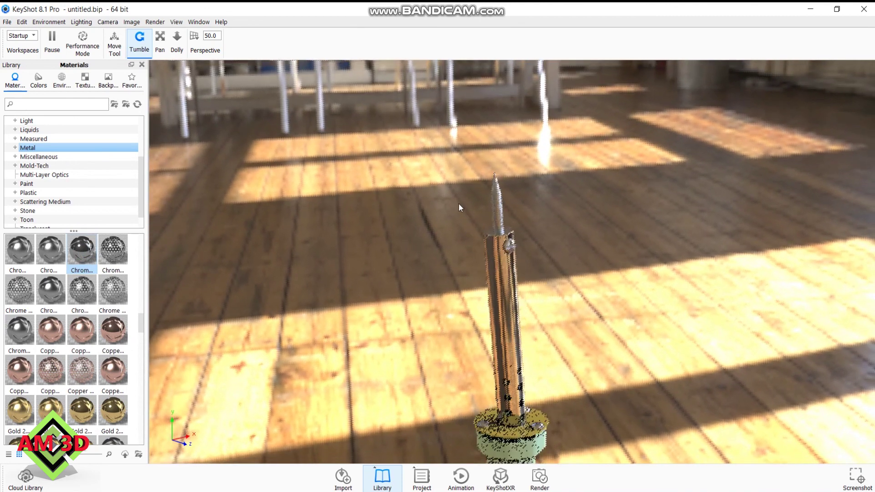
{"action": "scroll", "coordinate": [461, 245], "scroll_direction": "up", "scroll_amount": 3}
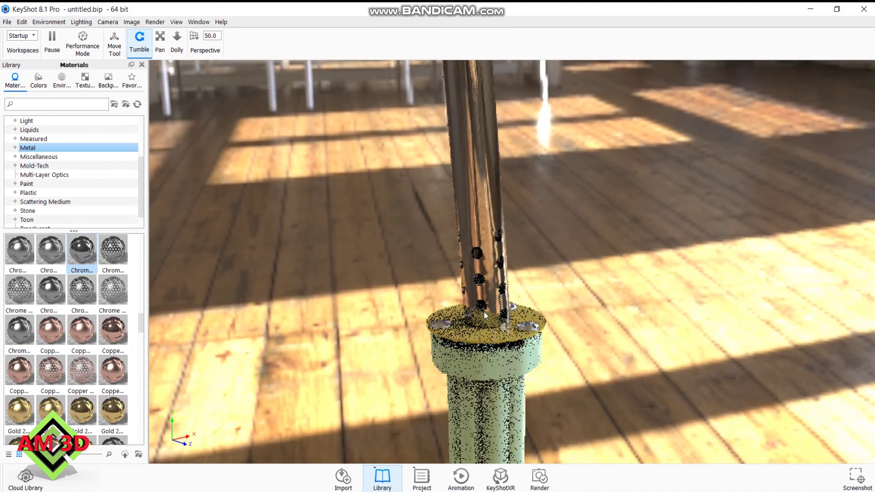
{"action": "scroll", "coordinate": [483, 311], "scroll_direction": "up", "scroll_amount": 3}
{"action": "middle_click_drag", "start_coordinate": [483, 311], "coordinate": [475, 292]}
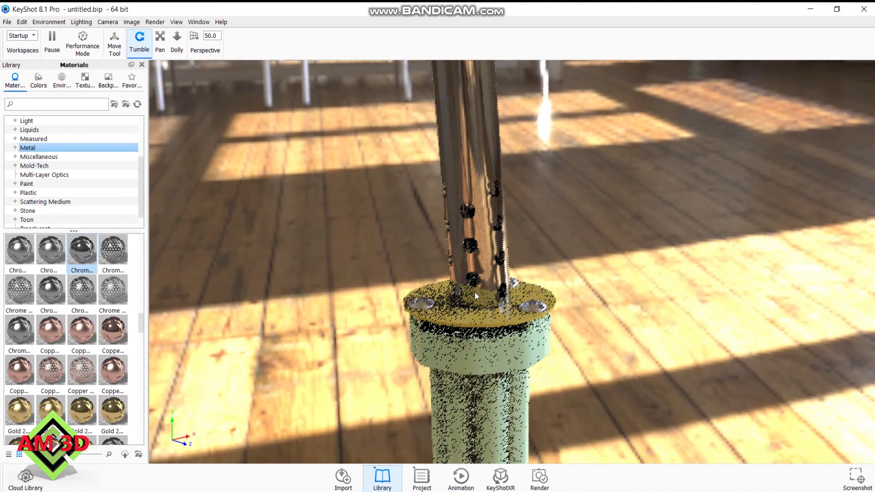
{"action": "scroll", "coordinate": [475, 292], "scroll_direction": "up", "scroll_amount": 1}
{"action": "scroll", "coordinate": [474, 292], "scroll_direction": "up", "scroll_amount": 2}
{"action": "scroll", "coordinate": [474, 292], "scroll_direction": "up", "scroll_amount": 1}
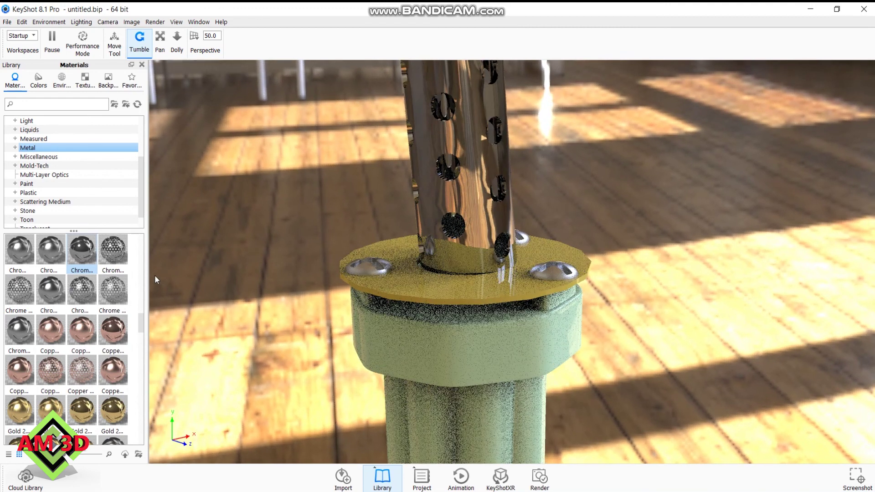
{"action": "left_click_drag", "start_coordinate": [81, 253], "coordinate": [416, 281]}
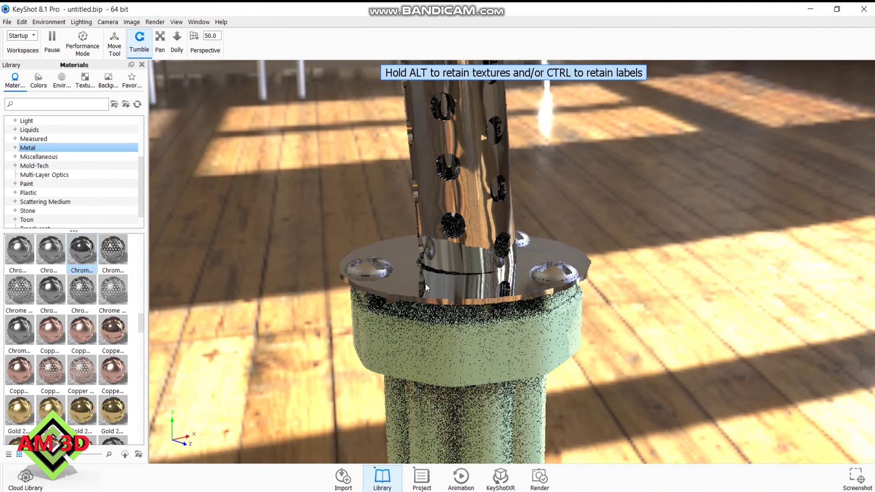
{"action": "left_click_drag", "start_coordinate": [416, 282], "coordinate": [426, 283]}
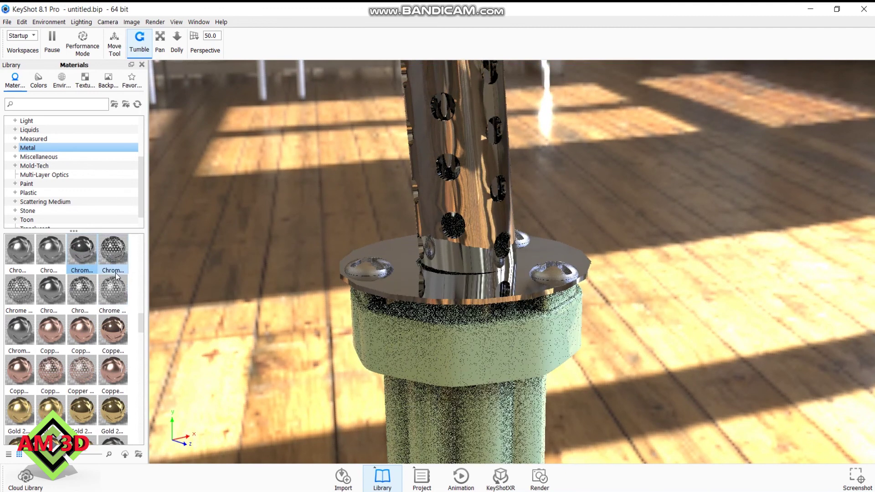
{"action": "left_click", "coordinate": [45, 195]}
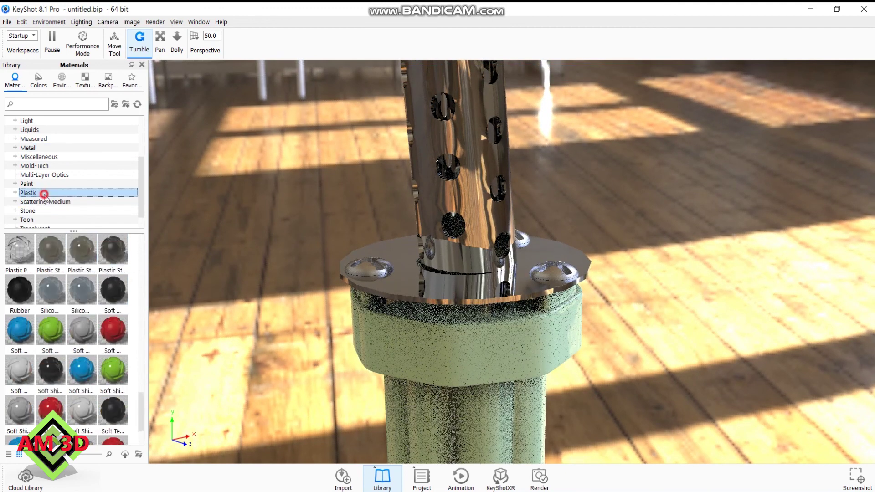
Apply the Soft Shiny Black plastic to the green handle.
{"action": "scroll", "coordinate": [58, 310], "scroll_direction": "down", "scroll_amount": 5}
{"action": "left_click", "coordinate": [58, 311]}
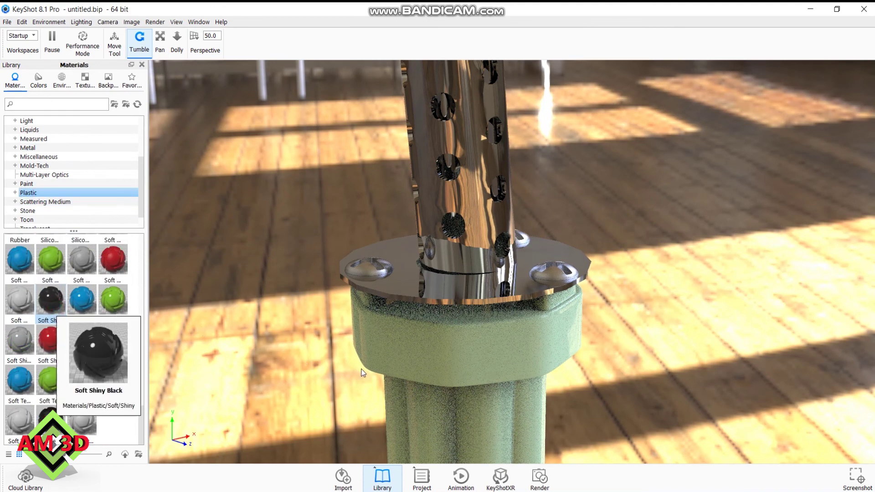
{"action": "left_click_drag", "start_coordinate": [363, 373], "coordinate": [444, 373]}
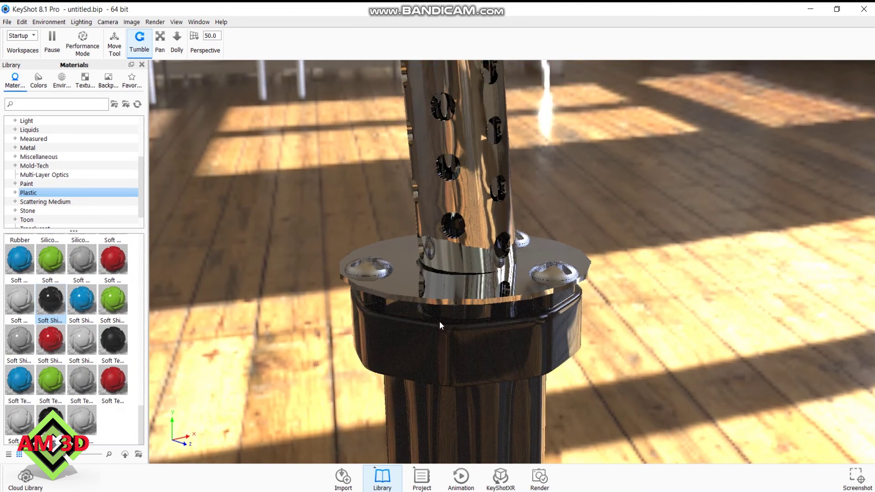
Orbit and zoom out to frame the whole tool with its black handle.
{"action": "left_click_drag", "start_coordinate": [439, 294], "coordinate": [479, 376]}
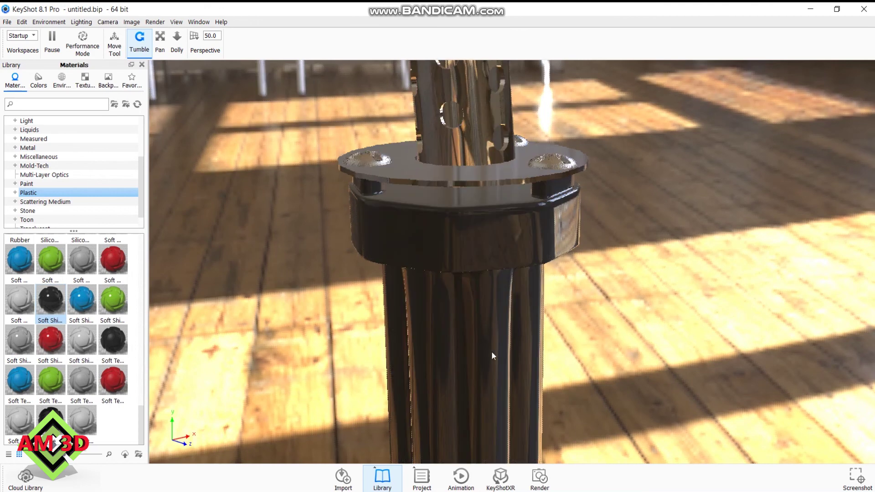
{"action": "left_click_drag", "start_coordinate": [487, 341], "coordinate": [496, 368]}
{"action": "scroll", "coordinate": [496, 368], "scroll_direction": "up", "scroll_amount": 1}
{"action": "scroll", "coordinate": [495, 368], "scroll_direction": "up", "scroll_amount": 1}
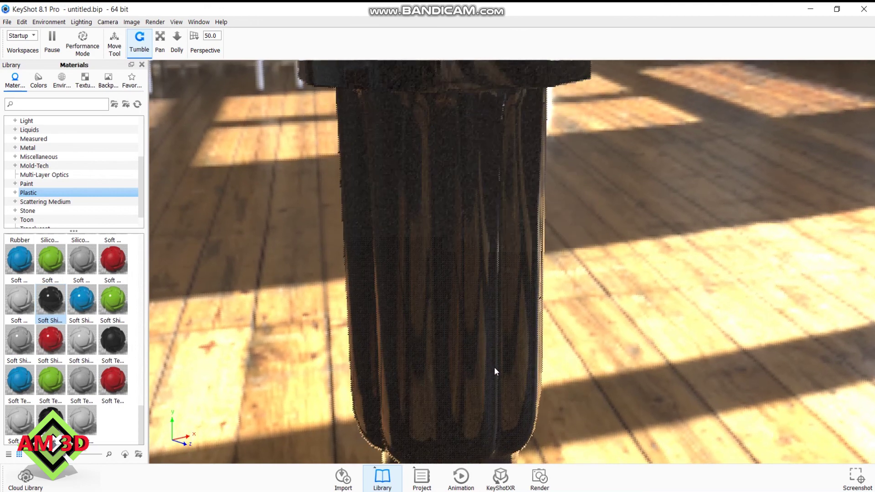
{"action": "scroll", "coordinate": [494, 367], "scroll_direction": "down", "scroll_amount": 1}
{"action": "scroll", "coordinate": [493, 367], "scroll_direction": "down", "scroll_amount": 2}
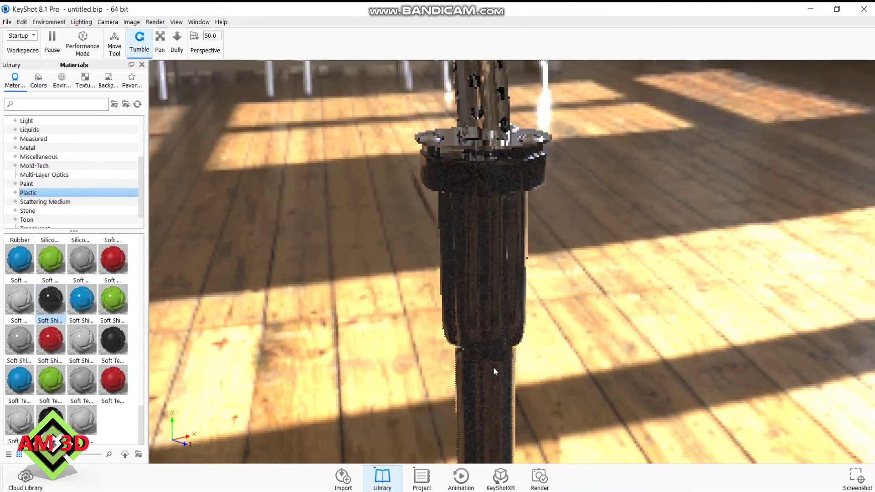
{"action": "scroll", "coordinate": [528, 398], "scroll_direction": "down", "scroll_amount": 1}
{"action": "scroll", "coordinate": [528, 398], "scroll_direction": "down", "scroll_amount": 1}
{"action": "scroll", "coordinate": [528, 398], "scroll_direction": "down", "scroll_amount": 1}
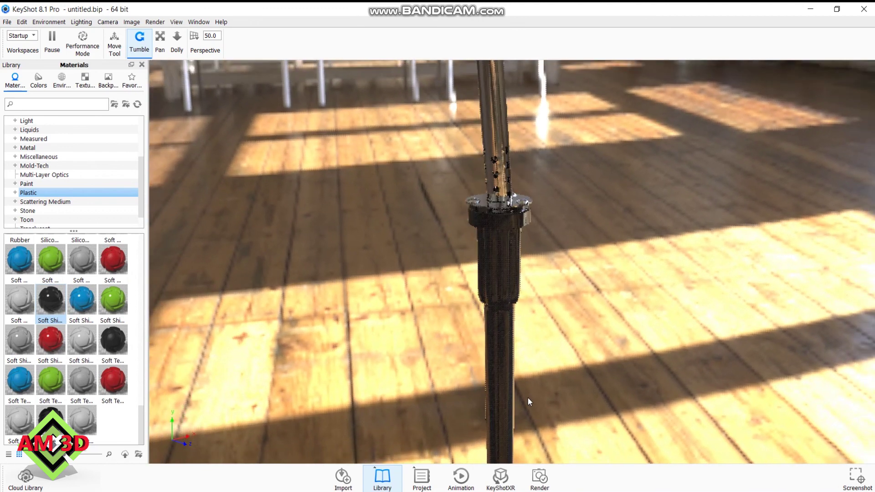
{"action": "scroll", "coordinate": [527, 398], "scroll_direction": "down", "scroll_amount": 1}
{"action": "scroll", "coordinate": [528, 397], "scroll_direction": "down", "scroll_amount": 1}
{"action": "scroll", "coordinate": [528, 397], "scroll_direction": "down", "scroll_amount": 1}
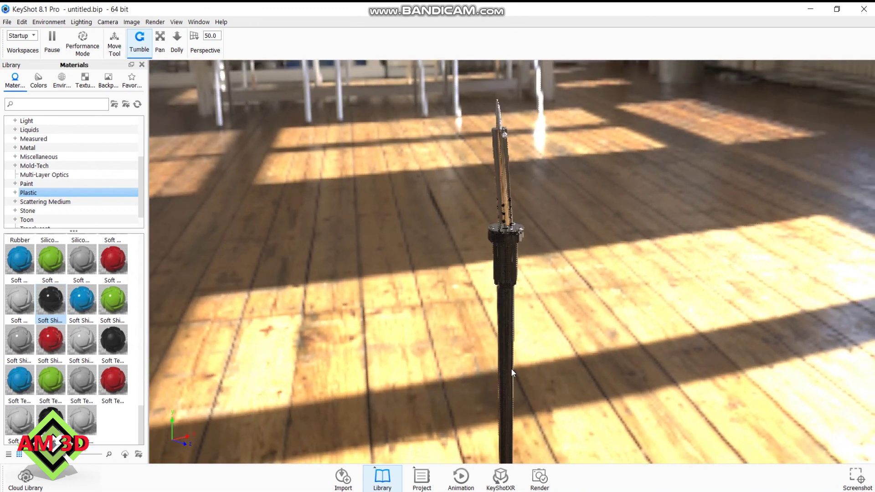
{"action": "scroll", "coordinate": [510, 371], "scroll_direction": "up", "scroll_amount": 1}
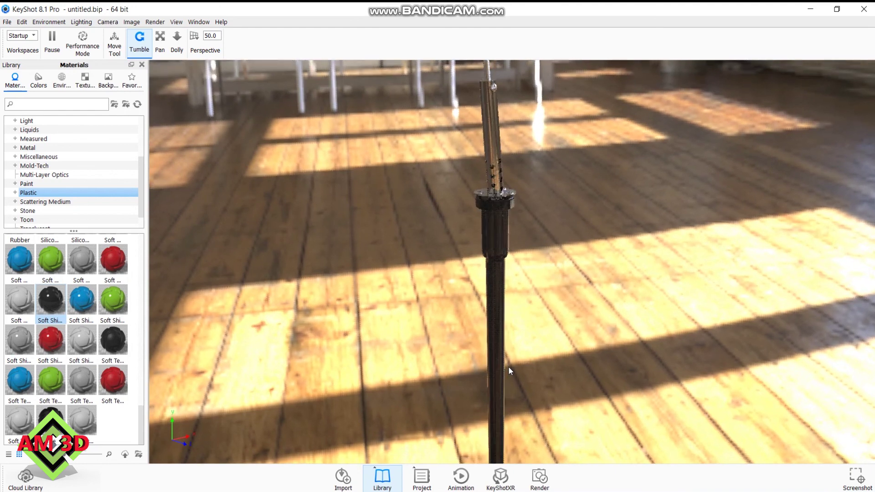
{"action": "scroll", "coordinate": [509, 371], "scroll_direction": "down", "scroll_amount": 2}
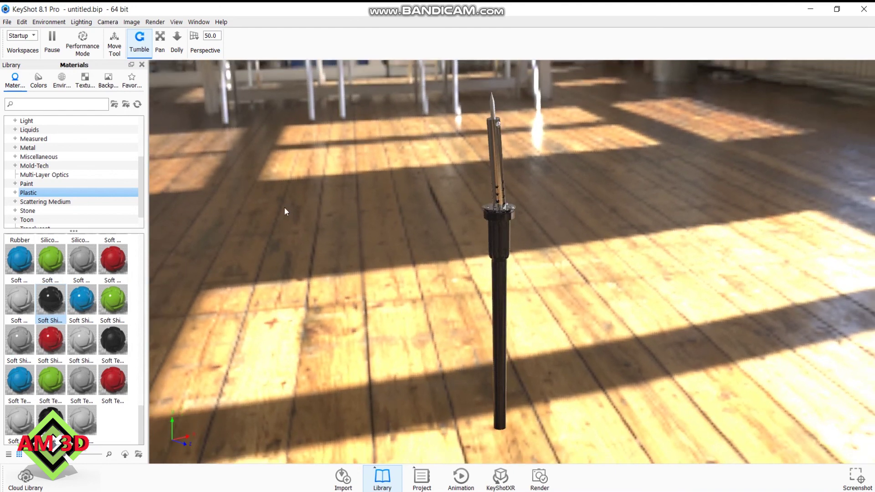
{"action": "left_click", "coordinate": [155, 22]}
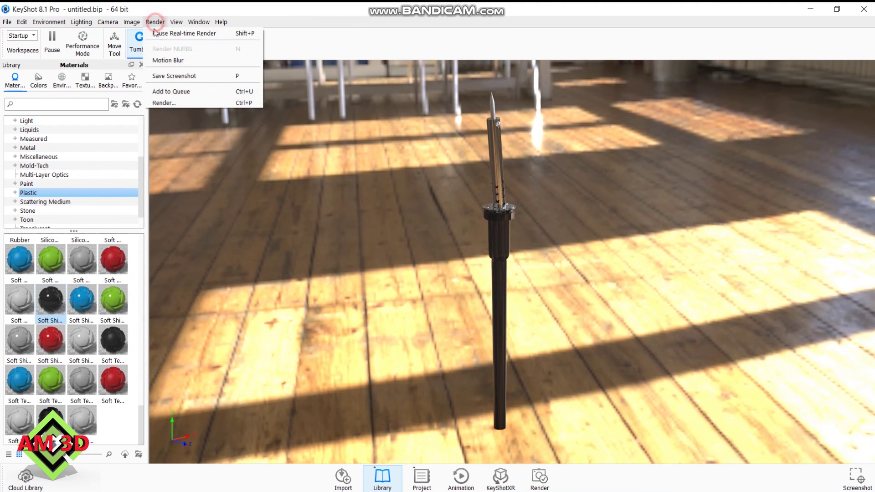
Render a 1920 × 1027 JPEG still named untitled.23.jpg and maximize the render window.
{"action": "left_click", "coordinate": [173, 102]}
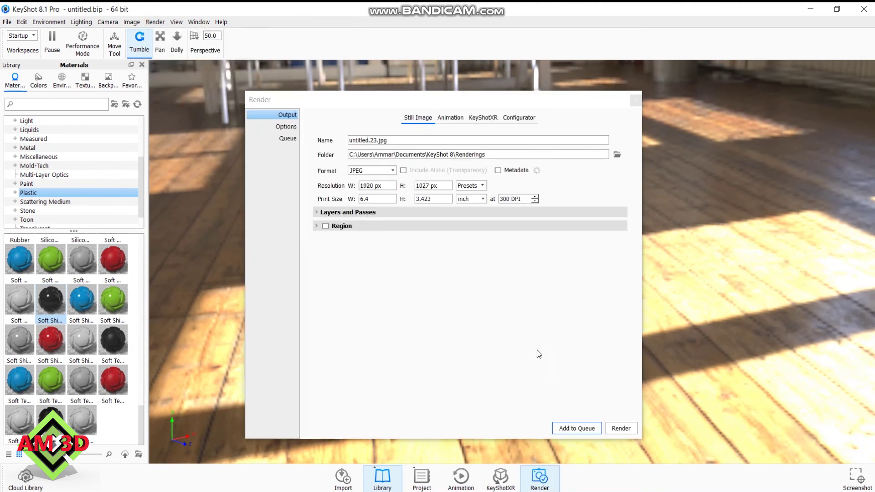
{"action": "left_click", "coordinate": [618, 429]}
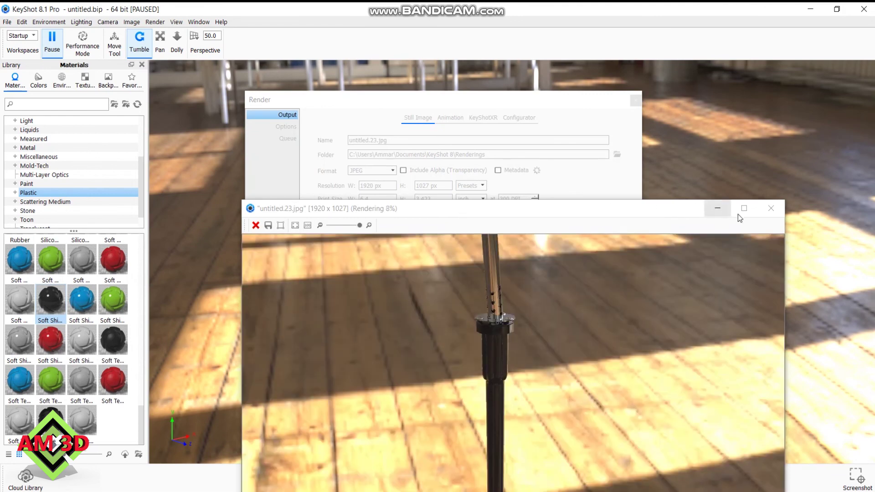
{"action": "left_click", "coordinate": [744, 208]}
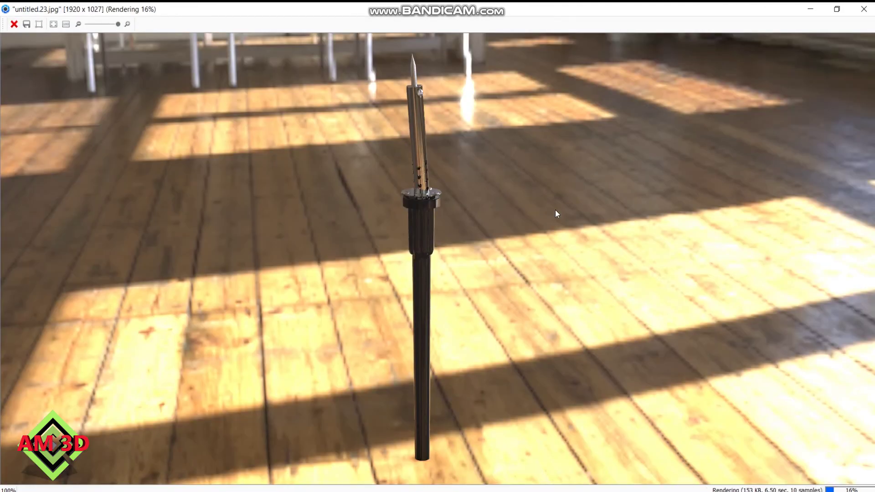